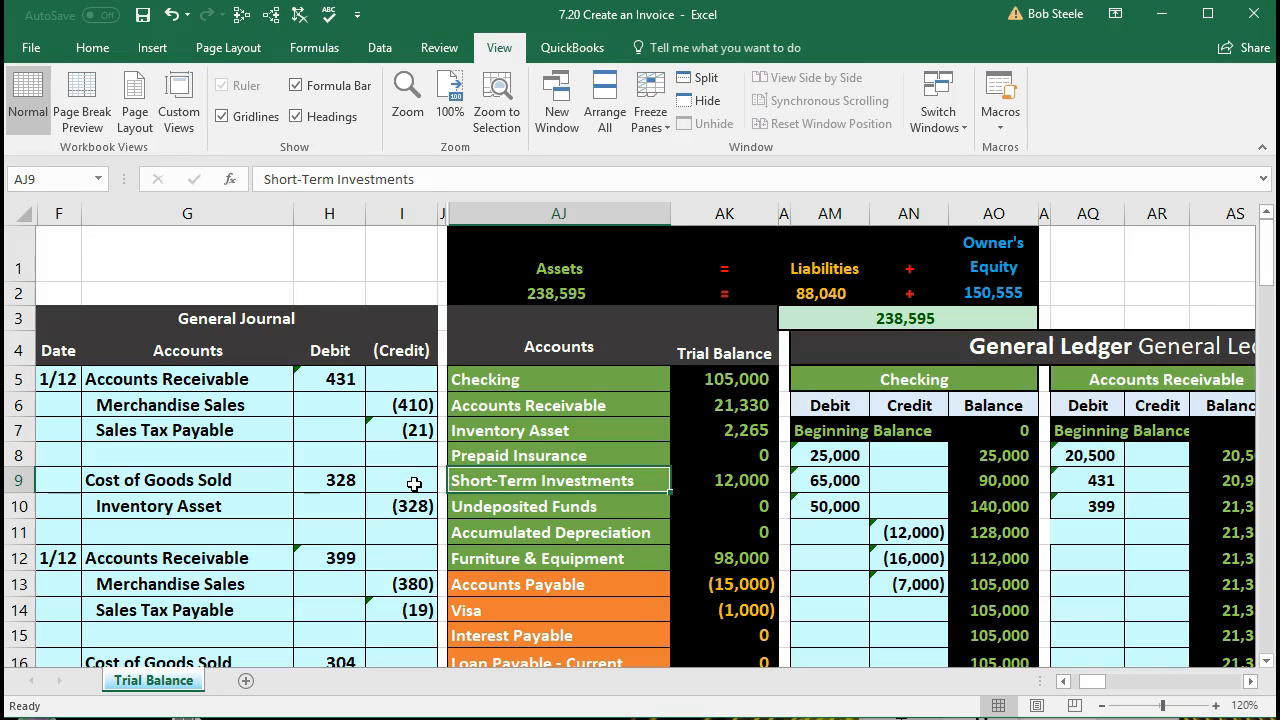
# Step: Examine the Checking, Accounts Receivable and Undeposited Funds accounts in the trial balance alongside the existing general journal entries
pyautogui.click(536, 382)
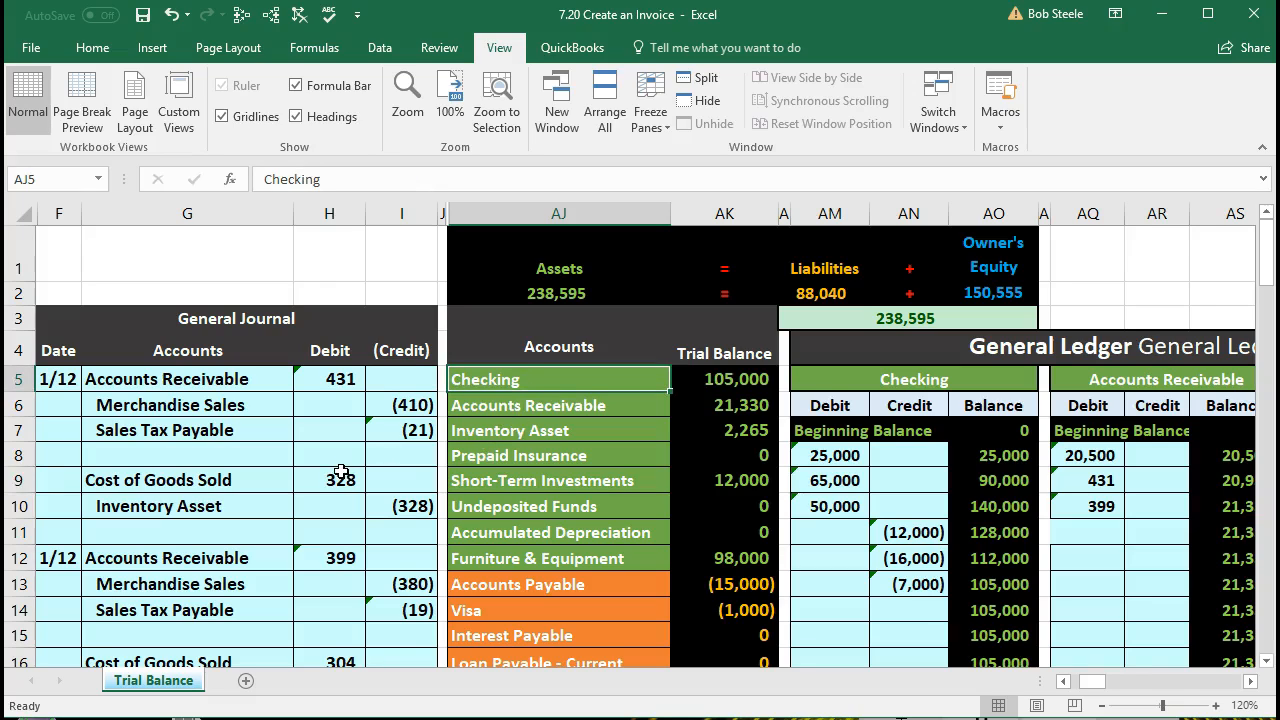
pyautogui.click(406, 477)
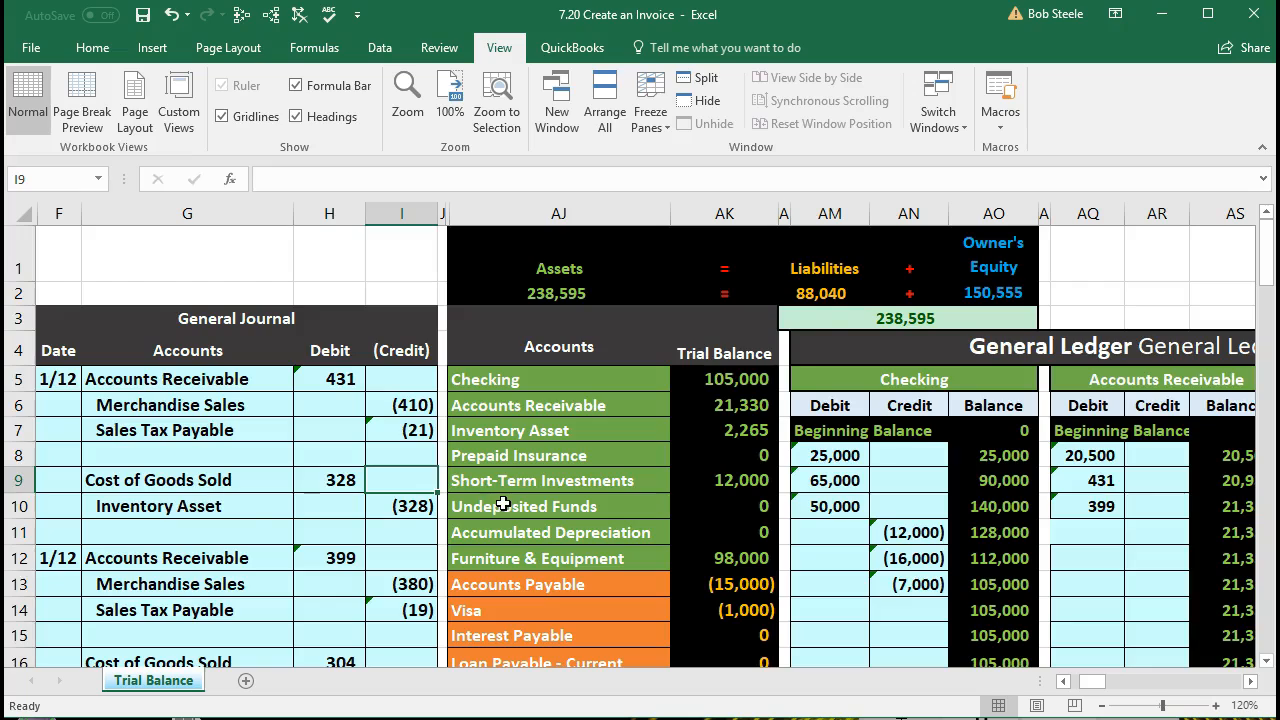
pyautogui.scroll(-3, 489, 503)
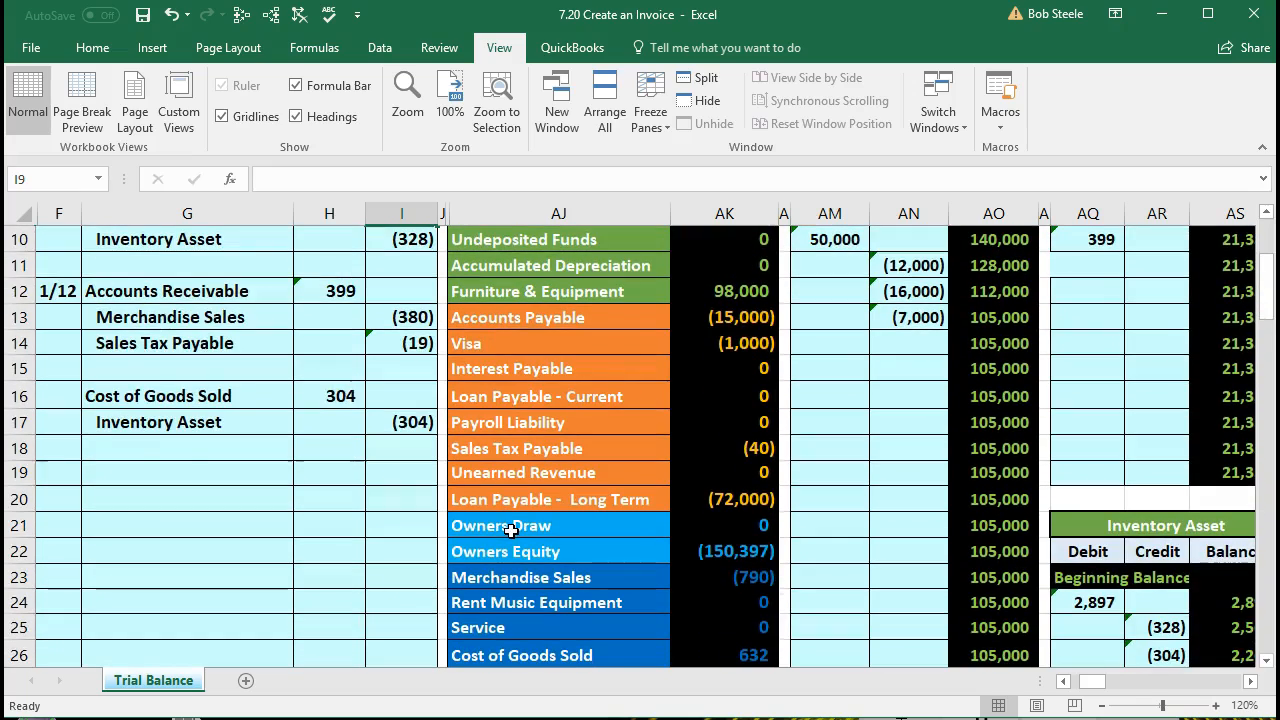
pyautogui.scroll(3, 511, 530)
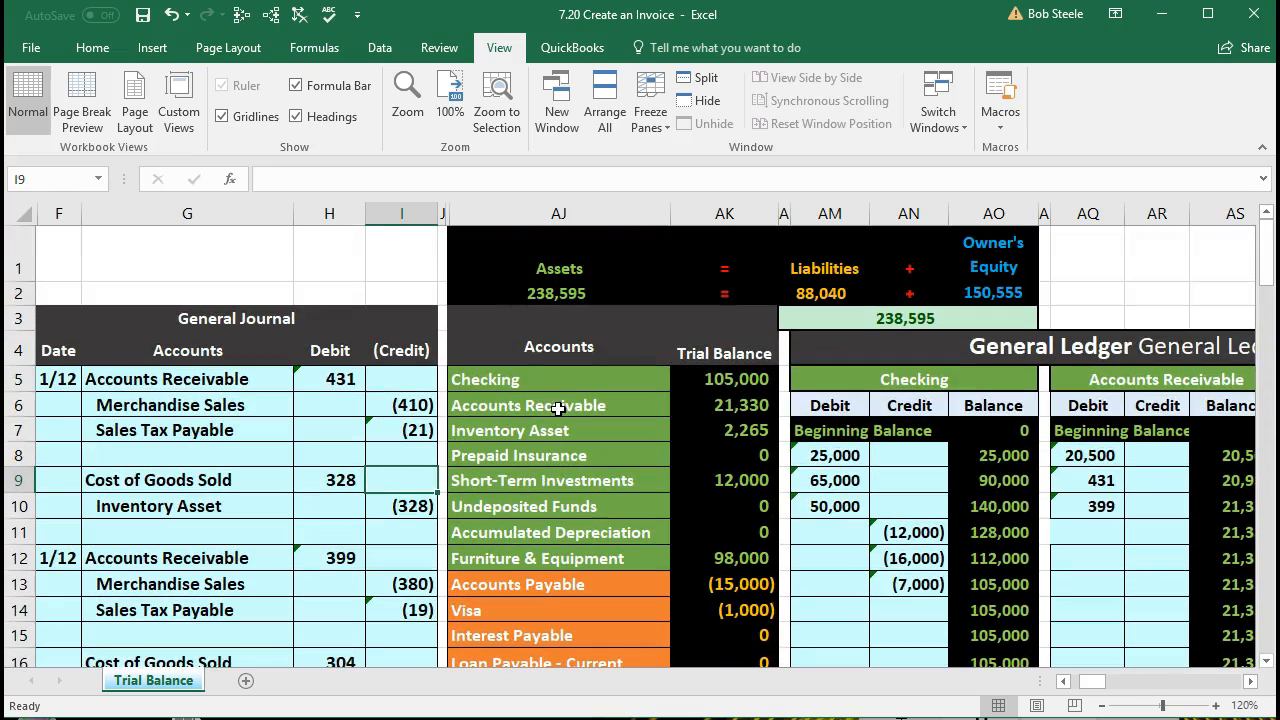
pyautogui.click(558, 408)
pyautogui.click(706, 410)
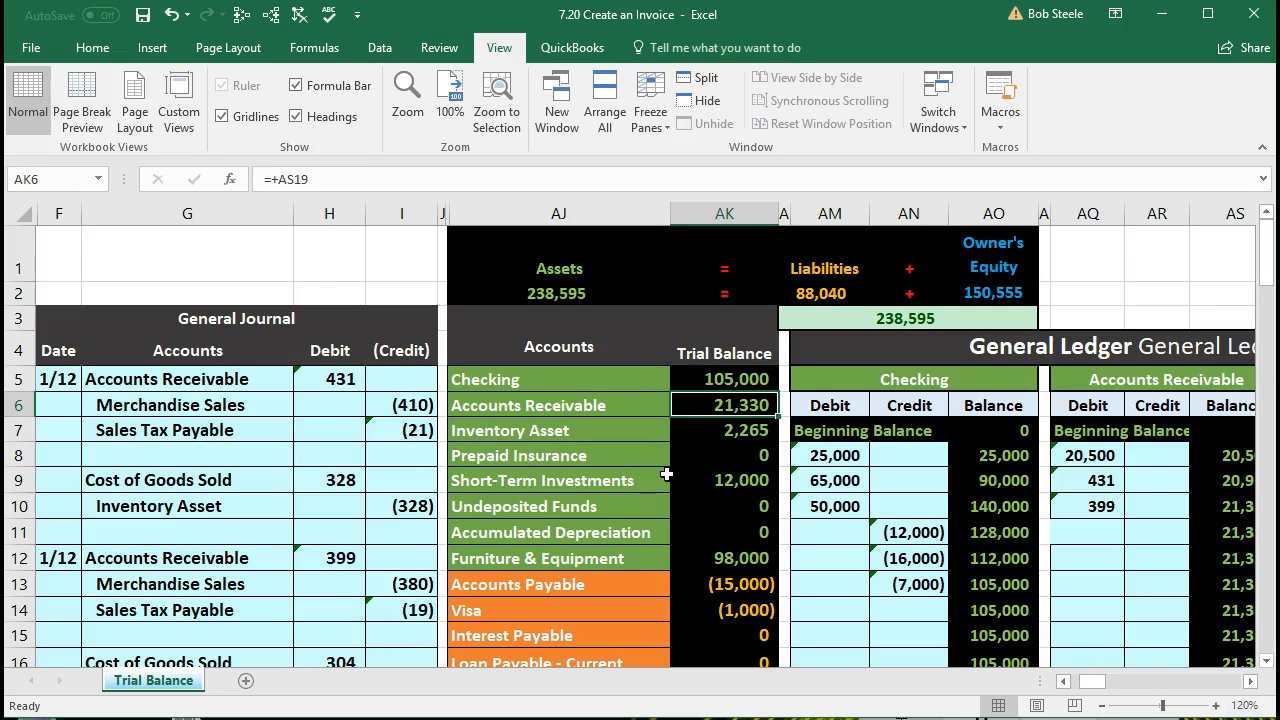
pyautogui.click(573, 388)
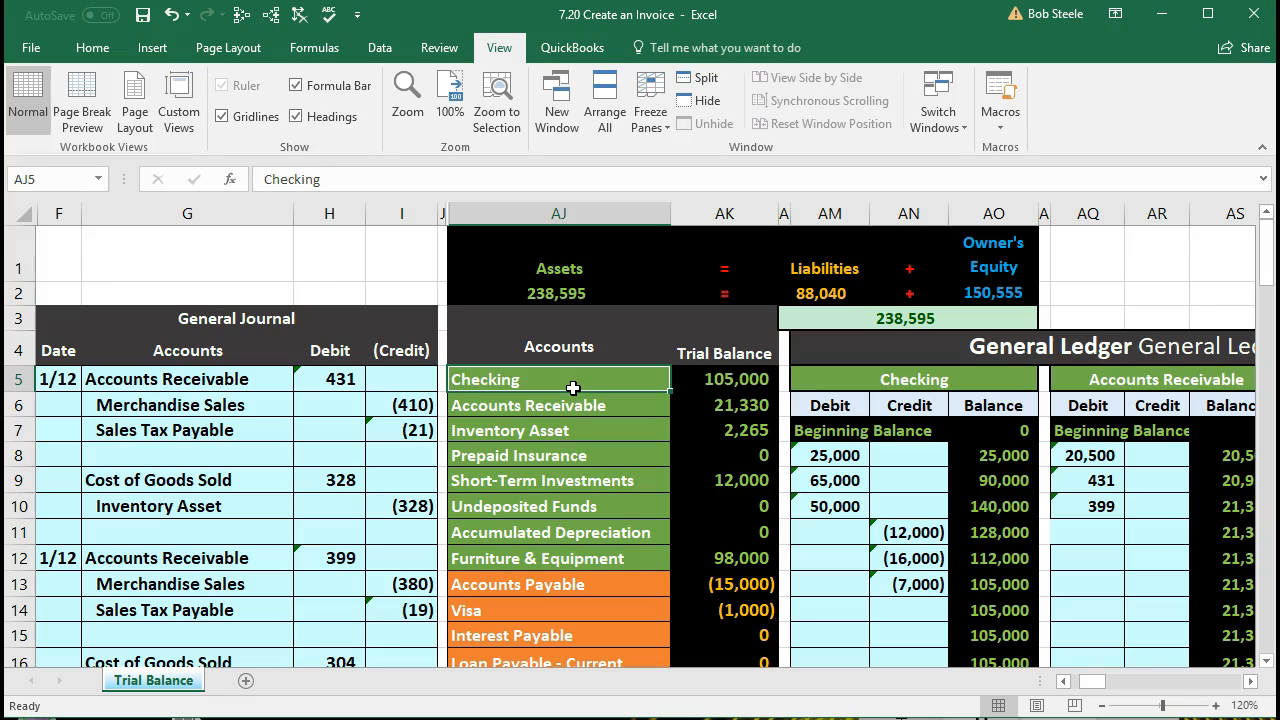
pyautogui.click(610, 506)
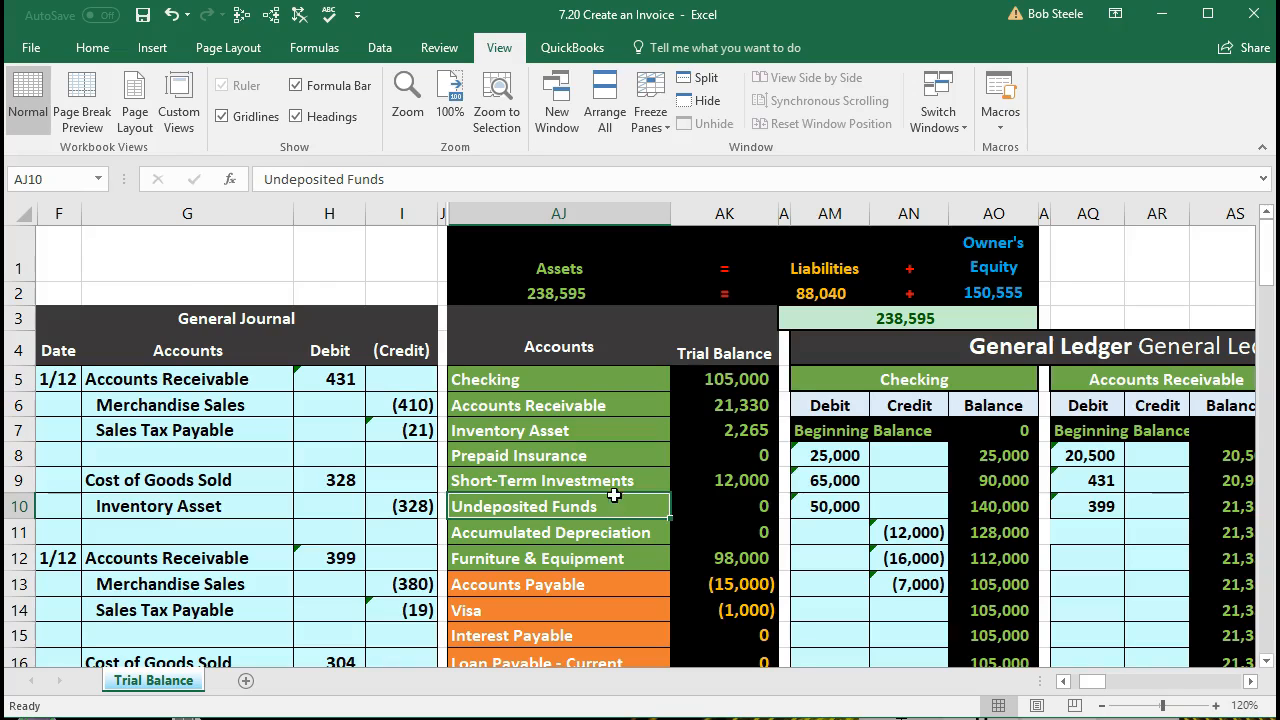
pyautogui.click(605, 379)
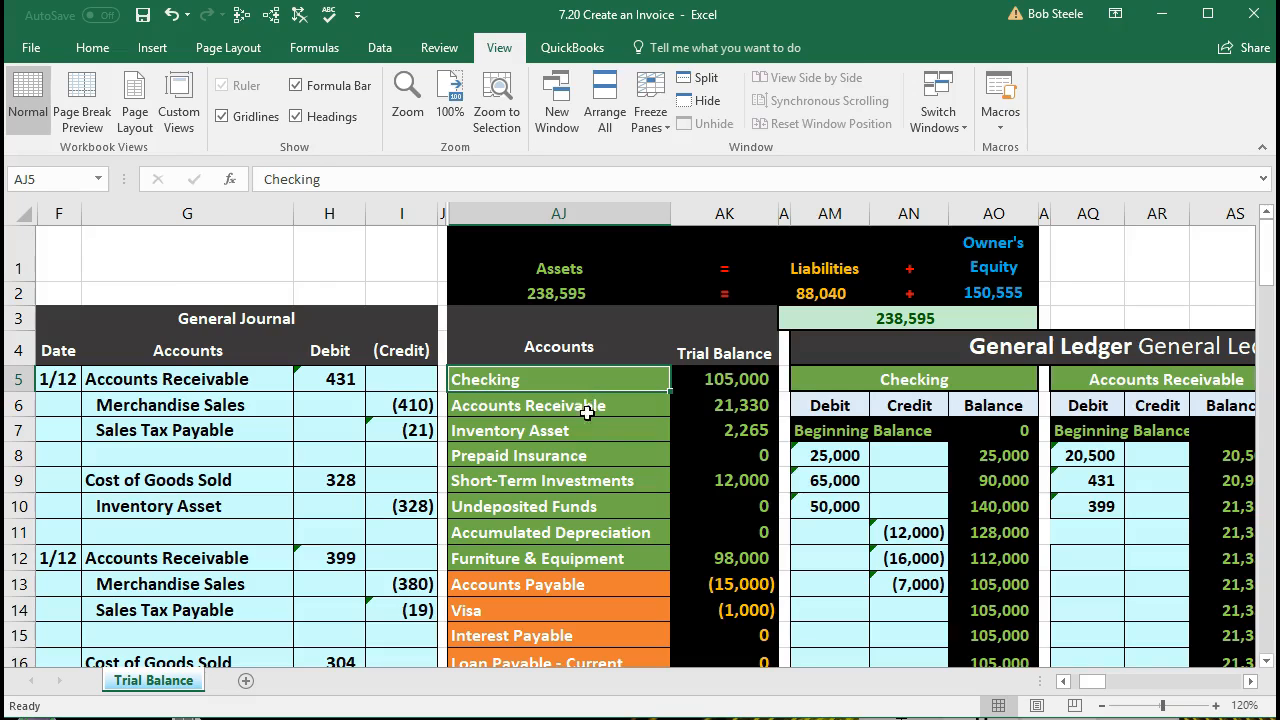
pyautogui.click(606, 510)
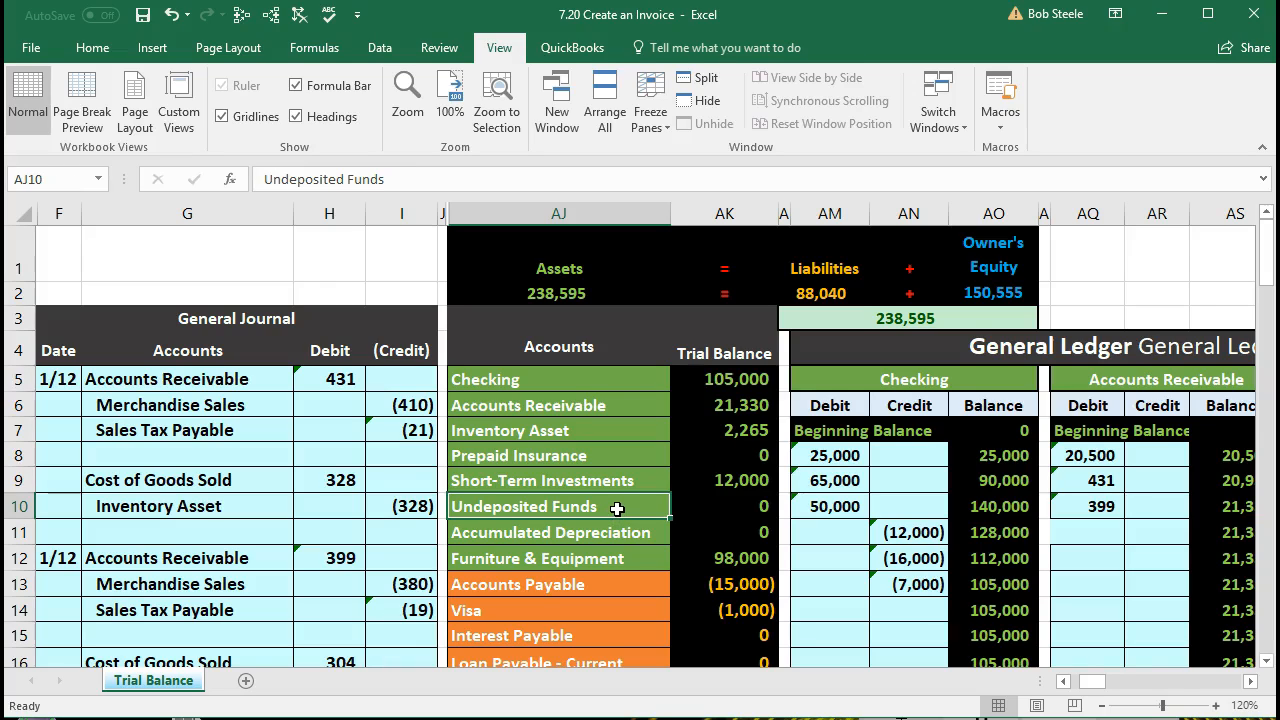
pyautogui.click(641, 373)
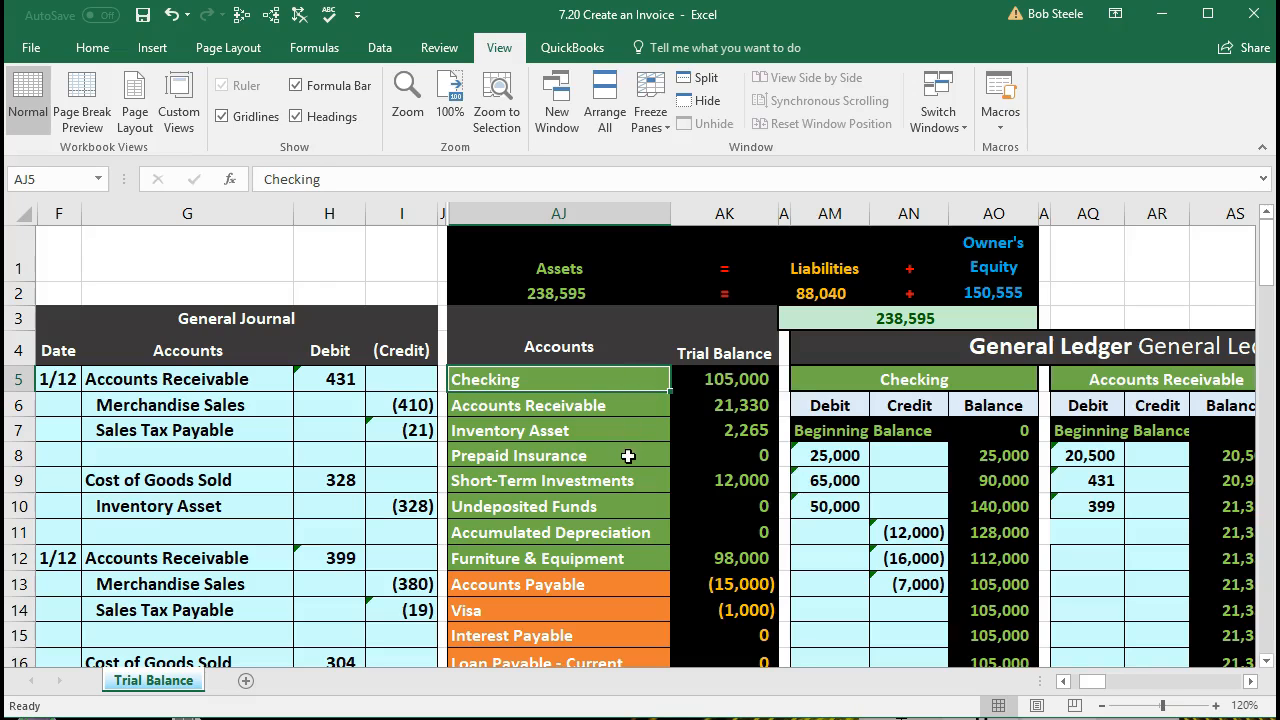
pyautogui.moveTo(607, 513); pyautogui.dragTo(688, 508)
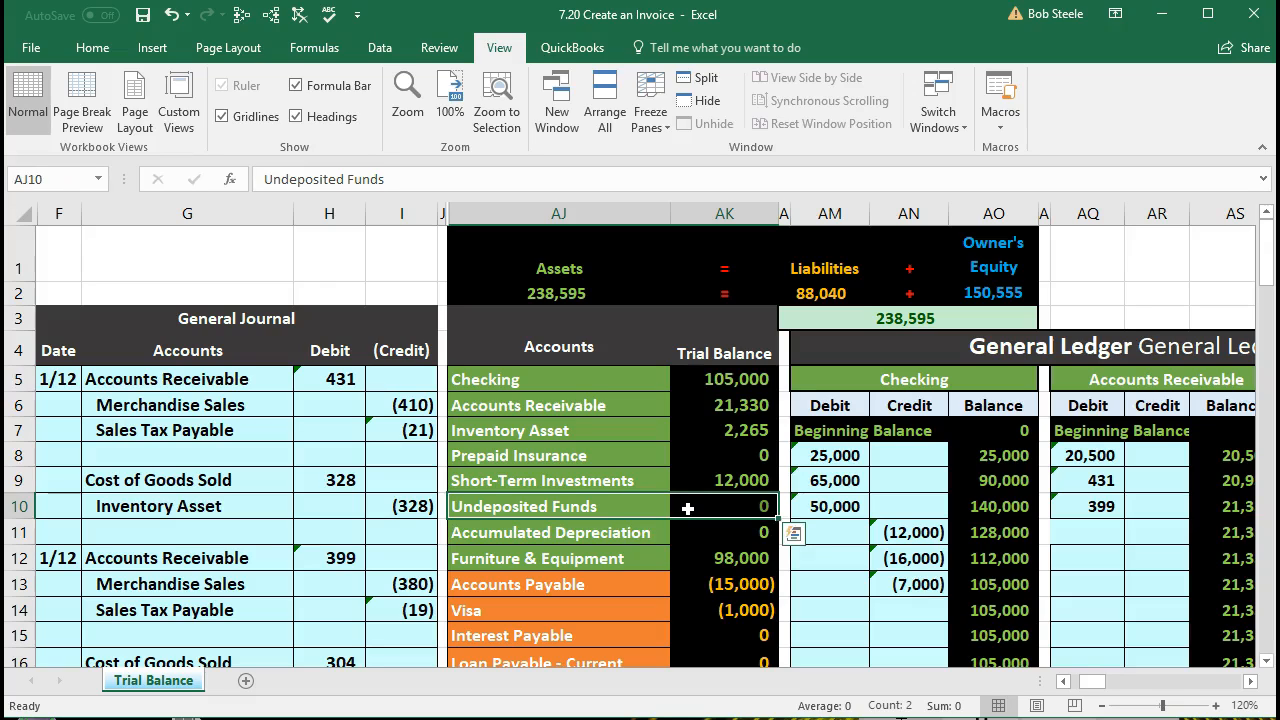
pyautogui.click(655, 388)
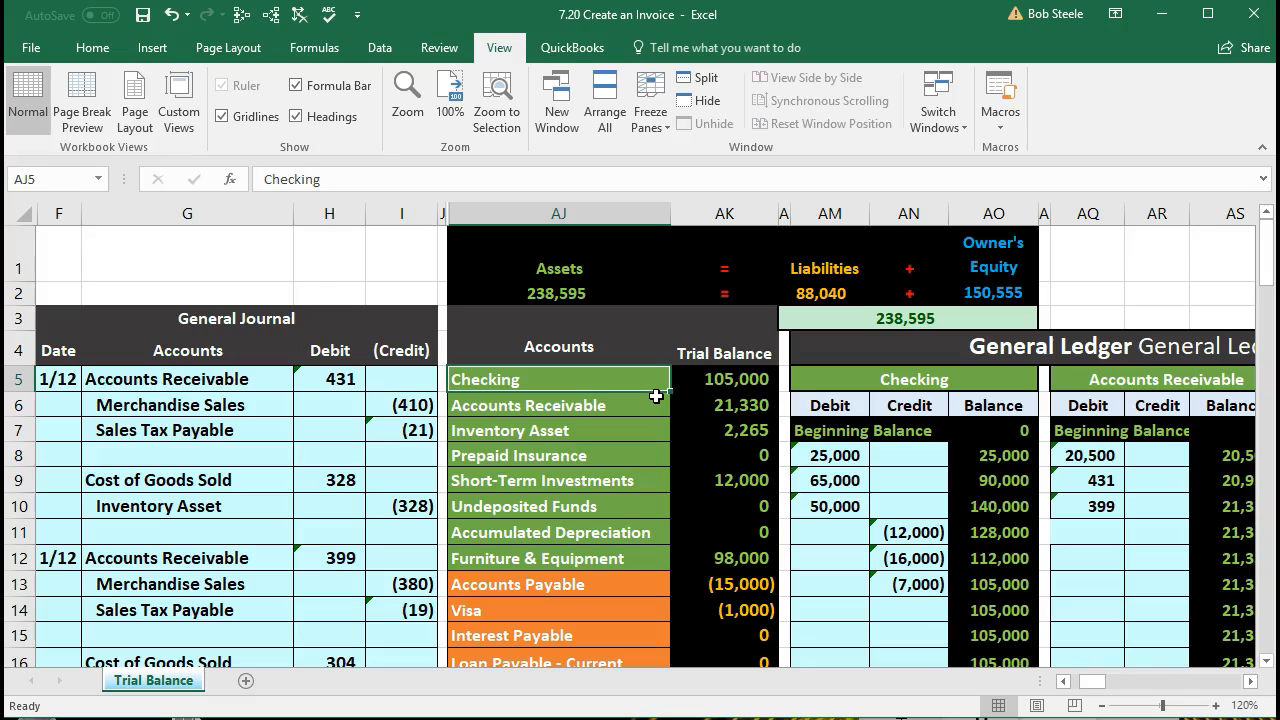
pyautogui.click(408, 506)
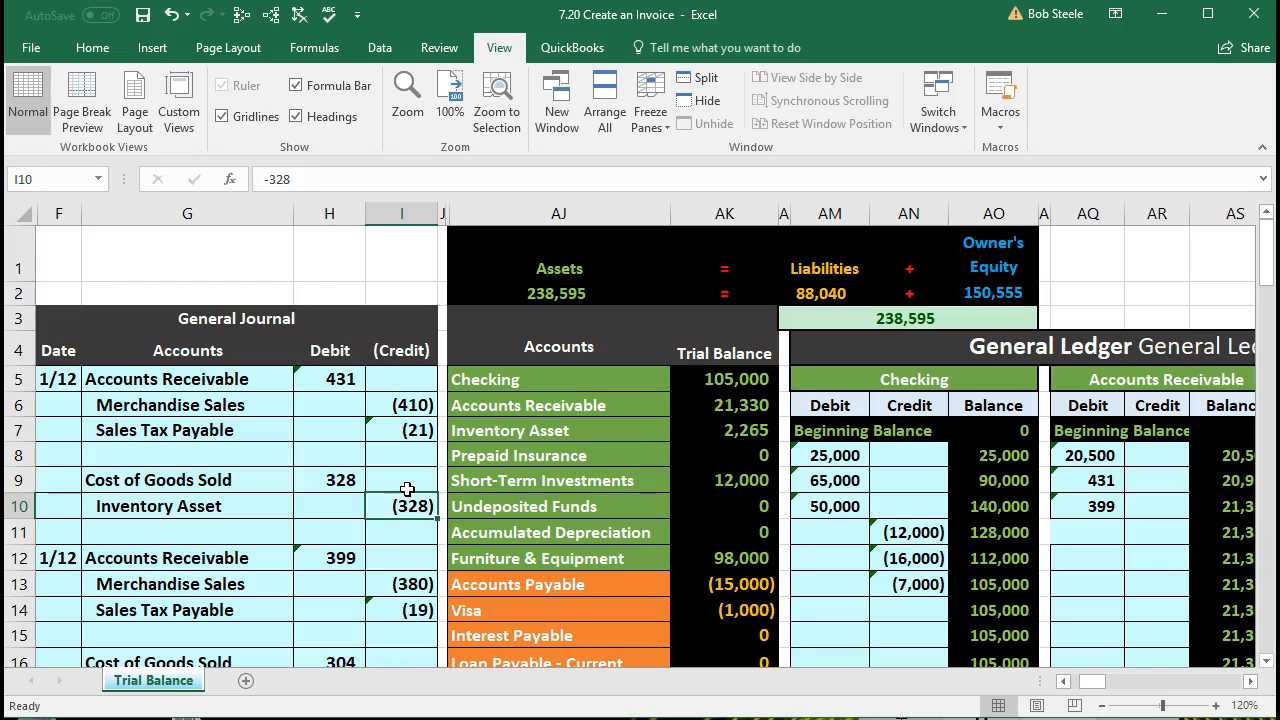
# Step: Start a new general journal entry below the last one by entering the date 1/12 in cell F19
pyautogui.scroll(-2, 407, 489)
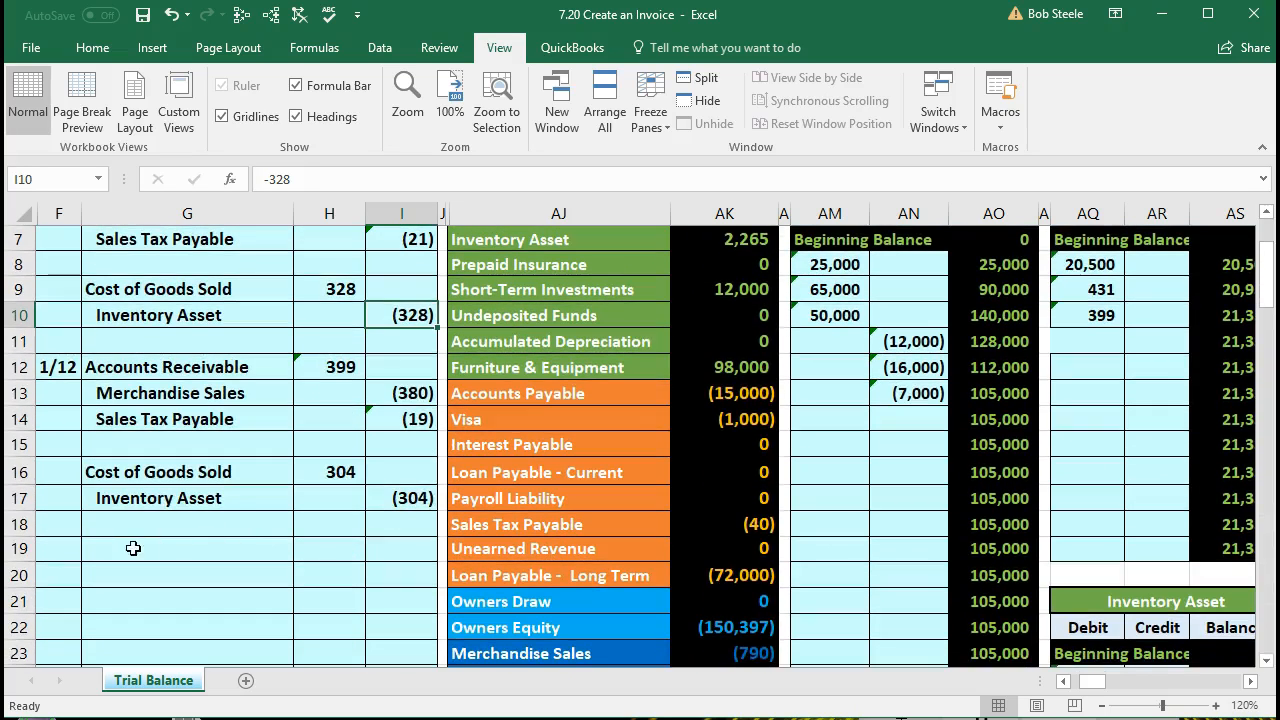
pyautogui.click(80, 550)
pyautogui.write('1/')
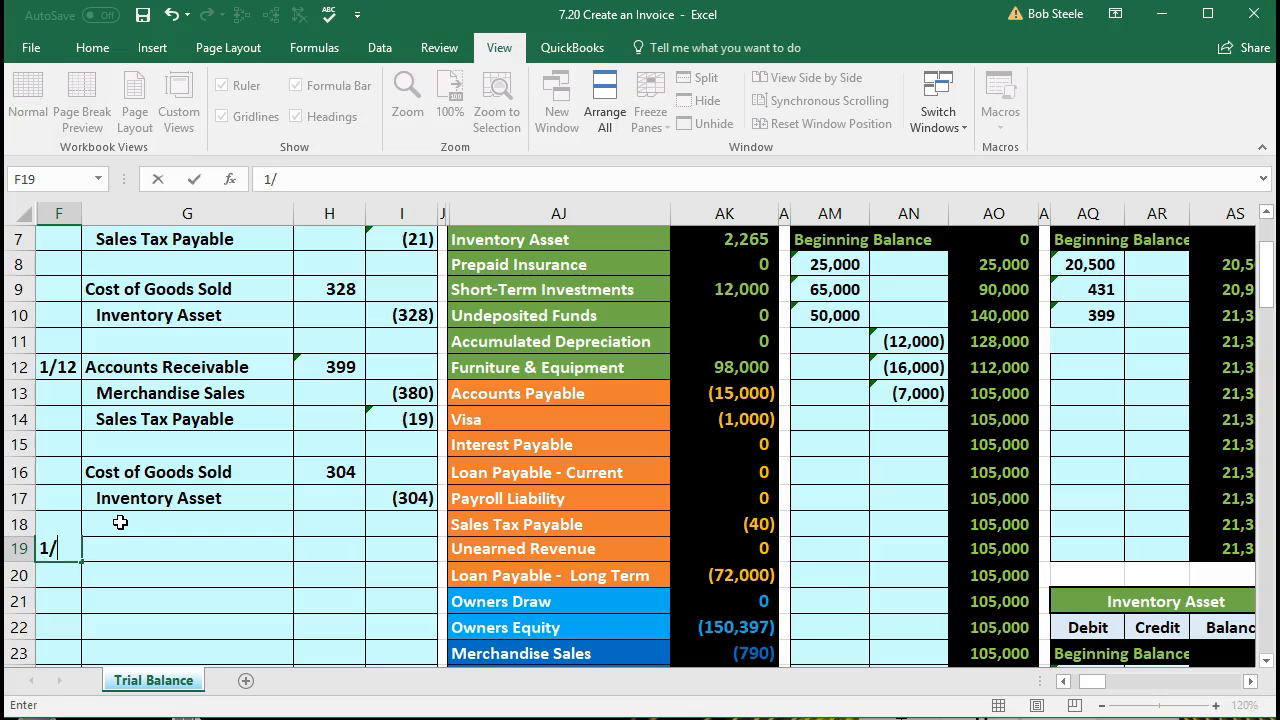
pyautogui.write('12')
pyautogui.press('Return')
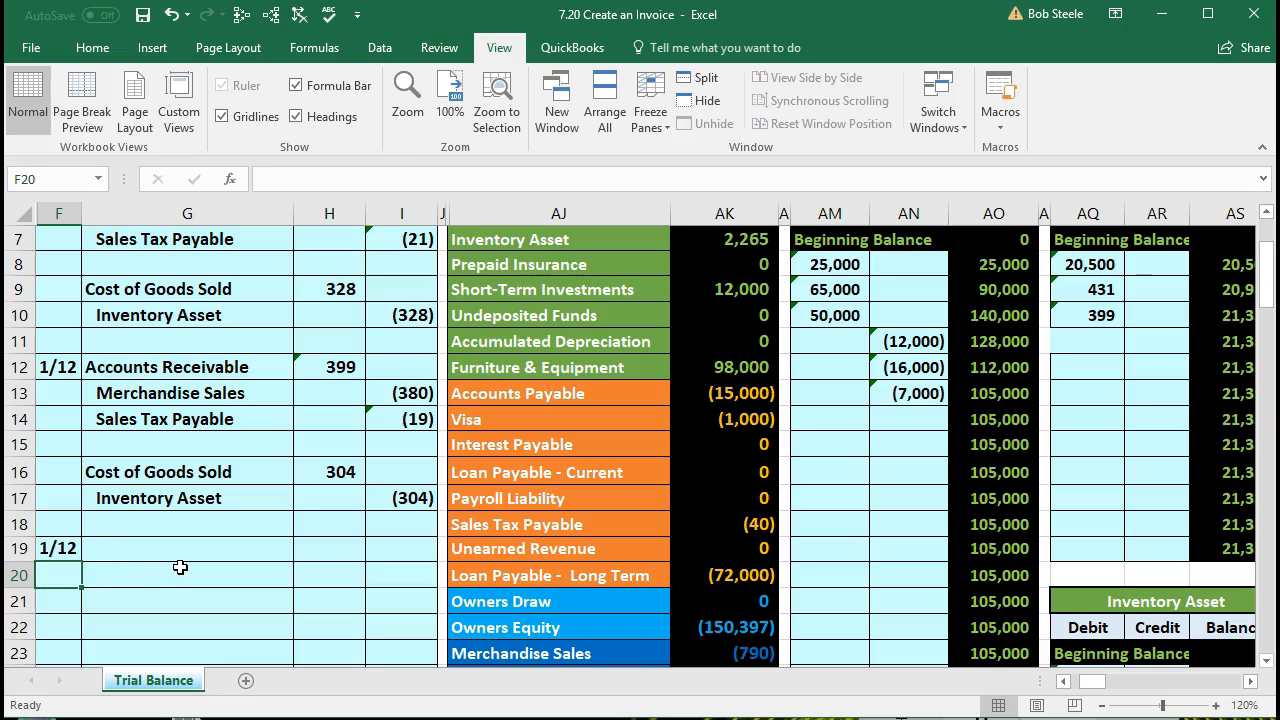
# Step: Copy the Undeposited Funds account name from the trial balance into journal cell G19, pasting values only
pyautogui.scroll(2, 180, 572)
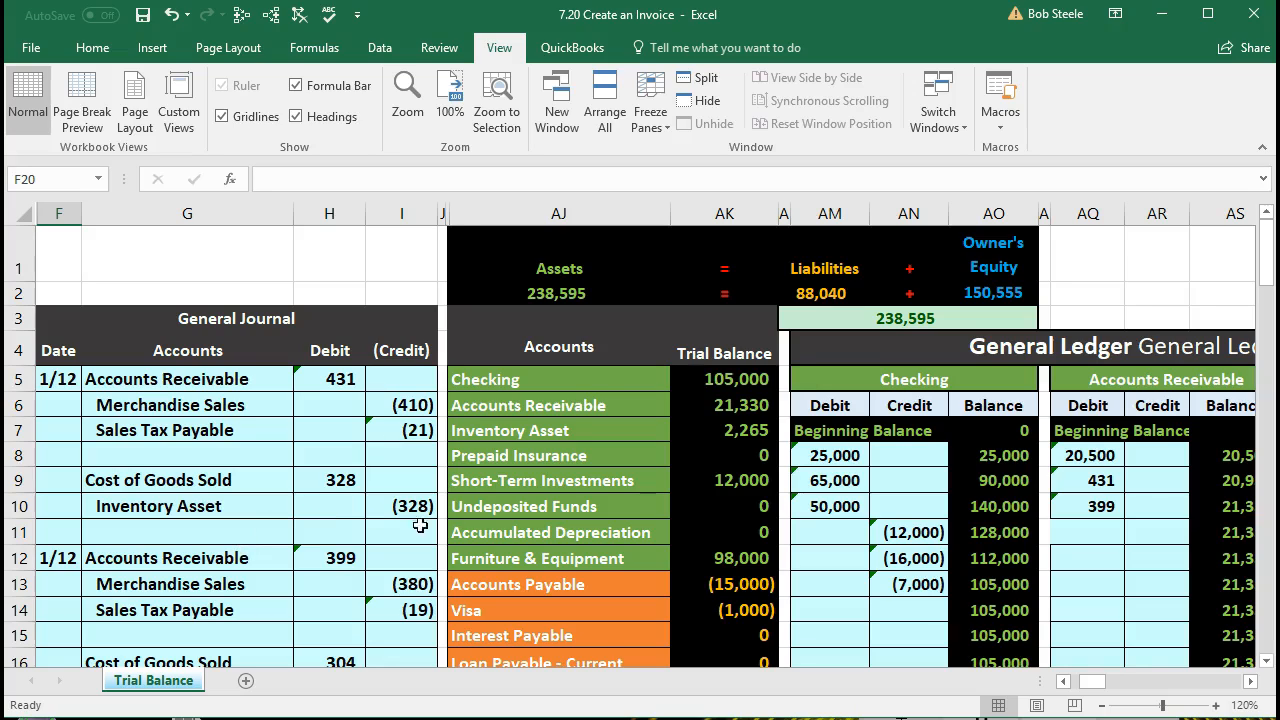
pyautogui.click(506, 507)
pyautogui.moveTo(599, 491); pyautogui.dragTo(680, 503)
pyautogui.click(640, 505)
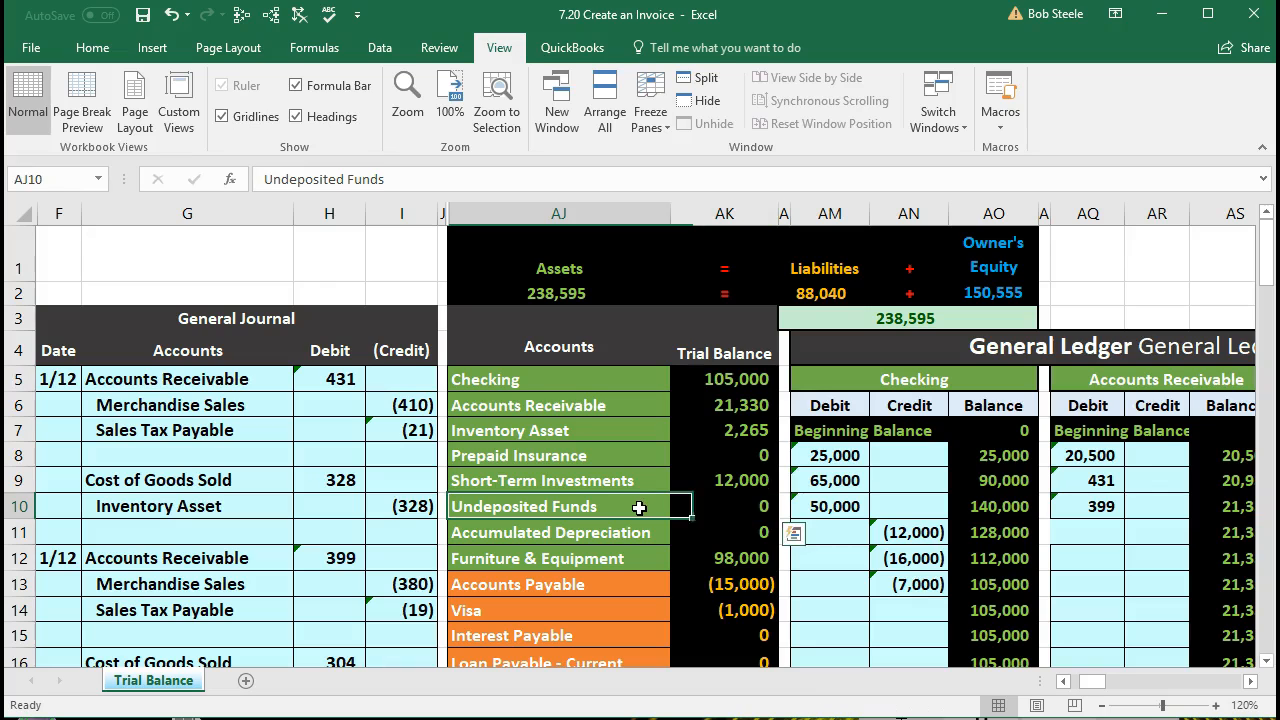
pyautogui.scroll(-1, 640, 505)
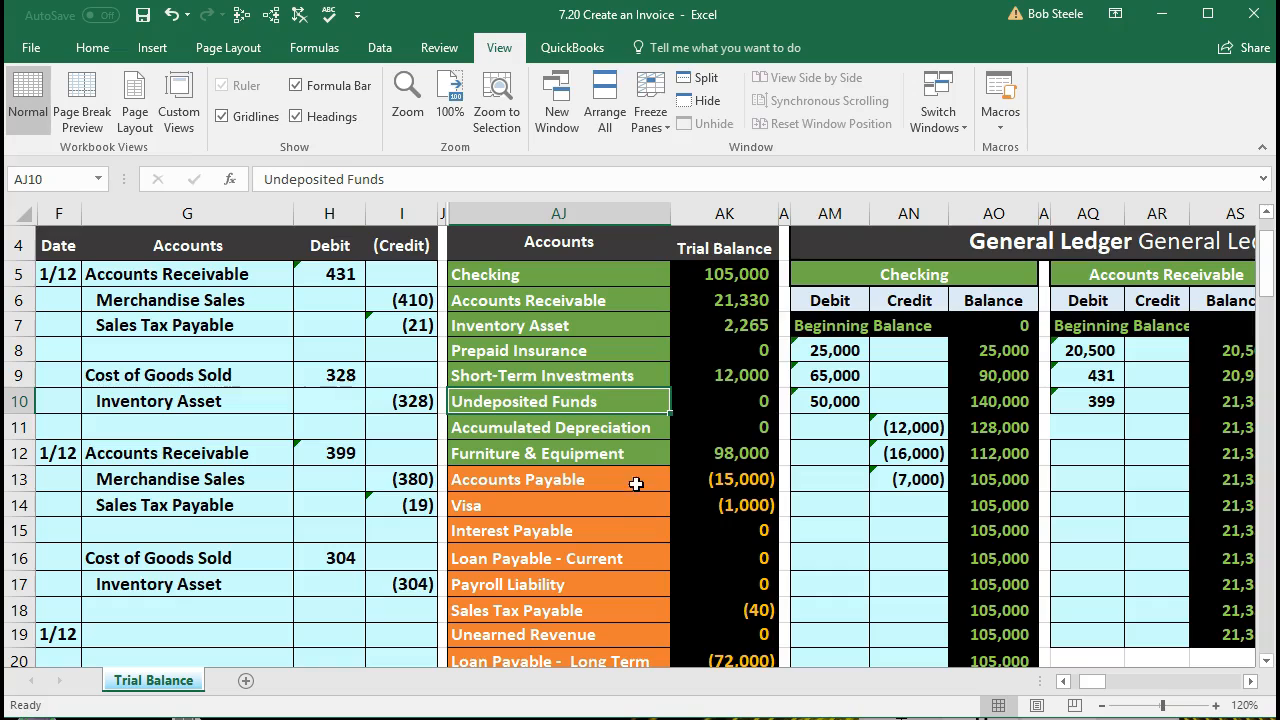
pyautogui.rightClick(606, 400)
pyautogui.click(630, 436)
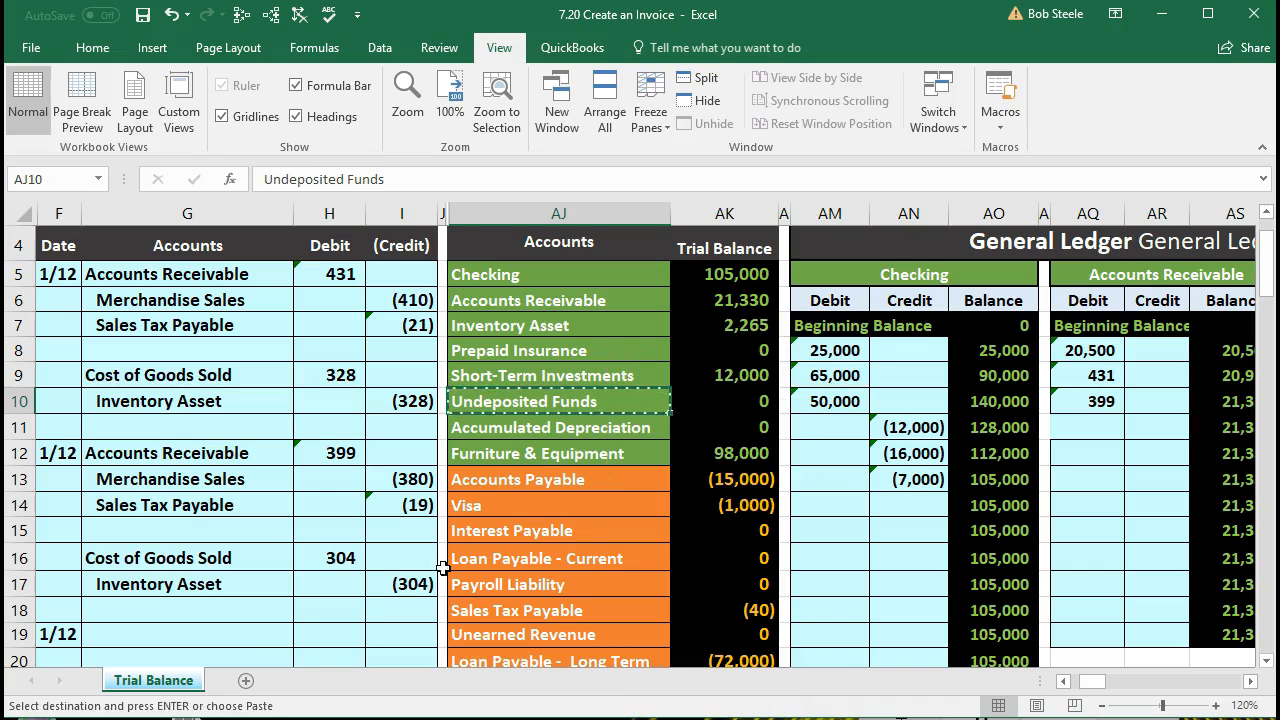
pyautogui.click(228, 633)
pyautogui.scroll(-1, 228, 633)
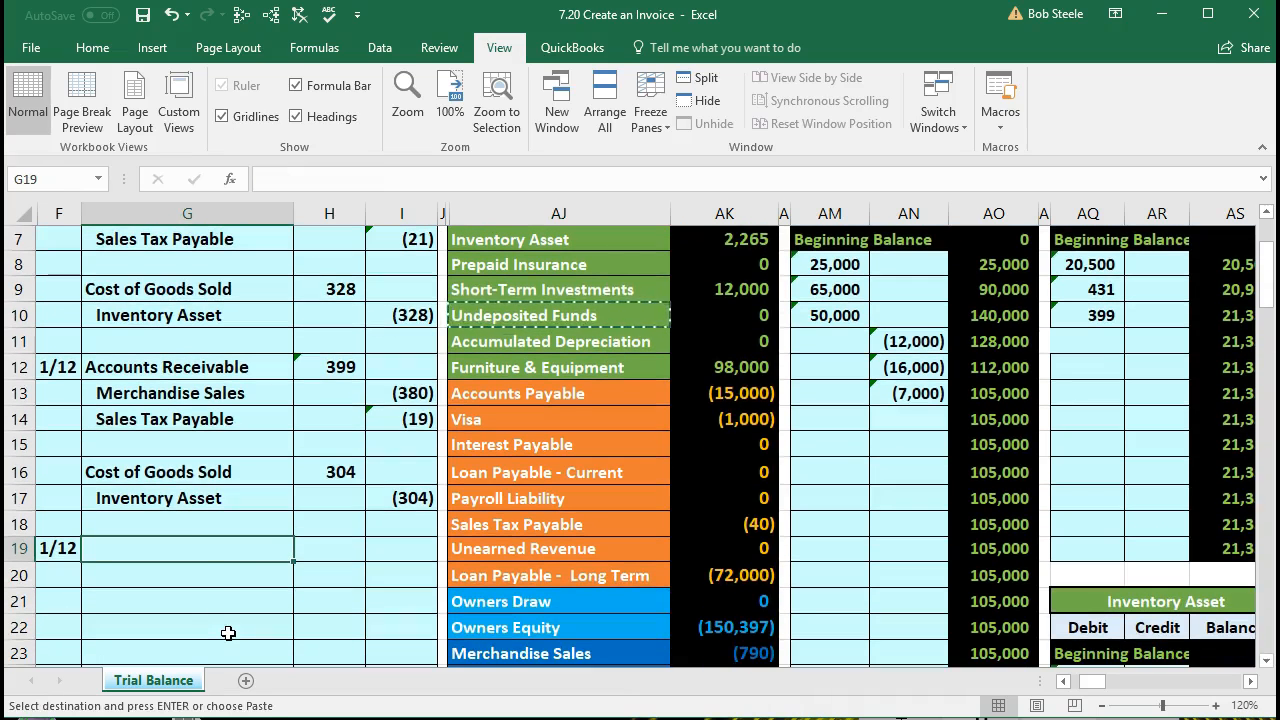
pyautogui.rightClick(182, 563)
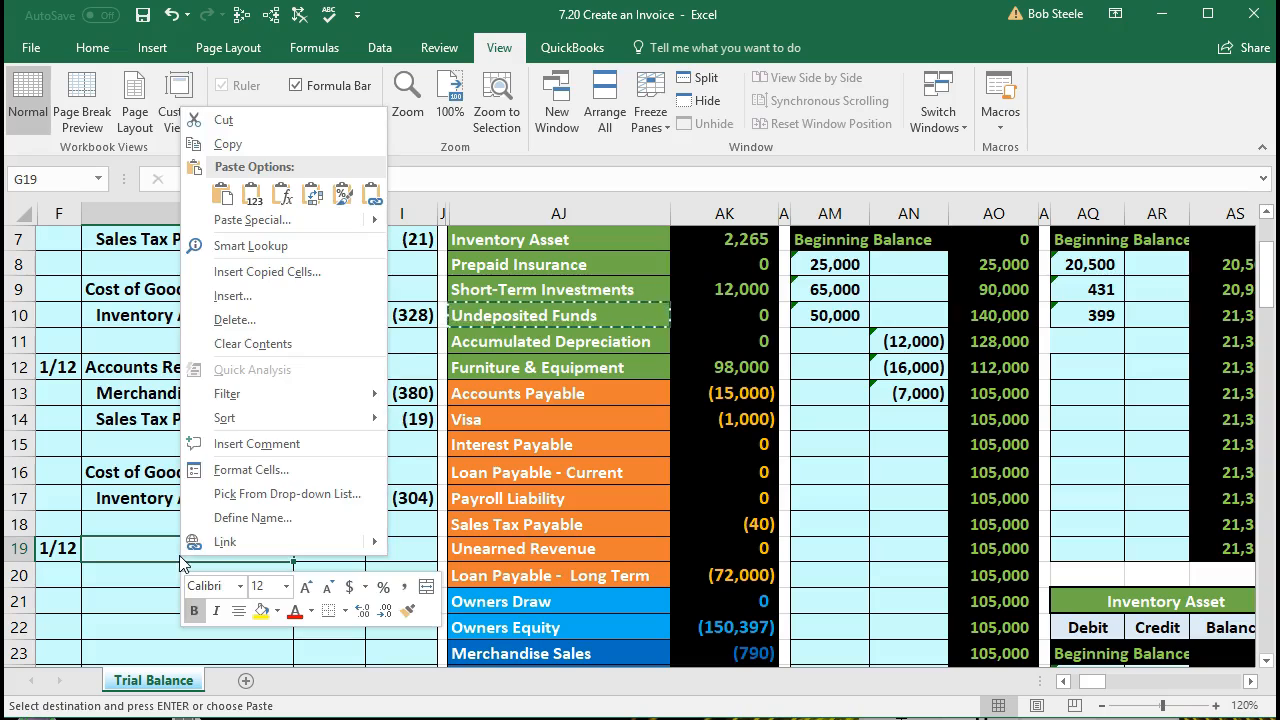
pyautogui.click(251, 196)
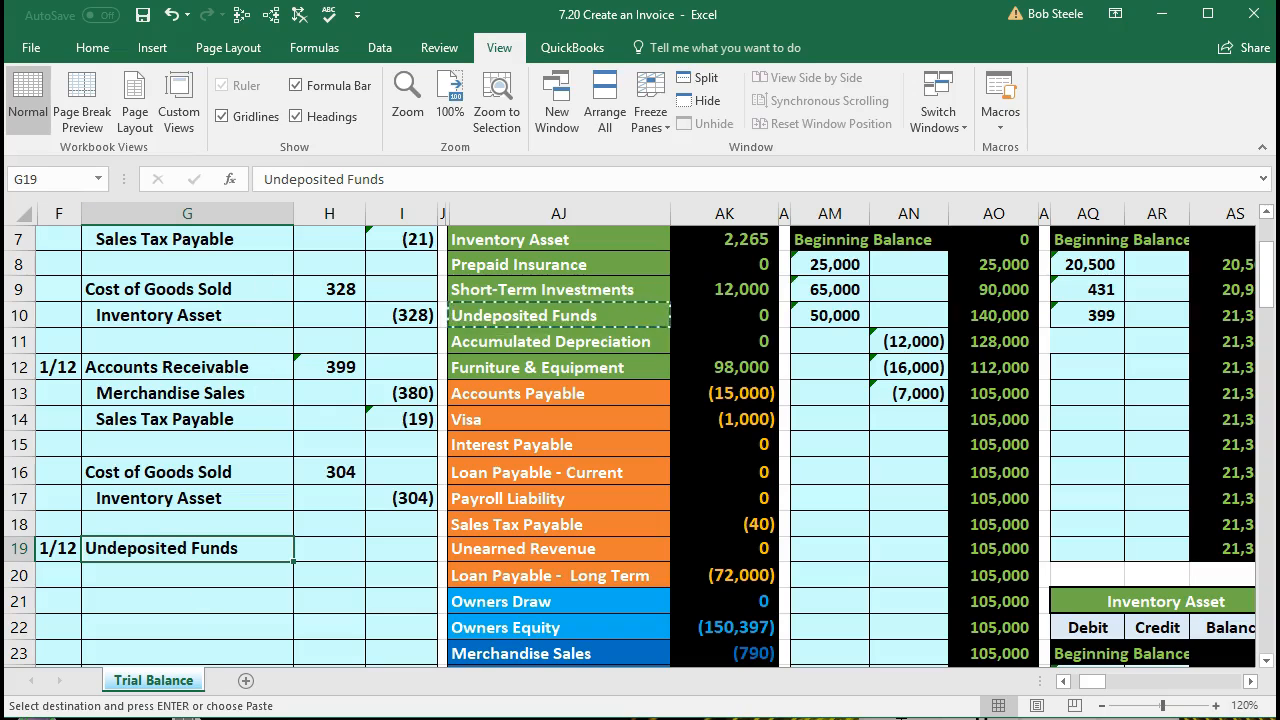
# Step: Enter a debit of 5000 in H19 and a matching credit of -5000 in I20
pyautogui.click(327, 541)
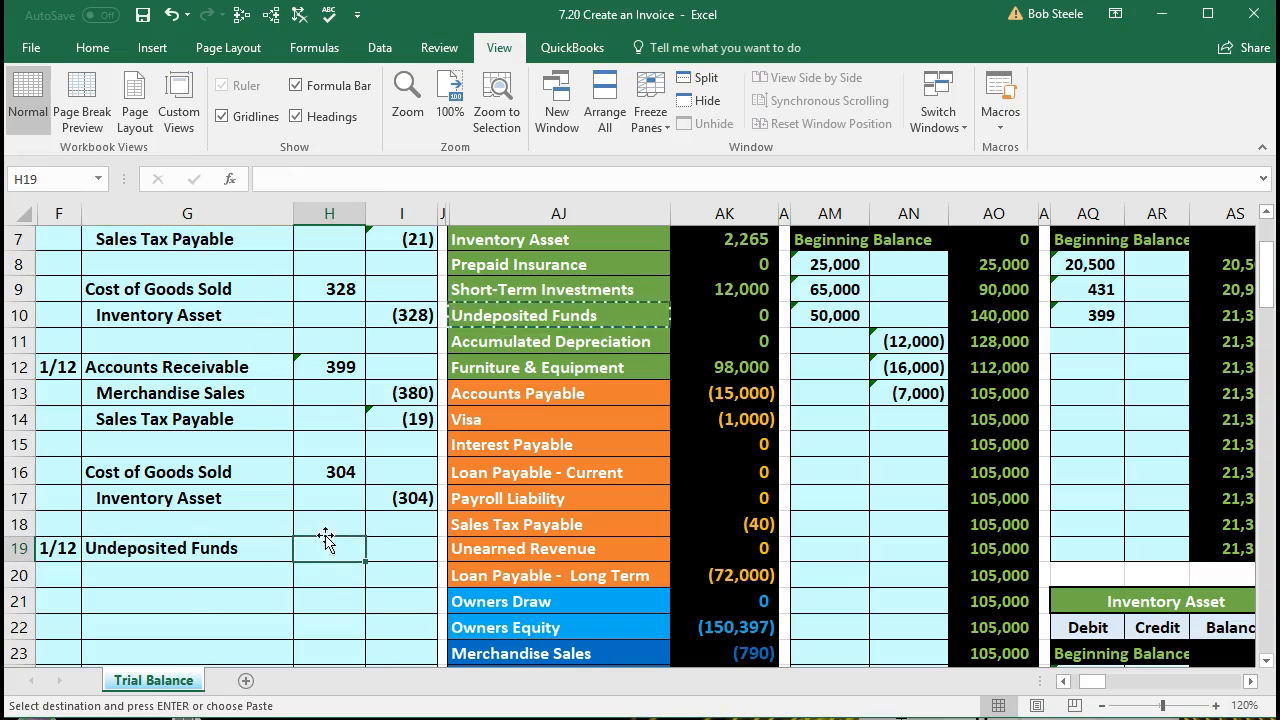
pyautogui.write('5000')
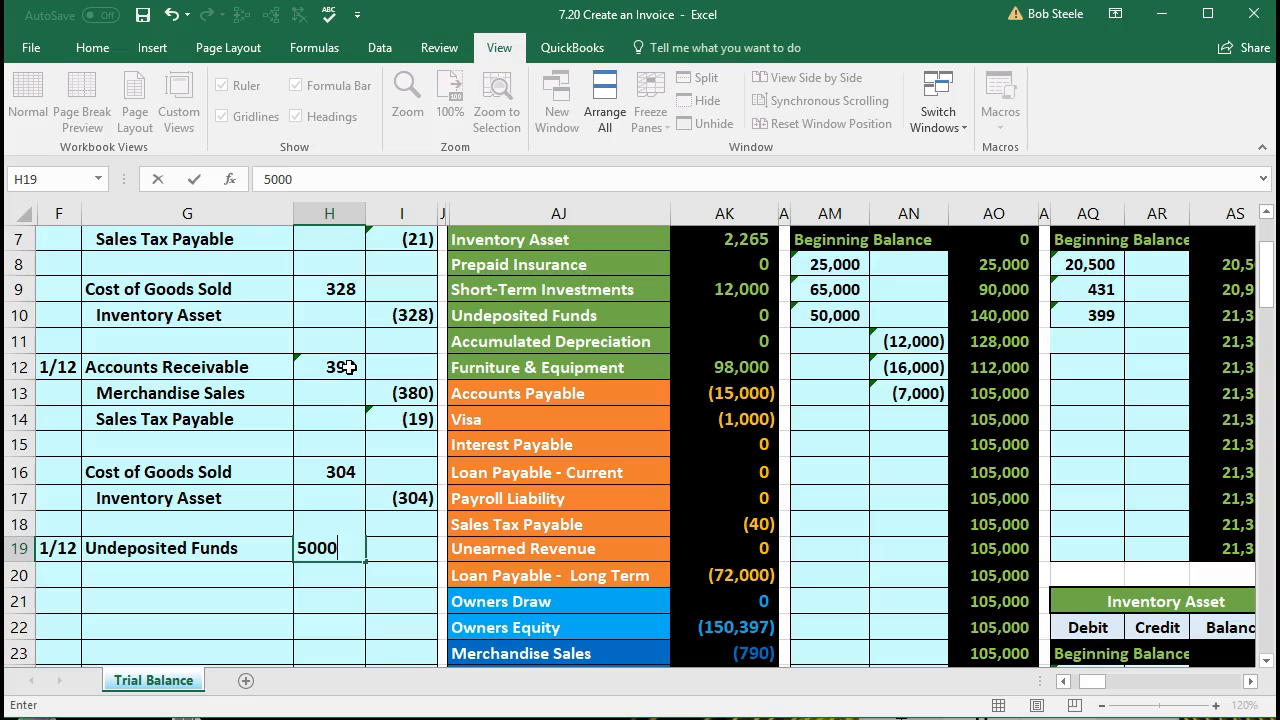
pyautogui.press('Return')
pyautogui.press('Right')
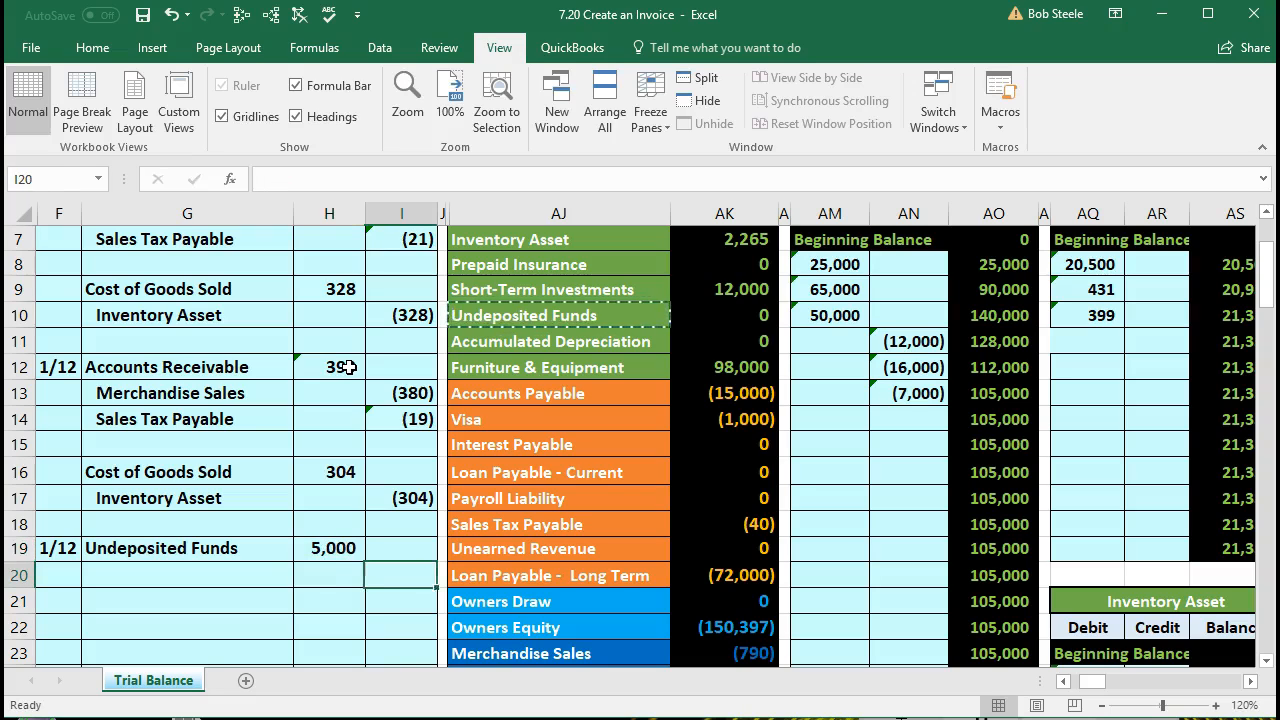
pyautogui.write('-')
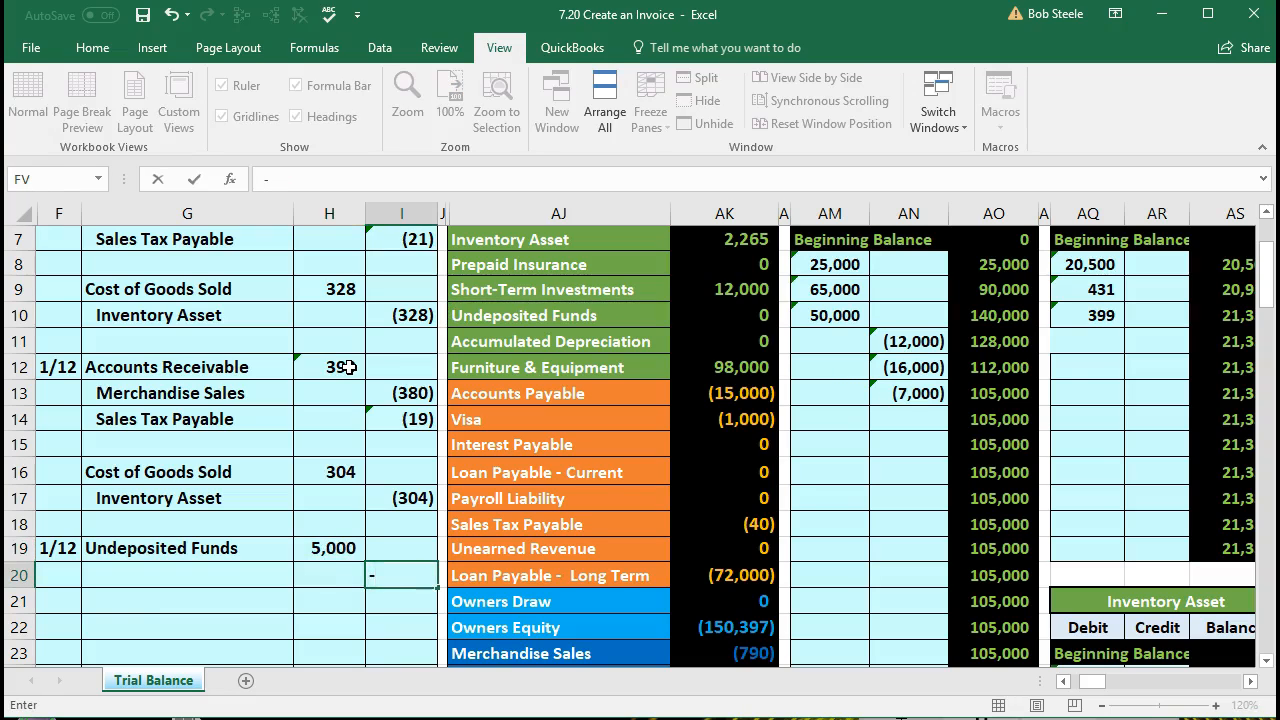
pyautogui.write('5000')
pyautogui.press('Return')
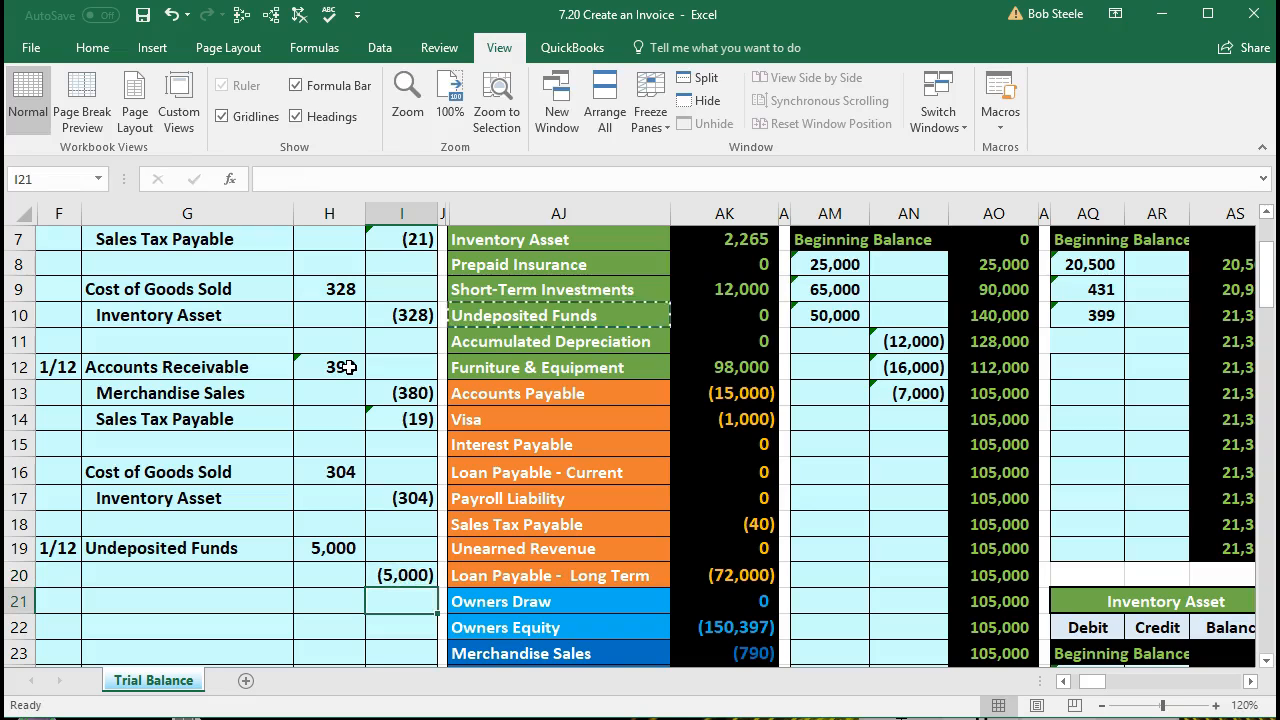
# Step: Review the Undeposited Funds debit line in the journal and the Accounts Receivable row in the trial balance
pyautogui.moveTo(282, 546); pyautogui.dragTo(315, 552)
pyautogui.scroll(-1, 357, 594)
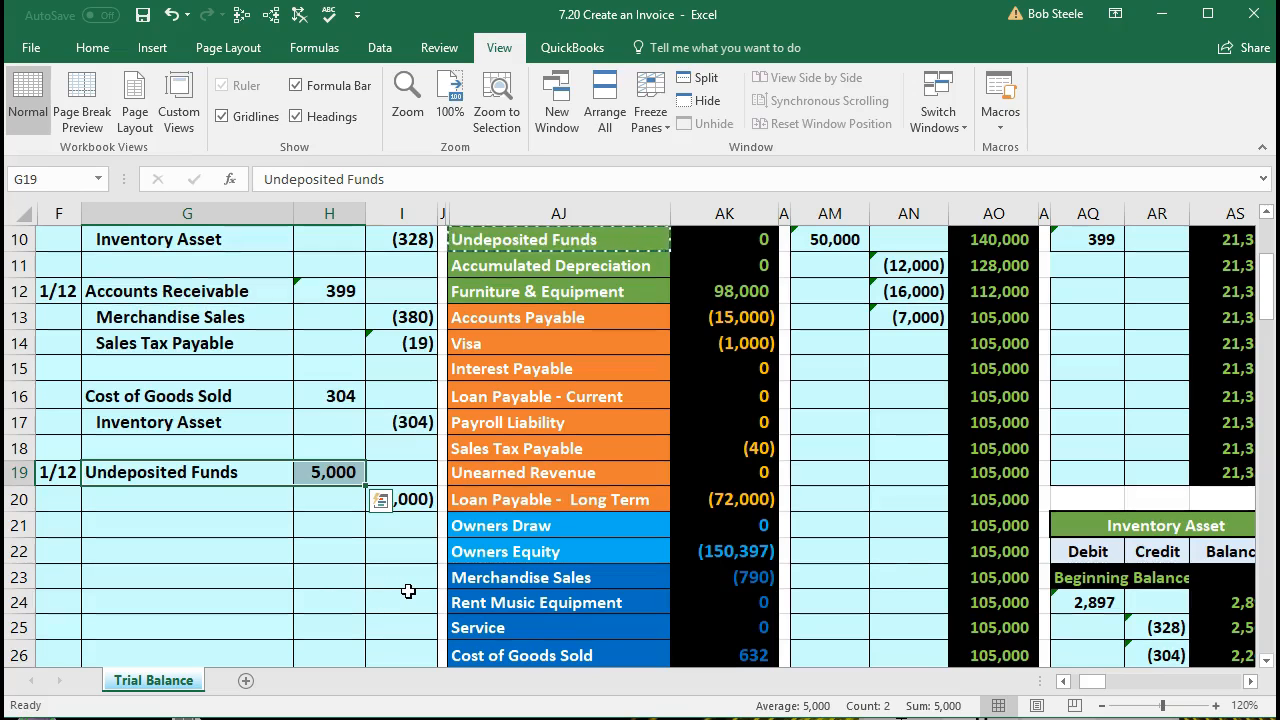
pyautogui.scroll(1, 408, 591)
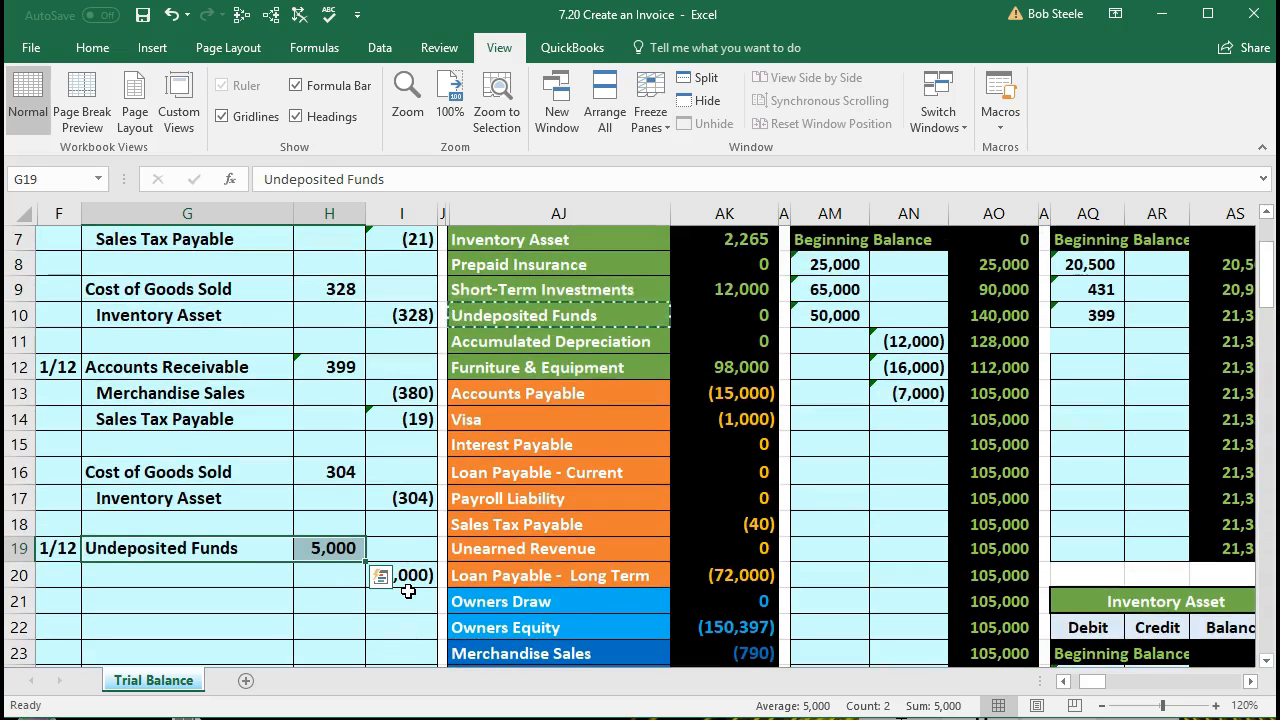
pyautogui.scroll(1, 408, 591)
pyautogui.moveTo(519, 300); pyautogui.dragTo(704, 298)
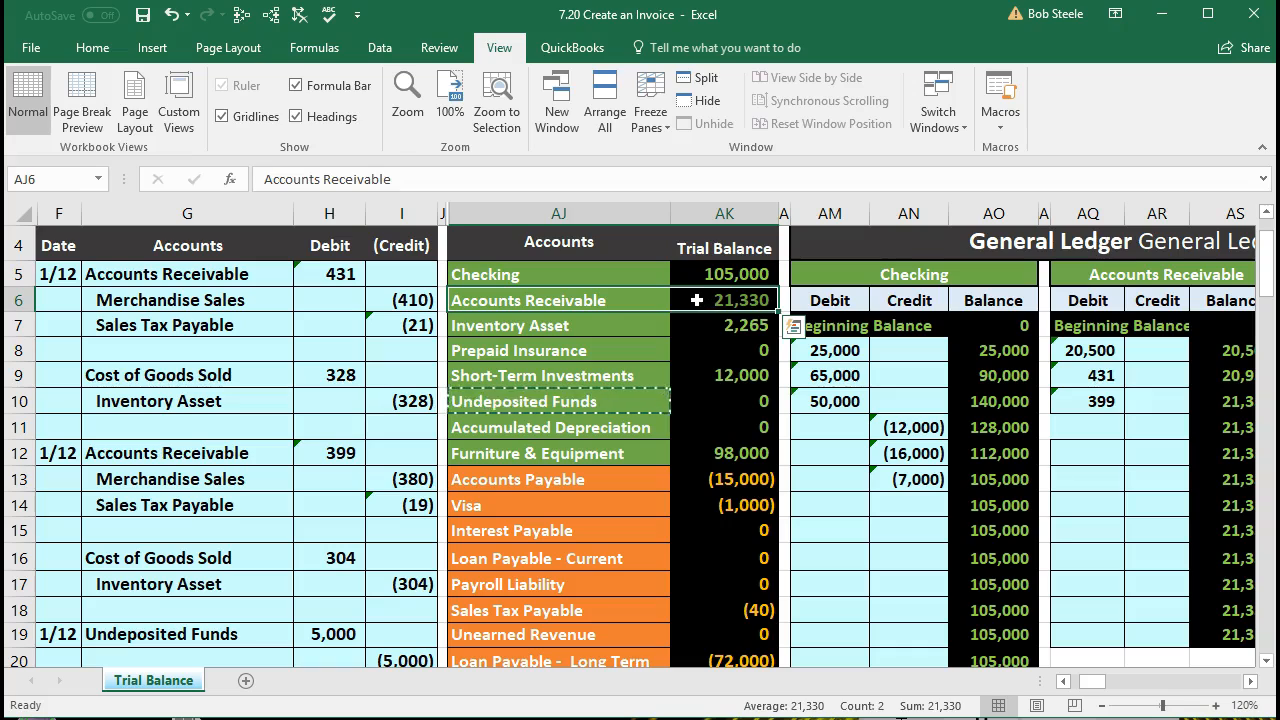
pyautogui.click(704, 298)
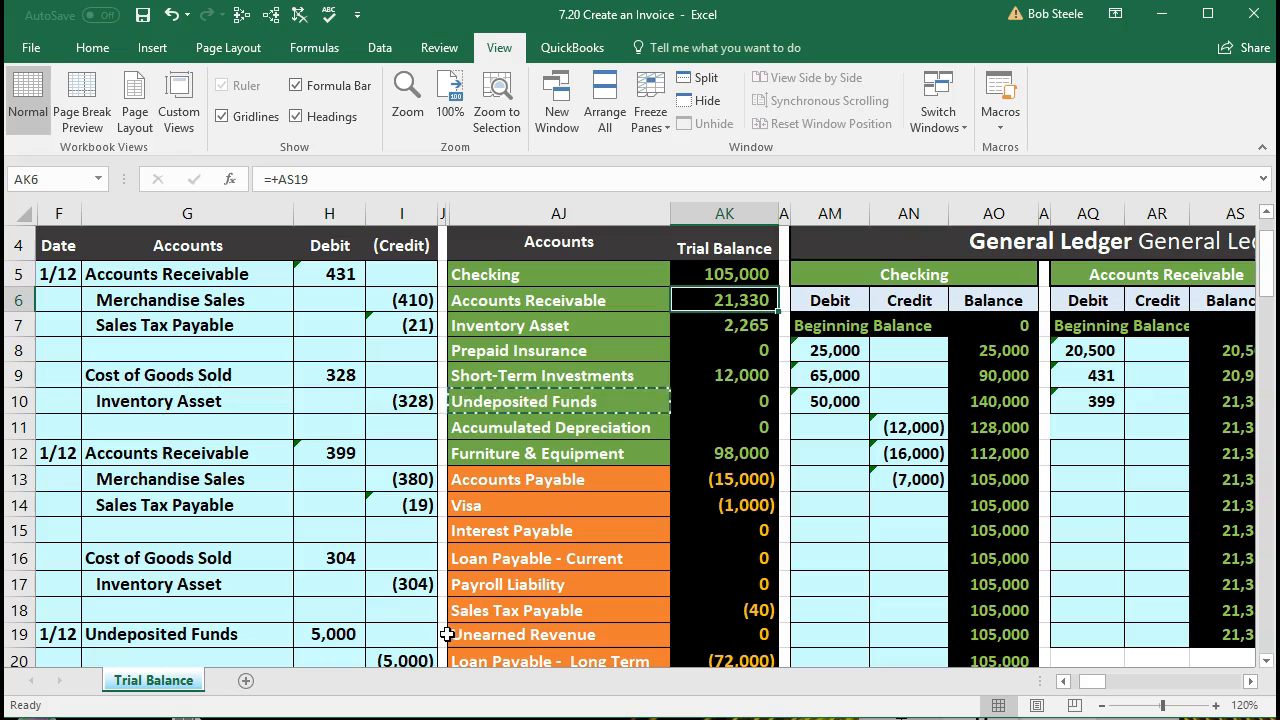
# Step: Copy the Accounts Receivable account name from the trial balance into journal cell G20 as values only, and indent it one level
pyautogui.rightClick(622, 305)
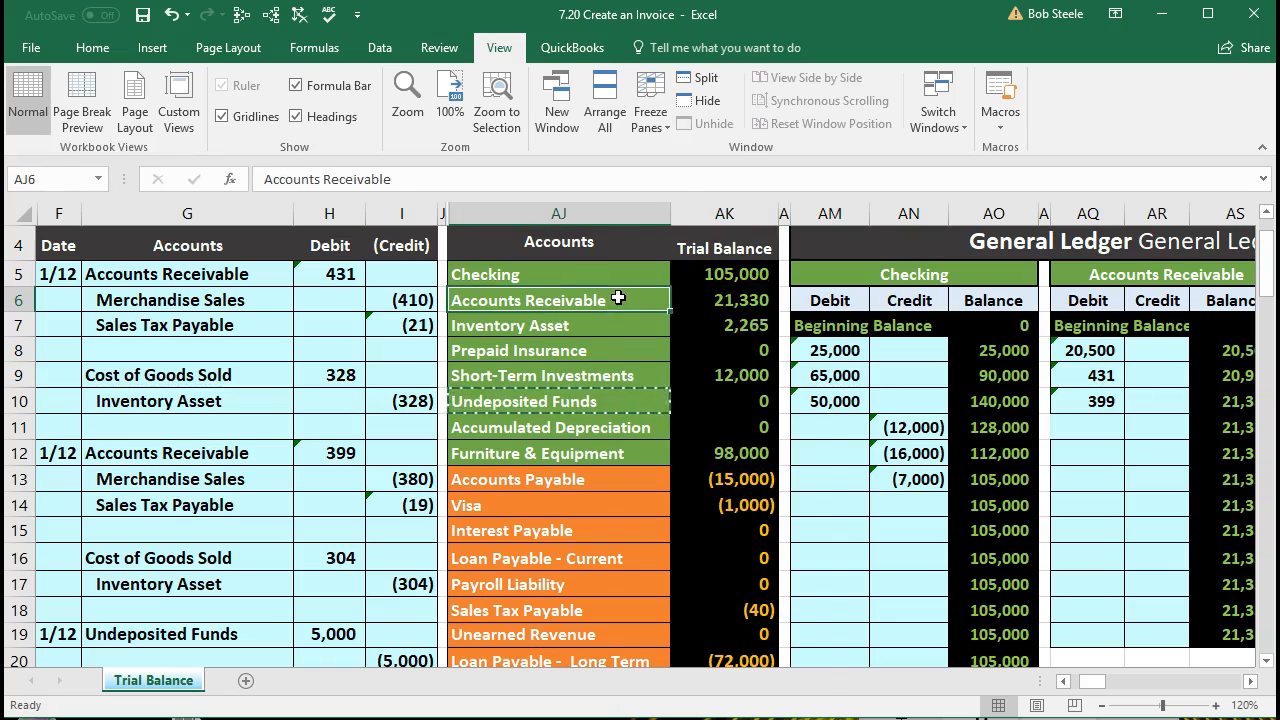
pyautogui.click(628, 336)
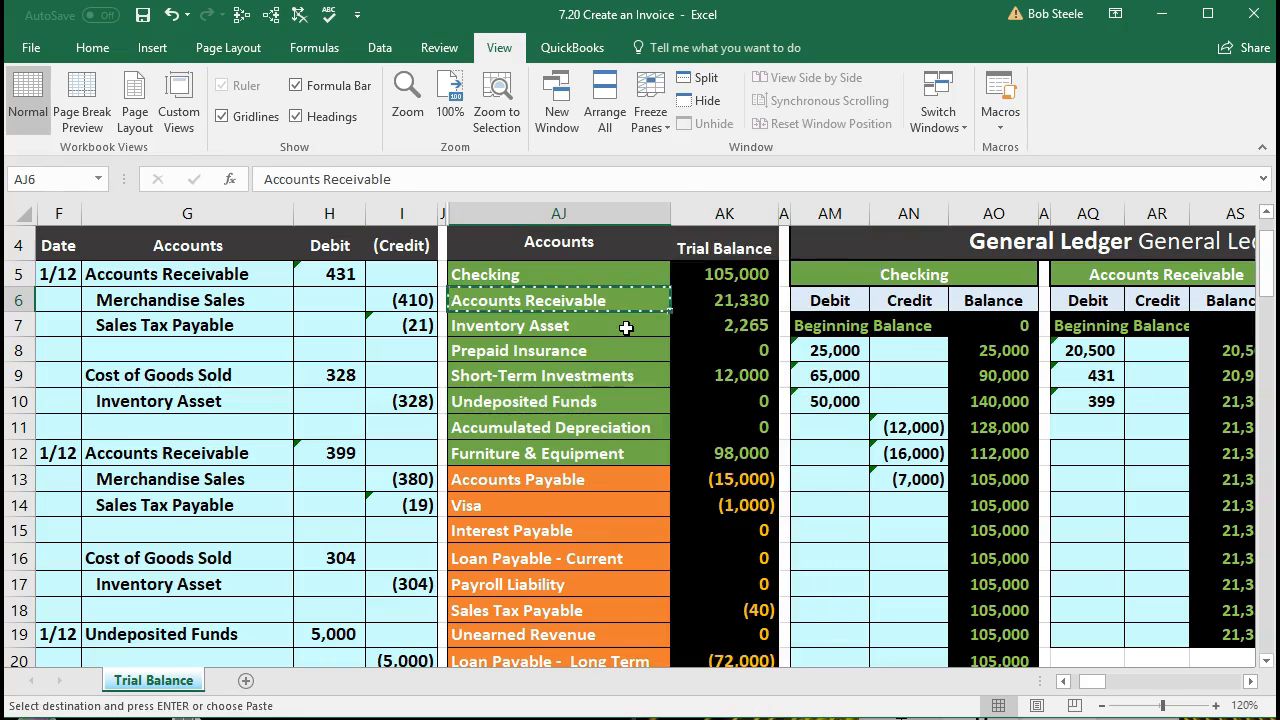
pyautogui.scroll(-1, 318, 546)
pyautogui.click(187, 566)
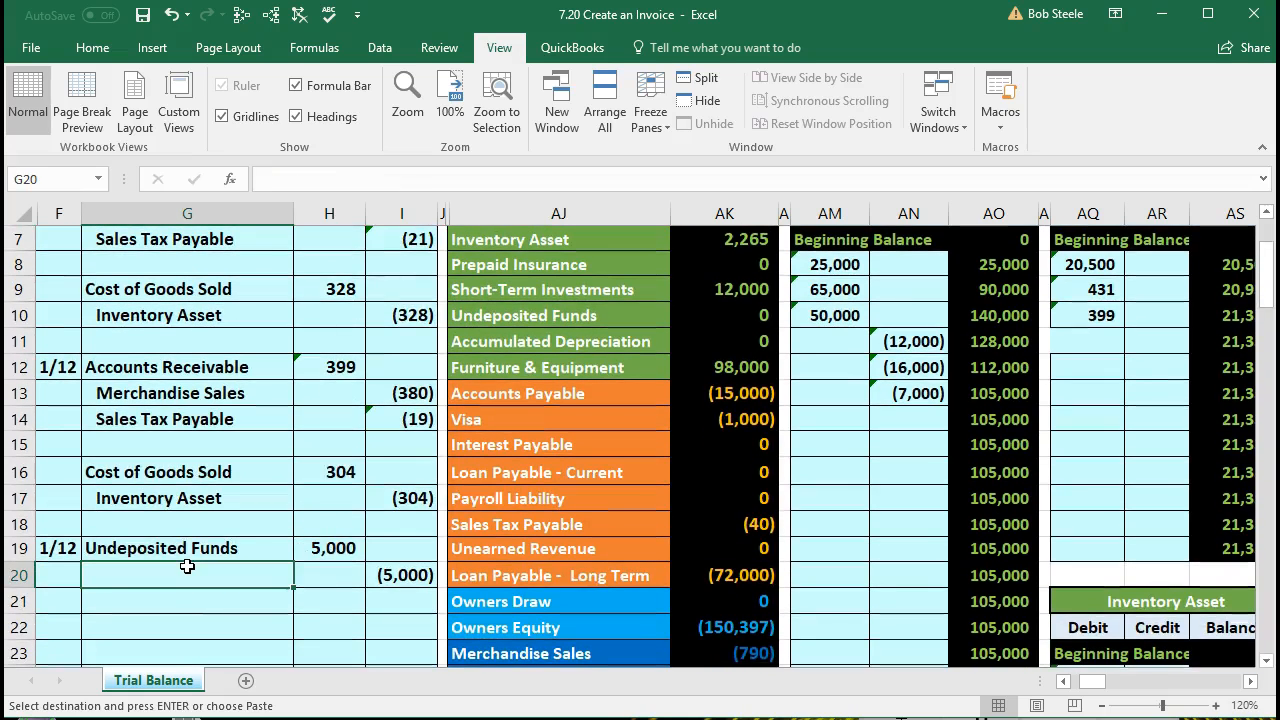
pyautogui.rightClick(187, 566)
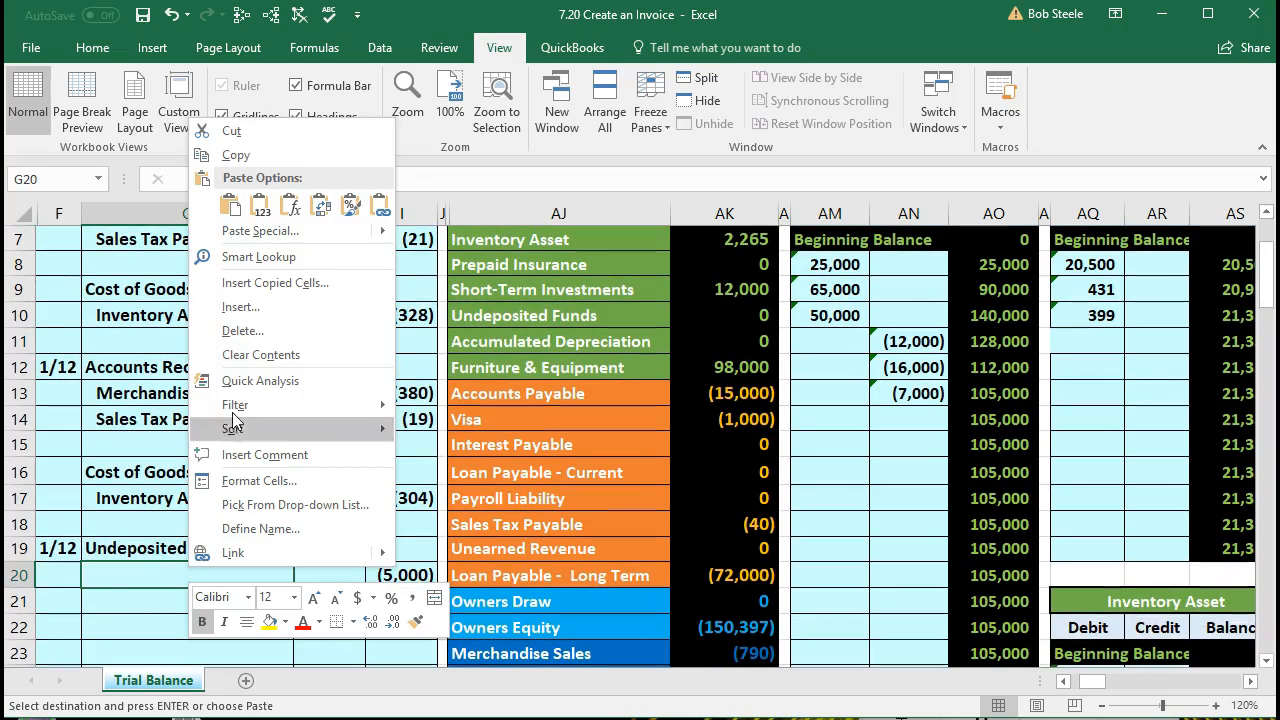
pyautogui.click(258, 218)
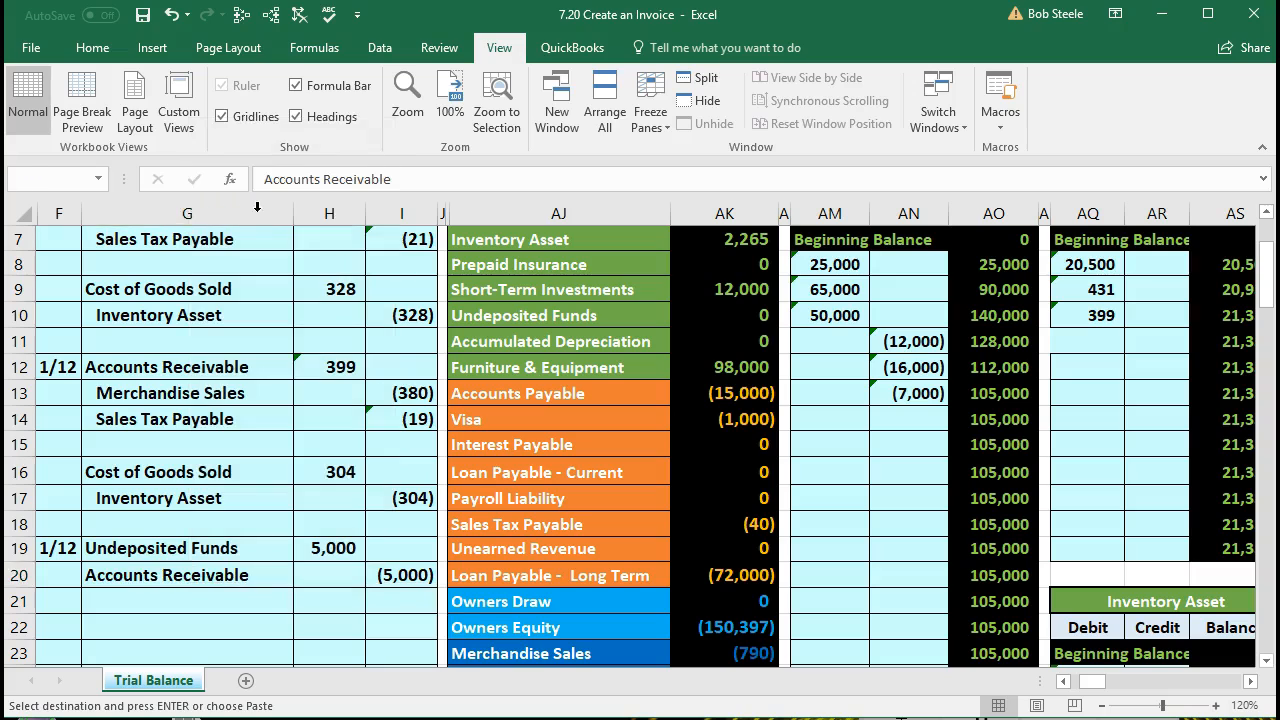
pyautogui.click(108, 50)
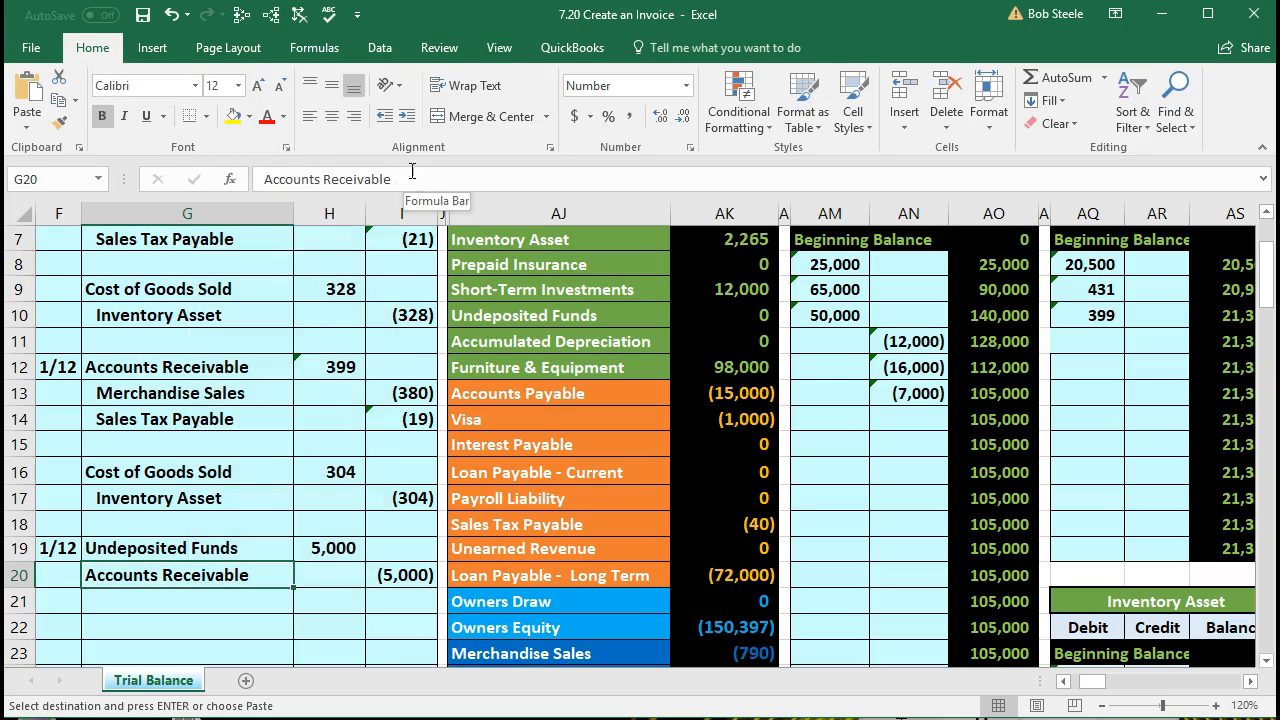
pyautogui.click(407, 116)
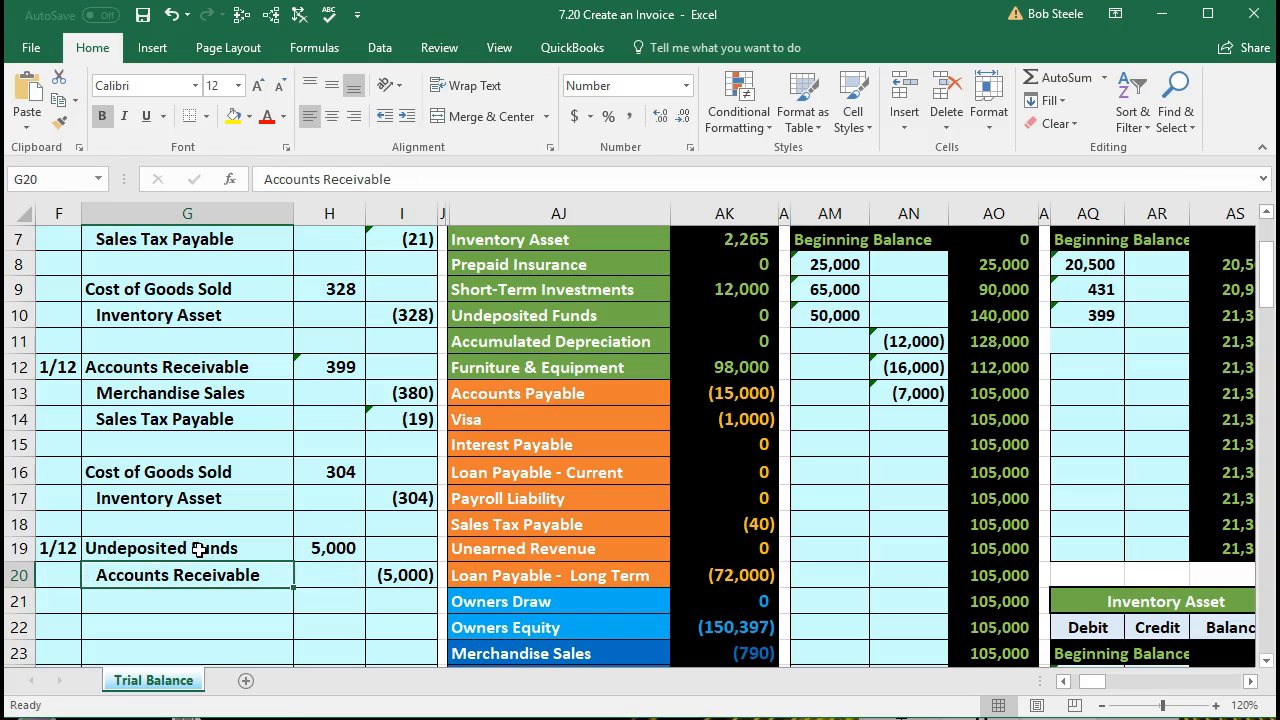
# Step: Examine the Undeposited Funds debit and trial balance row, and look across the ledger accounts to the right of the journal
pyautogui.moveTo(200, 548); pyautogui.dragTo(301, 548)
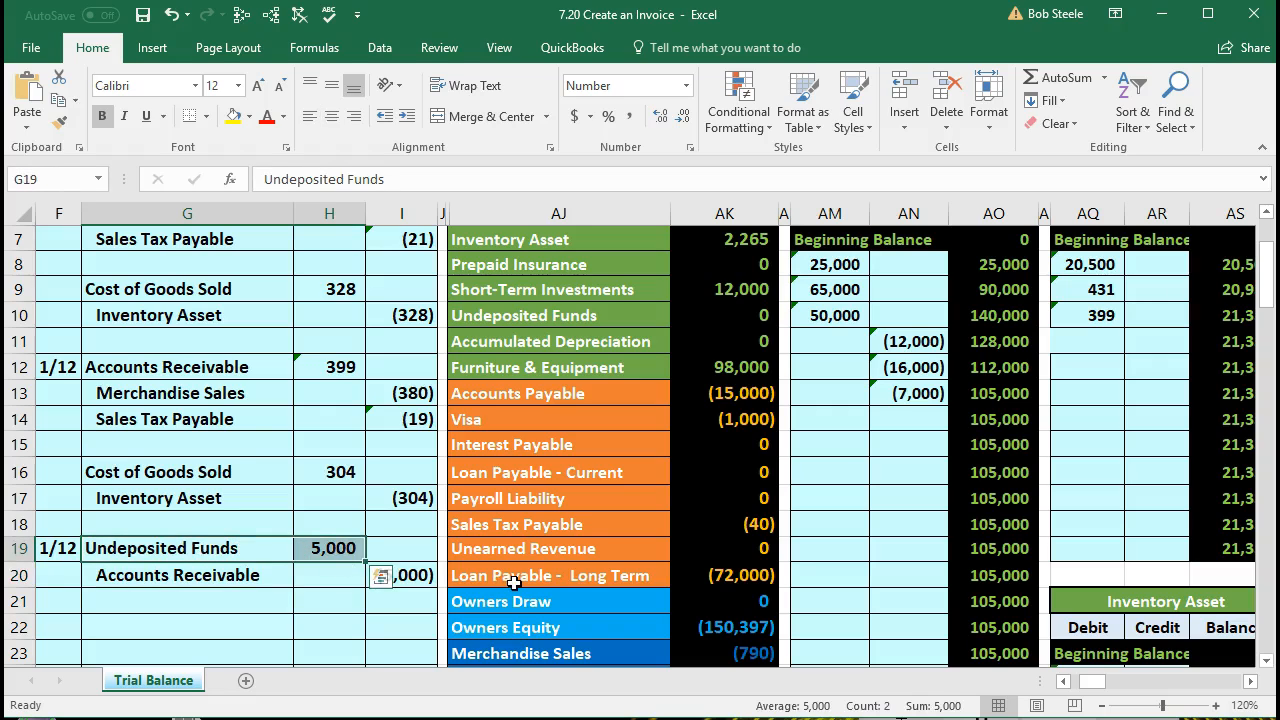
pyautogui.moveTo(562, 325); pyautogui.dragTo(691, 325)
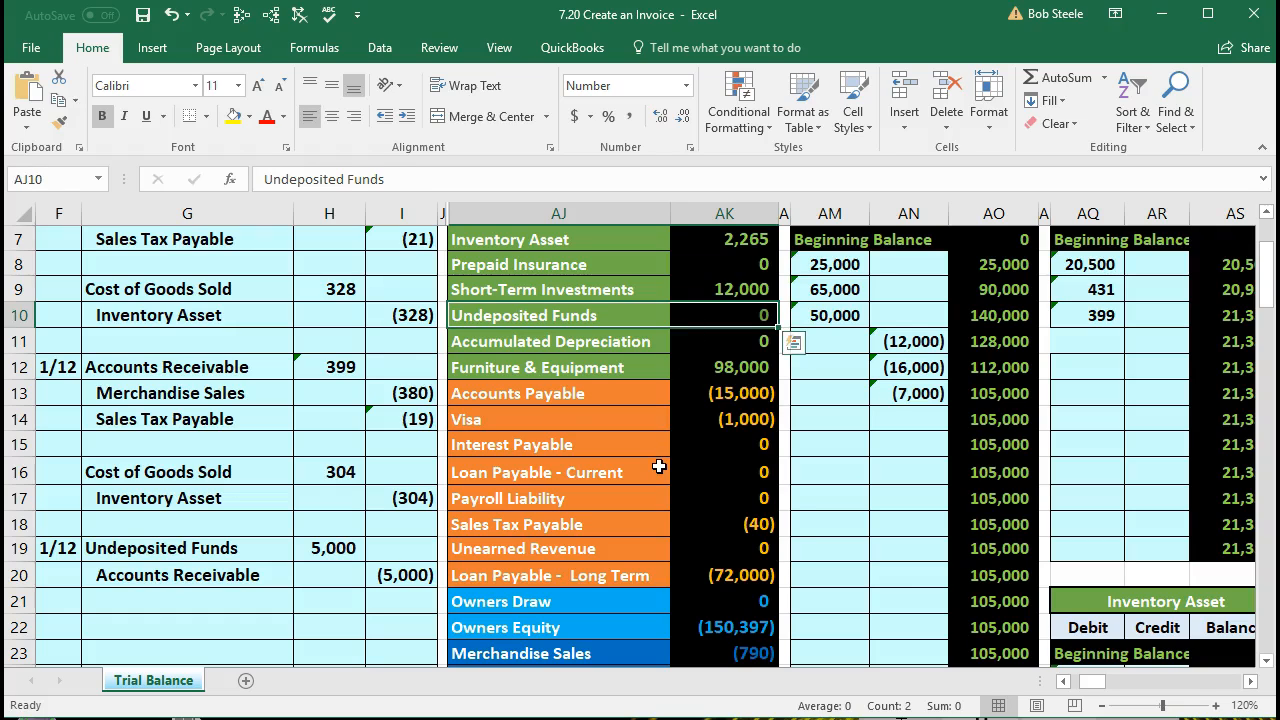
pyautogui.click(659, 467)
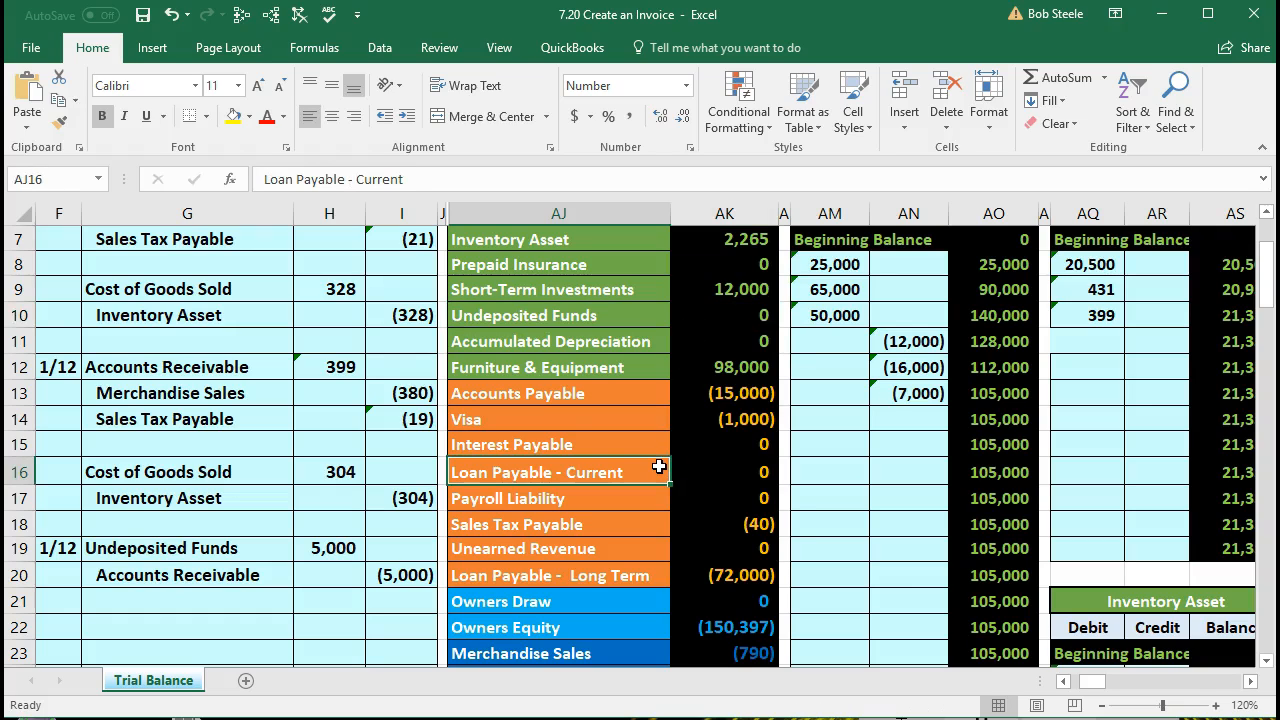
pyautogui.press('Right')
pyautogui.press('Right')
pyautogui.press('Right')
pyautogui.press('Right')
pyautogui.press('Right')
pyautogui.press('Right')
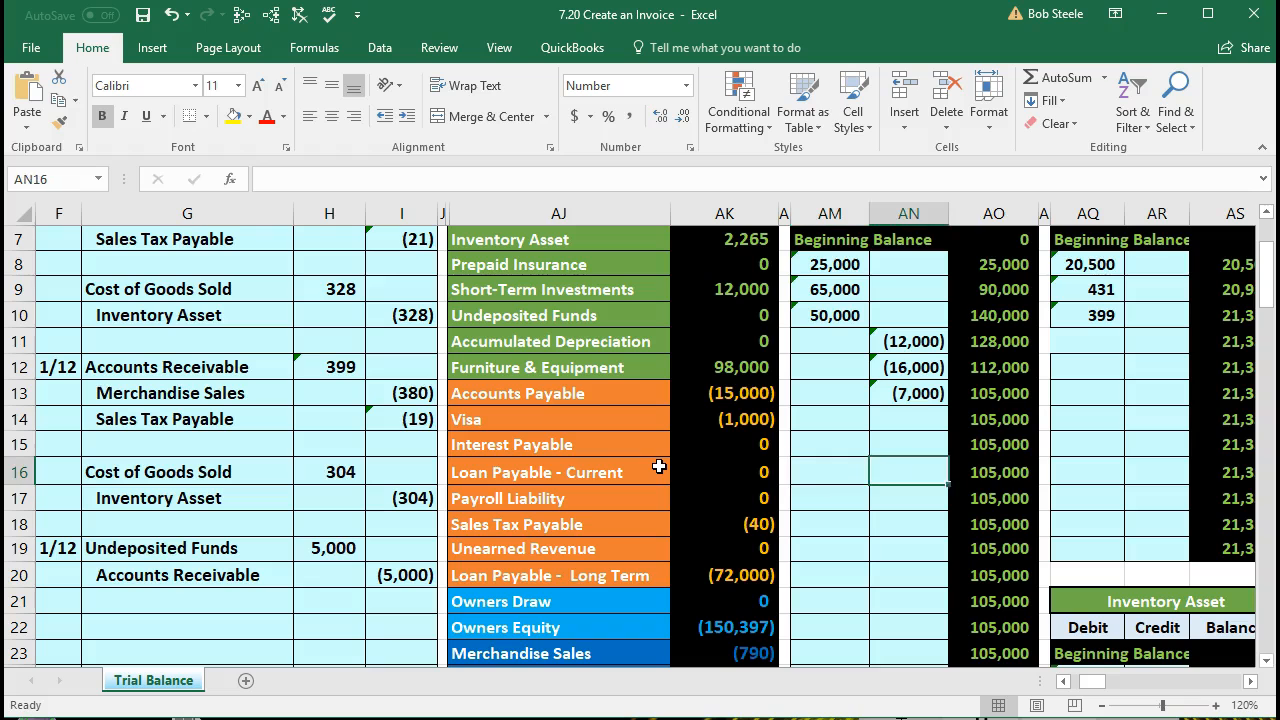
pyautogui.press('Right')
pyautogui.press('Right')
pyautogui.press('Right')
pyautogui.press('Right')
pyautogui.press('Right')
pyautogui.press('Right')
pyautogui.press('Right')
pyautogui.press('Right')
pyautogui.press('Right')
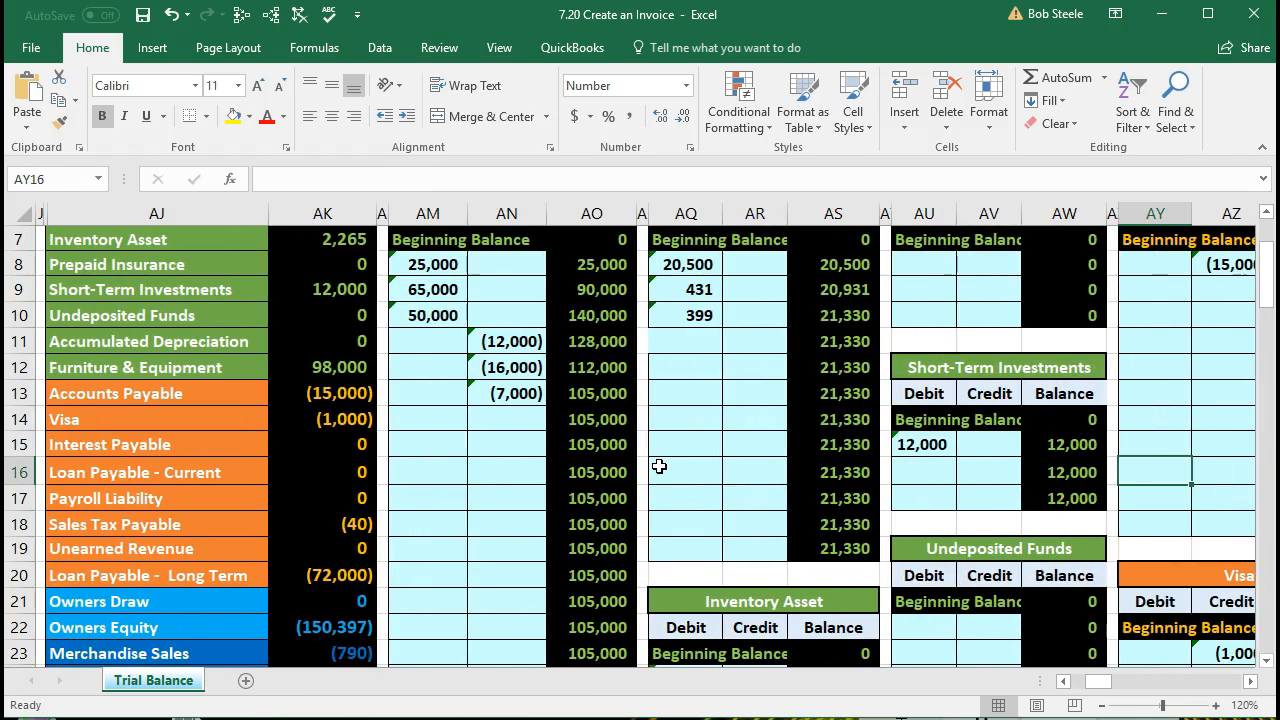
pyautogui.press('Left')
pyautogui.press('Left')
pyautogui.press('Left')
pyautogui.press('Left')
pyautogui.press('Left')
pyautogui.press('Left')
pyautogui.press('Left')
pyautogui.press('Left')
pyautogui.press('Left')
pyautogui.press('Left')
pyautogui.press('Left')
pyautogui.press('Left')
pyautogui.press('Left')
pyautogui.press('Left')
pyautogui.press('Left')
pyautogui.press('Left')
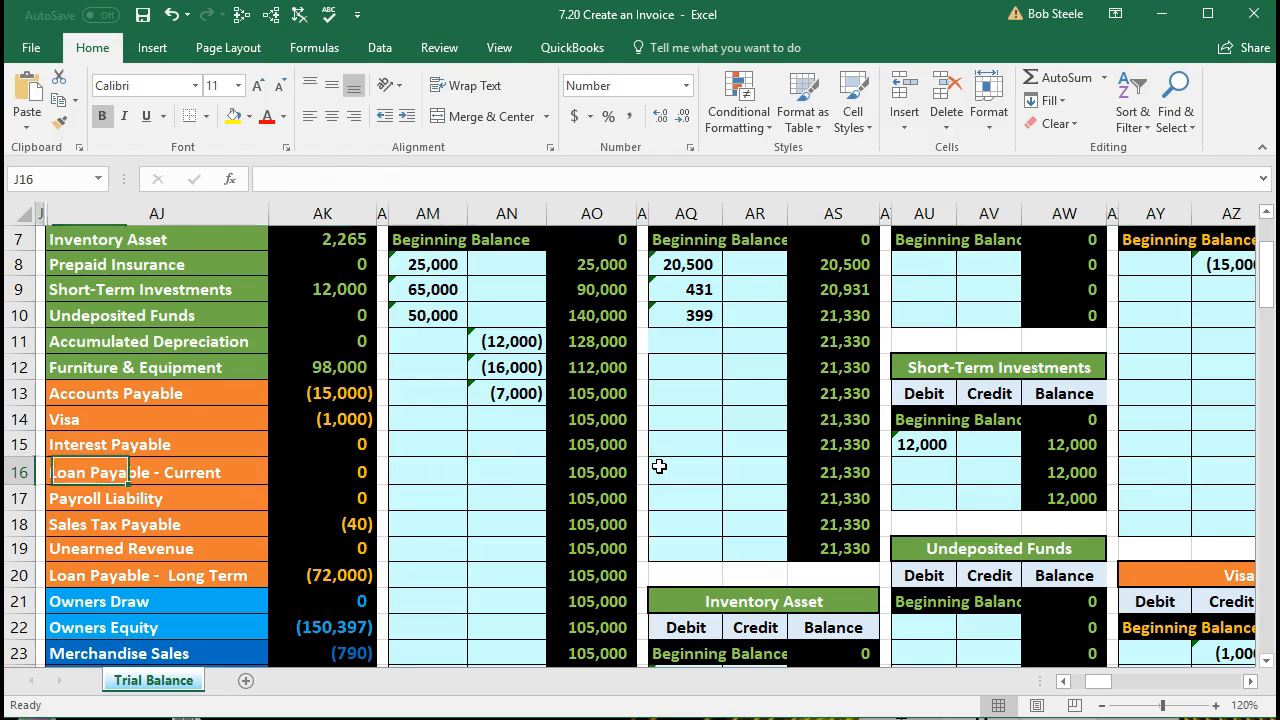
pyautogui.press('Left')
pyautogui.press('Left')
pyautogui.press('Left')
pyautogui.press('Left')
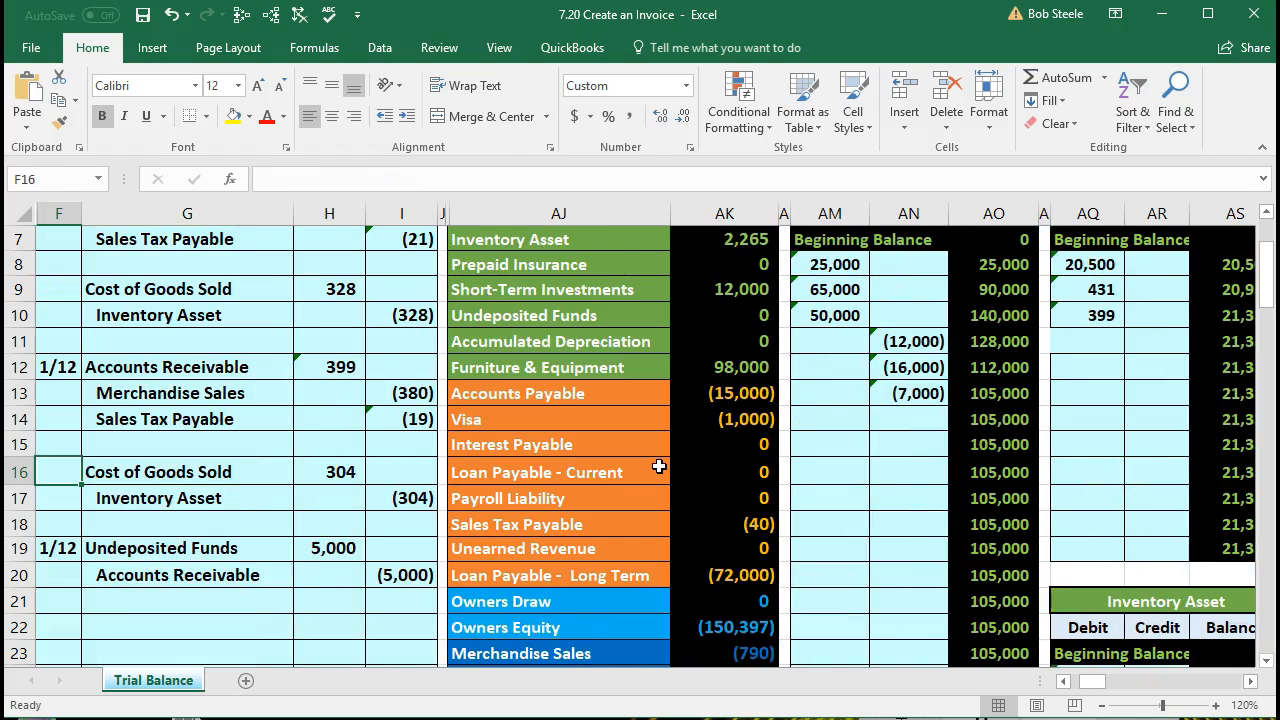
# Step: Freeze the panes at cell AJ1 so the general journal columns stay visible during horizontal scrolling
pyautogui.scroll(2, 659, 466)
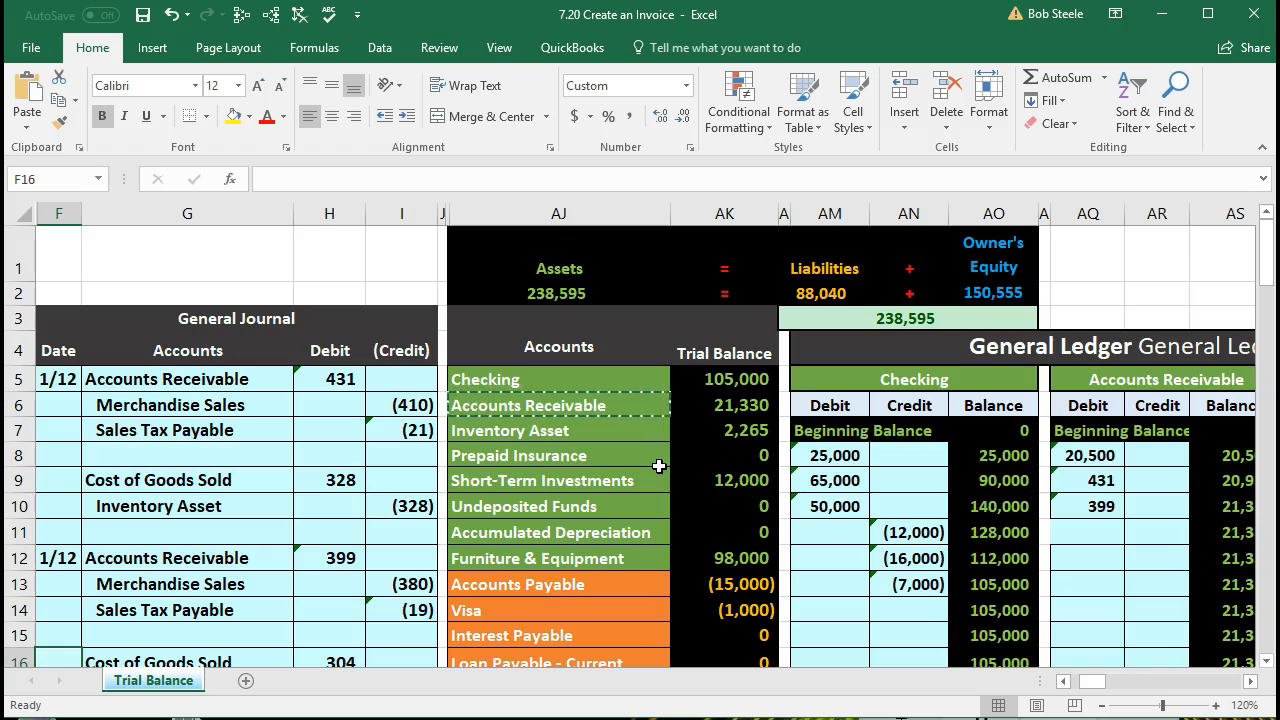
pyautogui.click(503, 263)
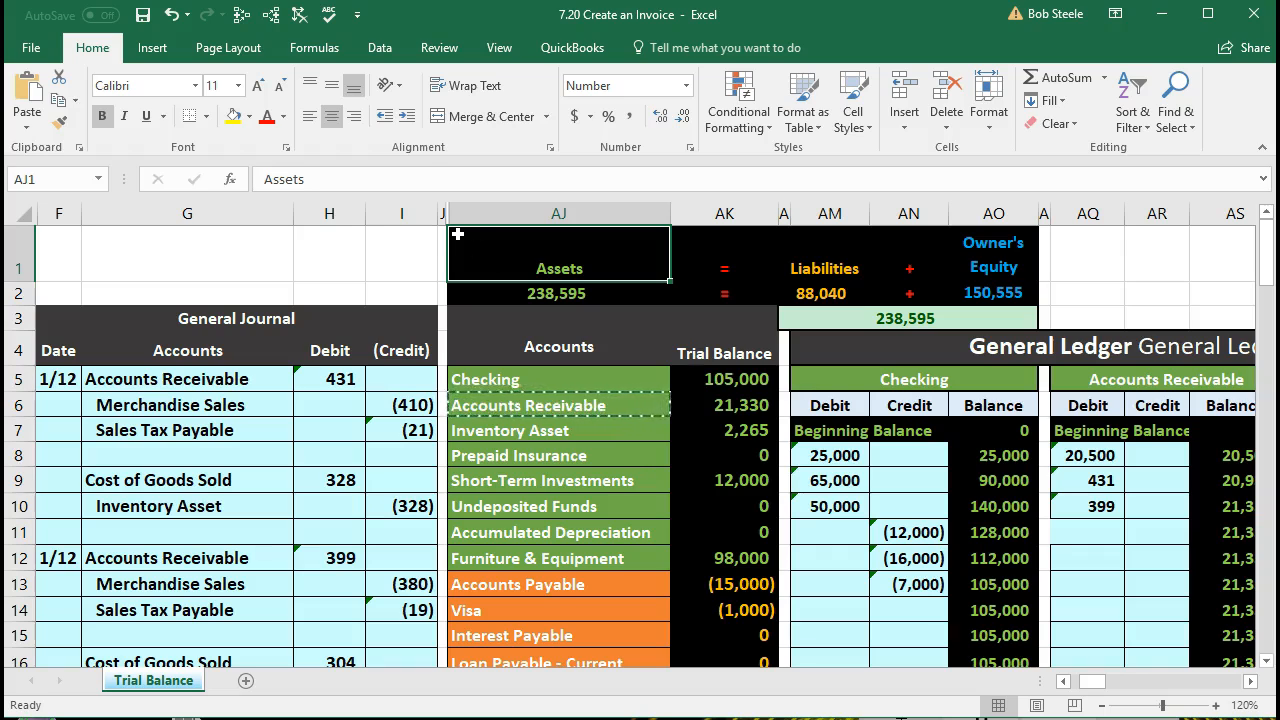
pyautogui.click(500, 49)
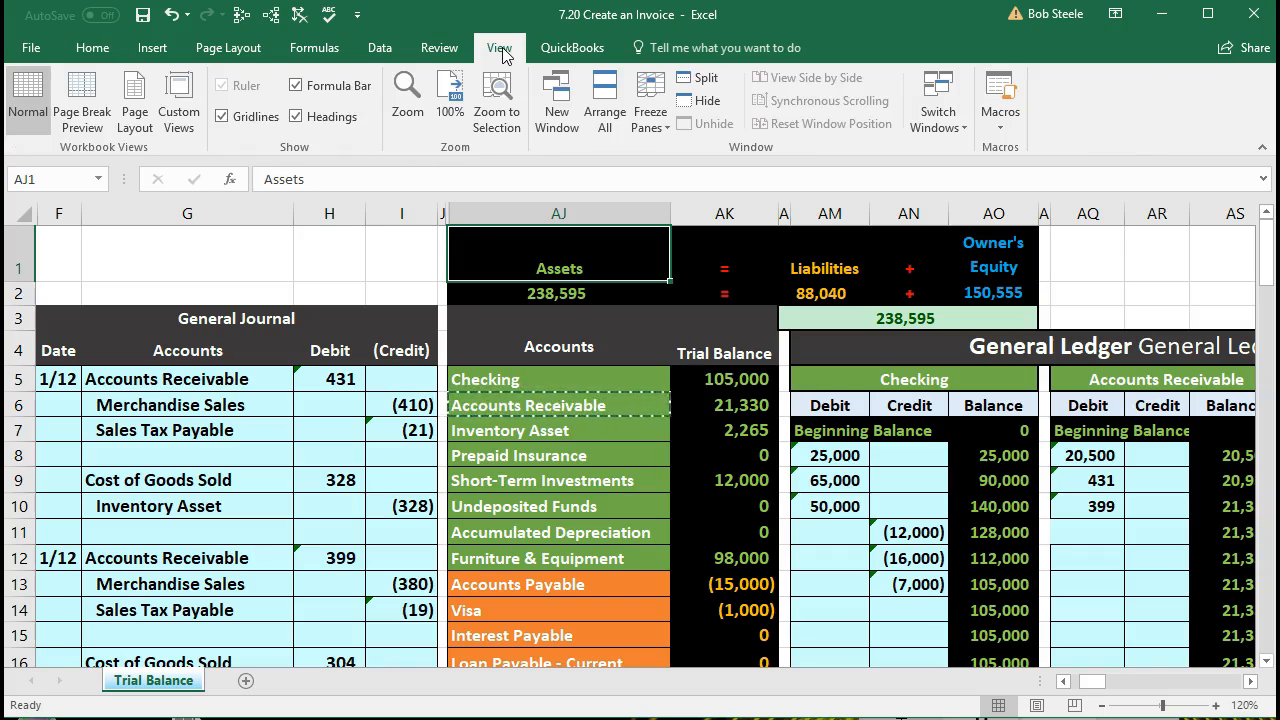
pyautogui.click(662, 125)
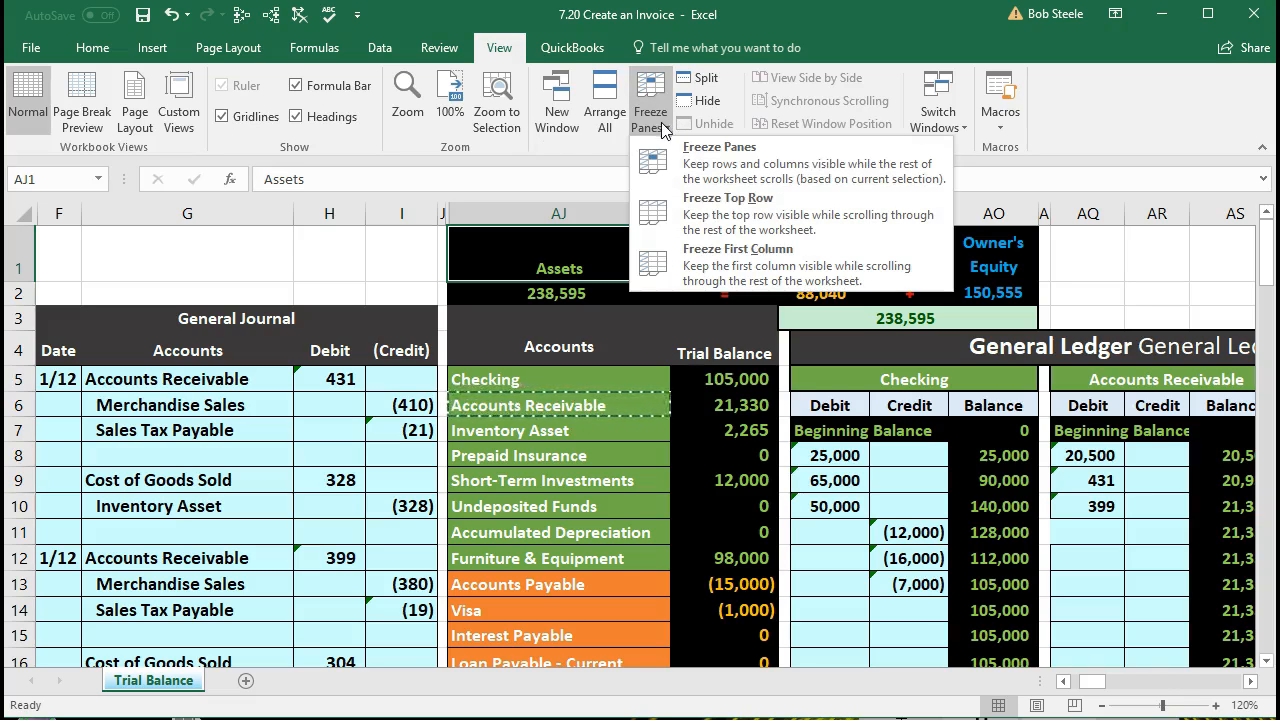
pyautogui.click(776, 163)
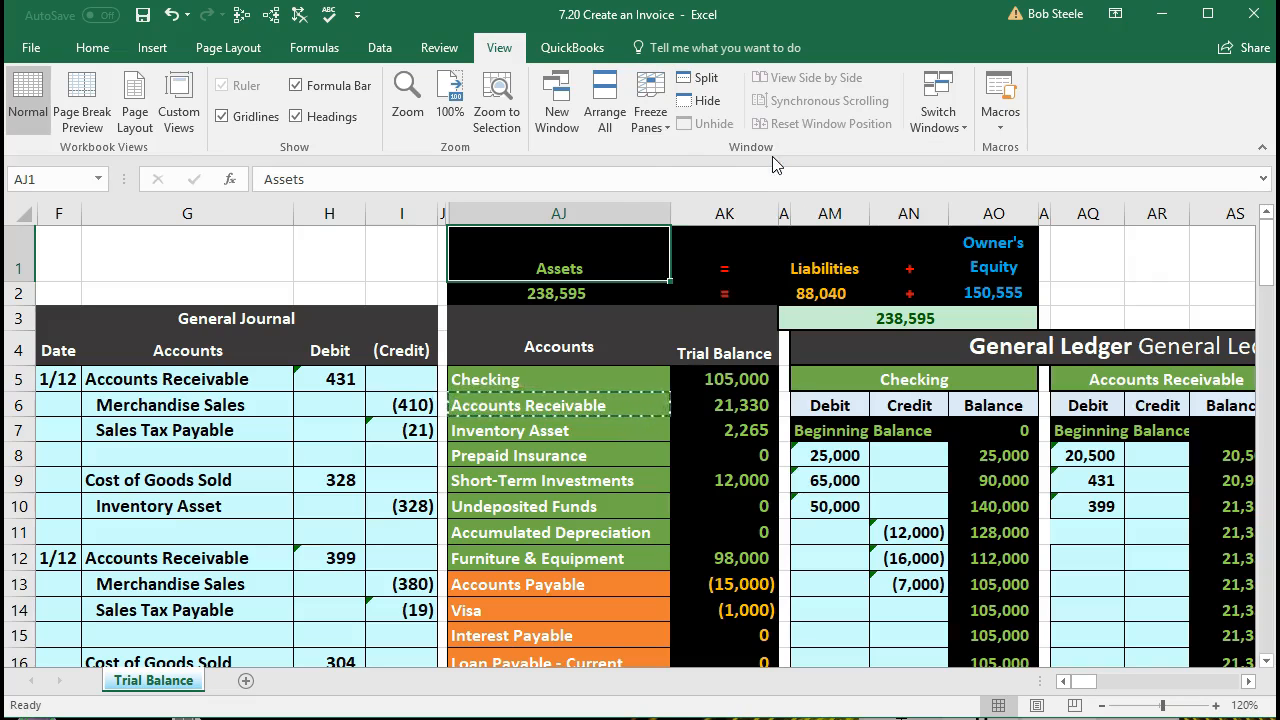
# Step: Post the journal debit to the Undeposited Funds ledger by linking debit cell AU22 to H19 with the formula =H19
pyautogui.scroll(-3, 643, 475)
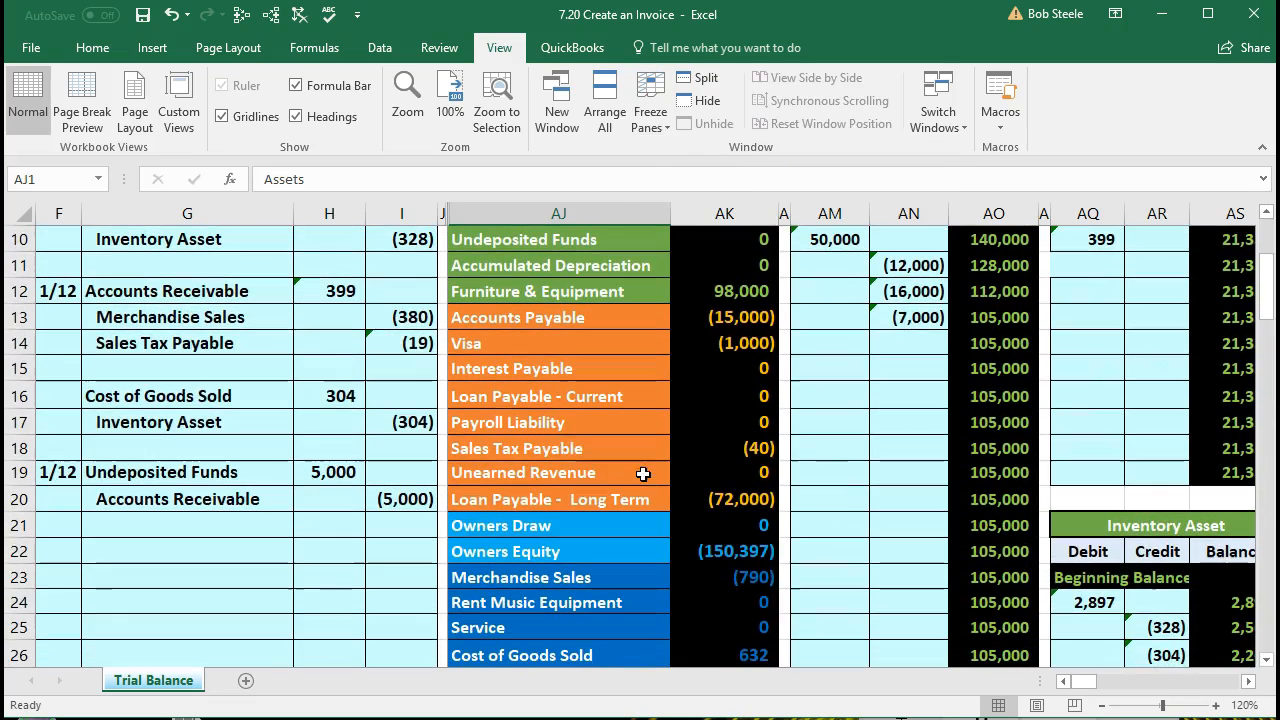
pyautogui.click(561, 457)
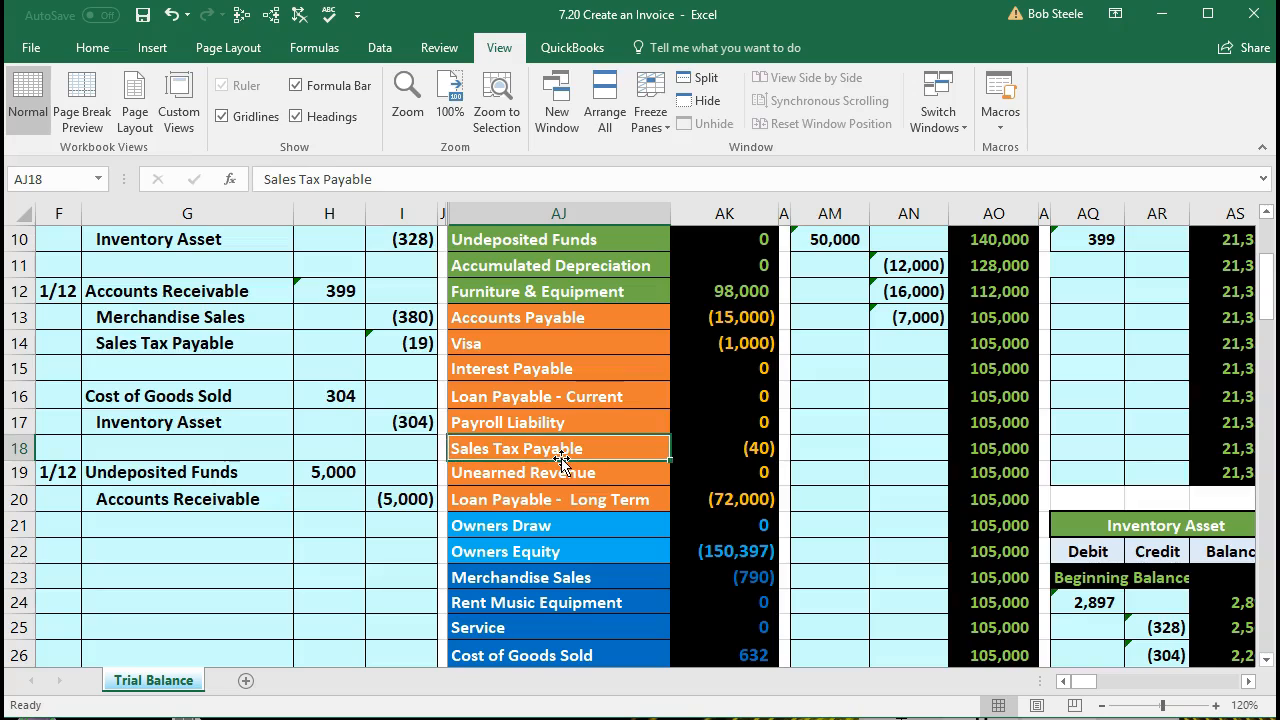
pyautogui.moveTo(60, 472); pyautogui.dragTo(372, 494)
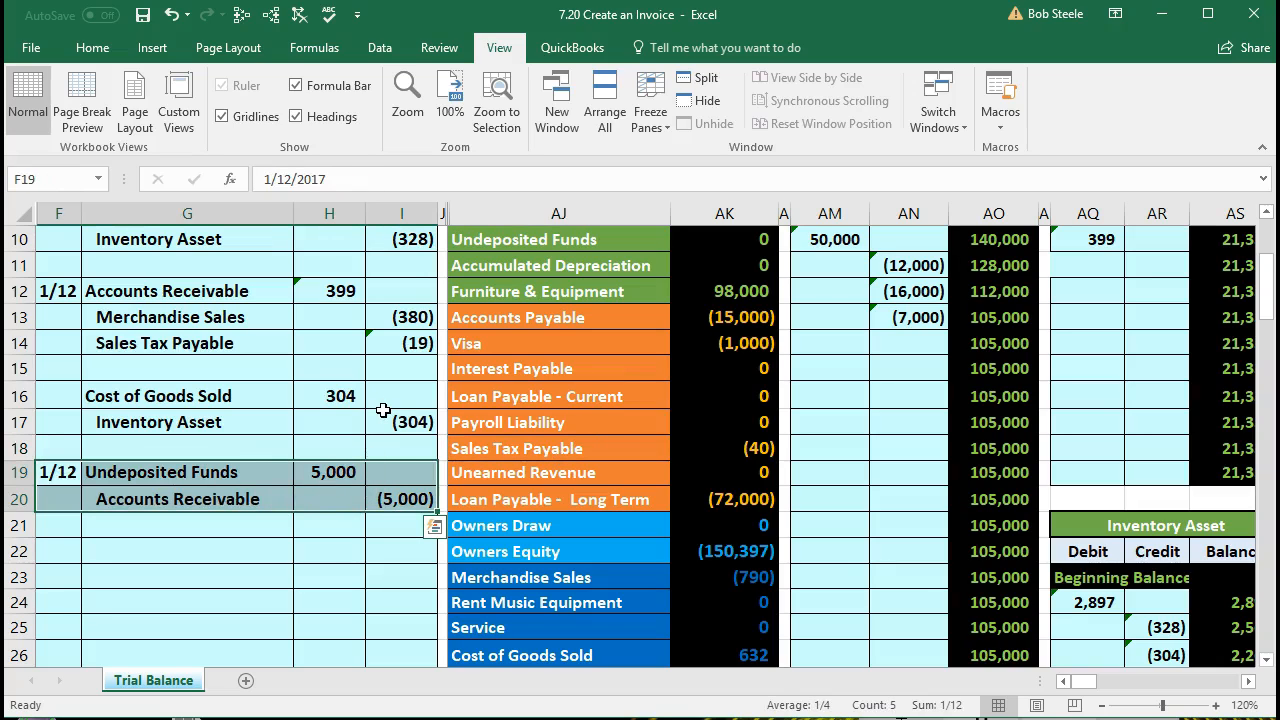
pyautogui.press('Right')
pyautogui.press('Right')
pyautogui.press('Right')
pyautogui.press('Right')
pyautogui.press('Right')
pyautogui.press('Right')
pyautogui.press('Right')
pyautogui.press('Right')
pyautogui.press('Right')
pyautogui.press('Right')
pyautogui.press('Right')
pyautogui.press('Right')
pyautogui.press('Right')
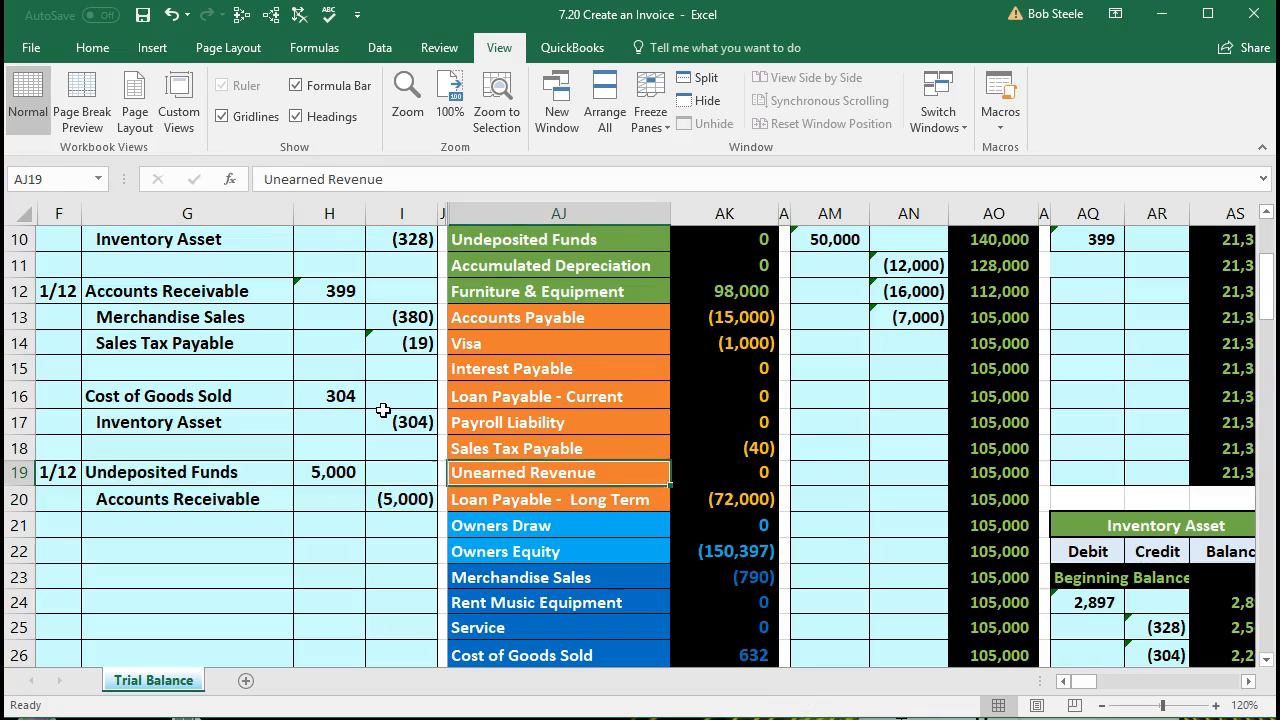
pyautogui.press('Right')
pyautogui.press('Right')
pyautogui.press('Right')
pyautogui.press('Right')
pyautogui.press('Right')
pyautogui.press('Right')
pyautogui.press('Right')
pyautogui.press('Right')
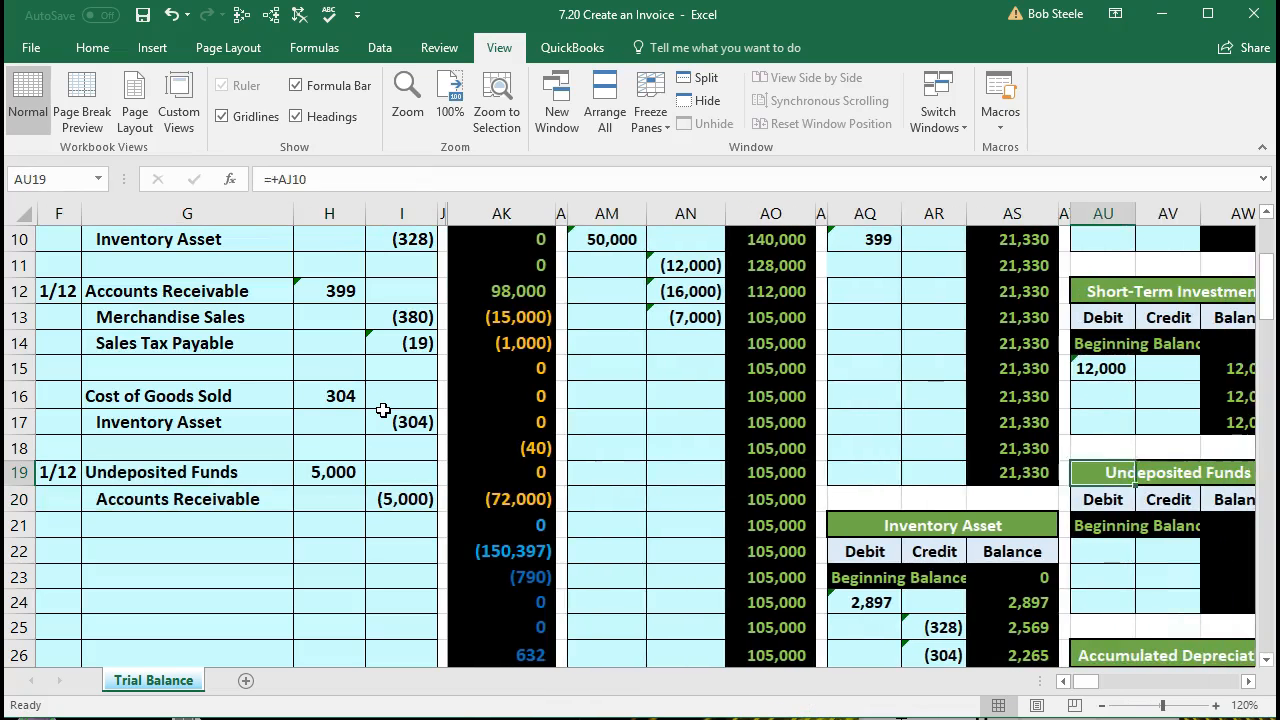
pyautogui.press('Right')
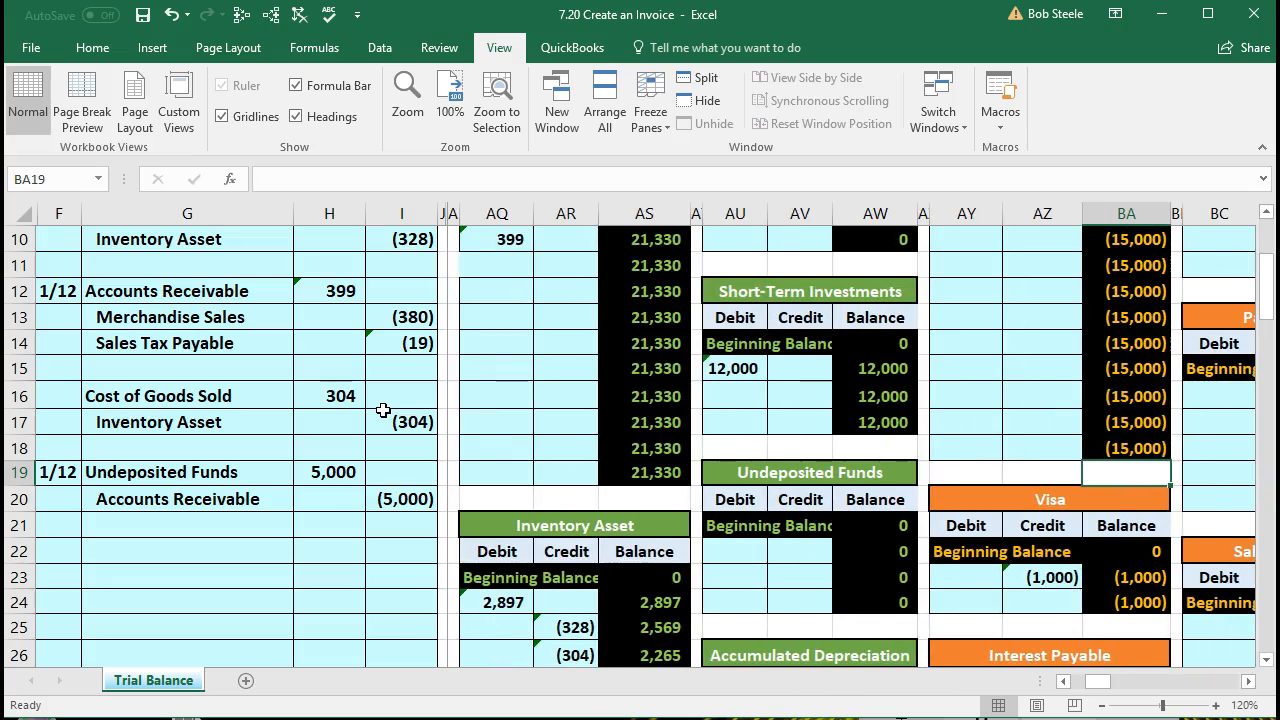
pyautogui.click(741, 545)
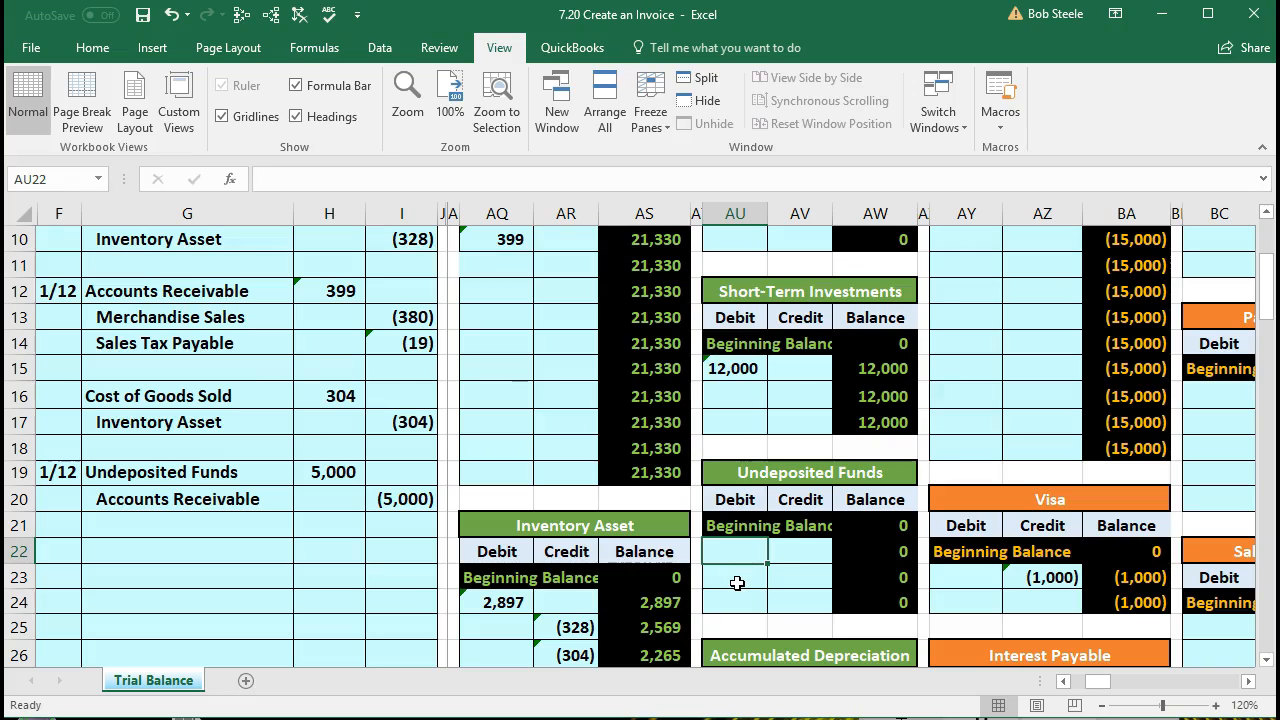
pyautogui.write('=')
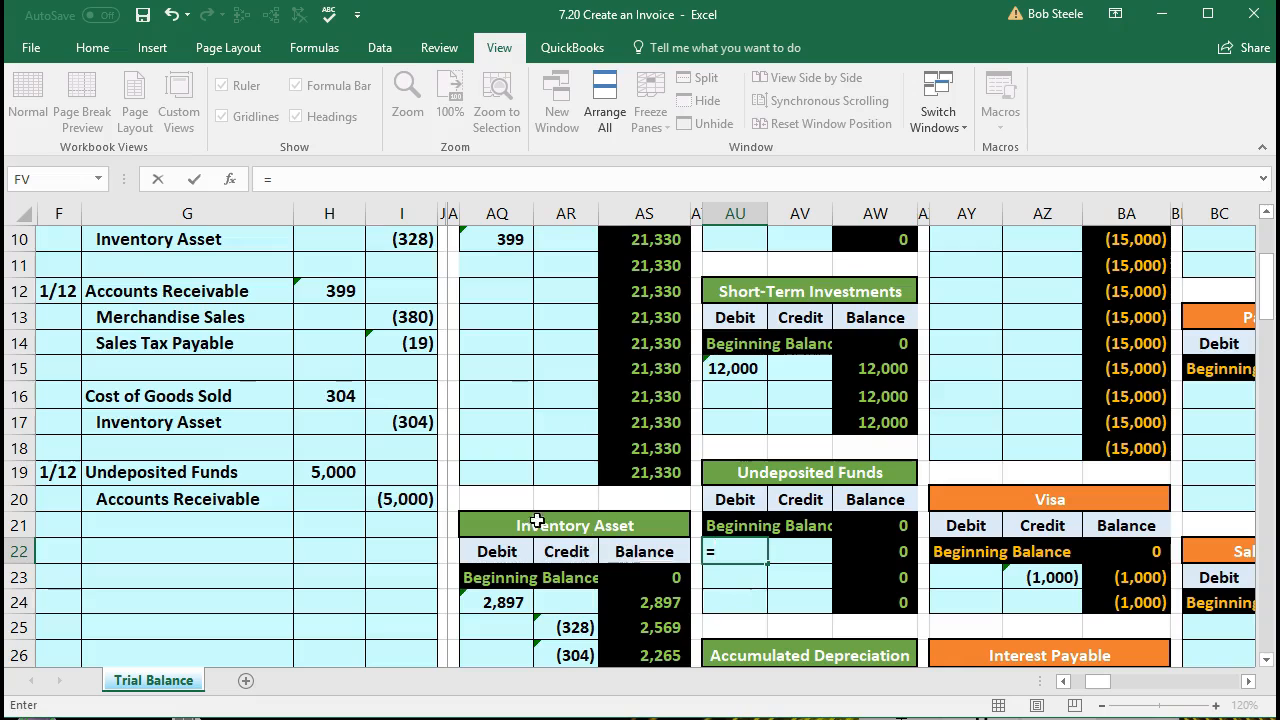
pyautogui.click(330, 473)
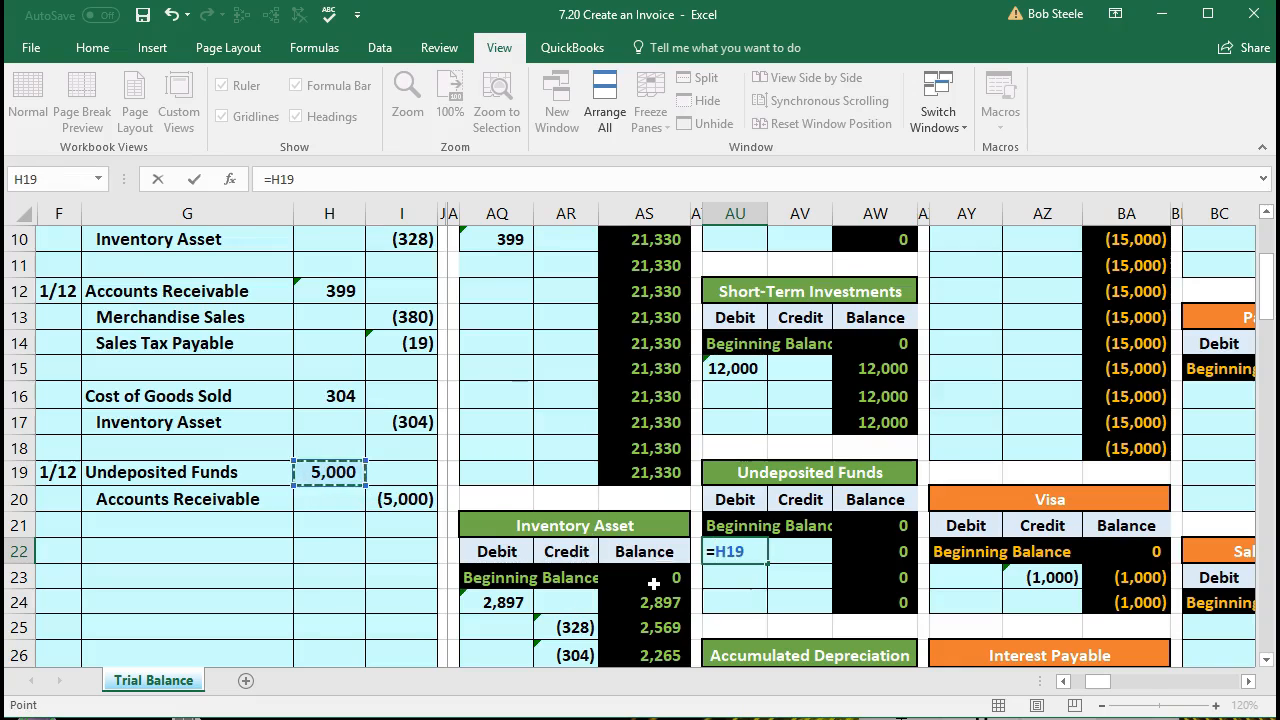
pyautogui.press('Return')
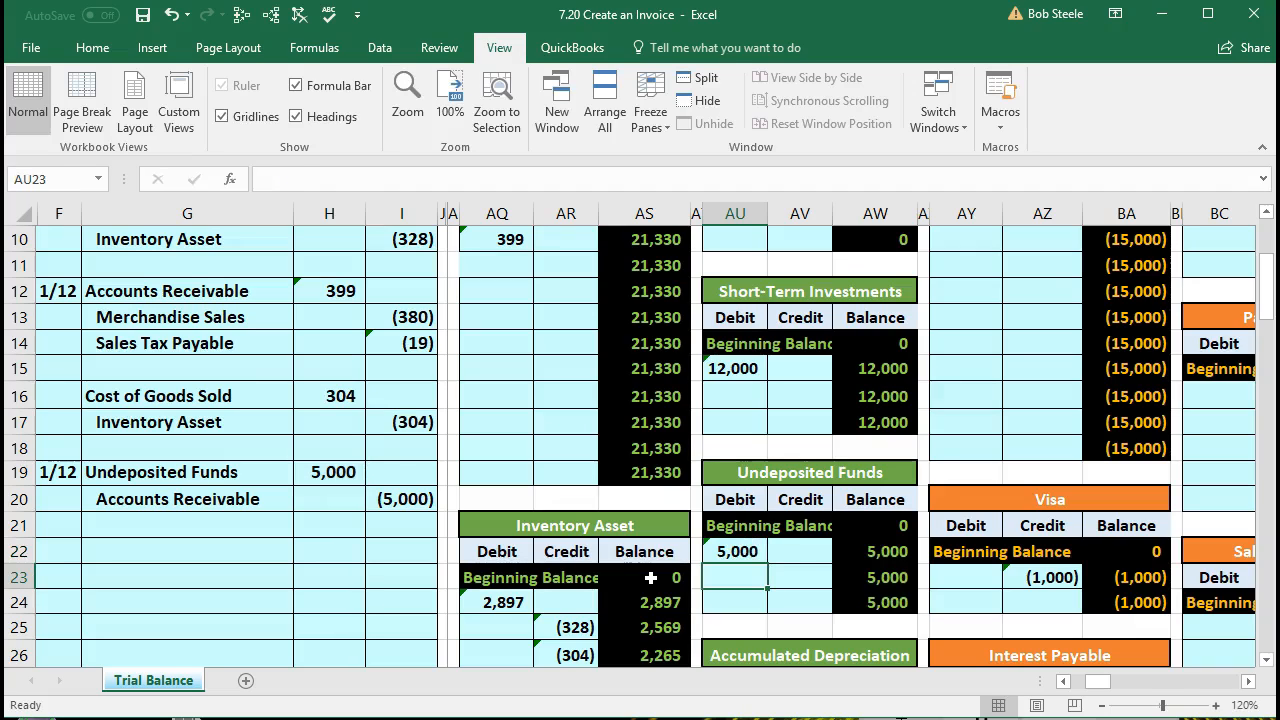
# Step: Check the running balance formula in cell AW22 of the Undeposited Funds ledger
pyautogui.click(871, 553)
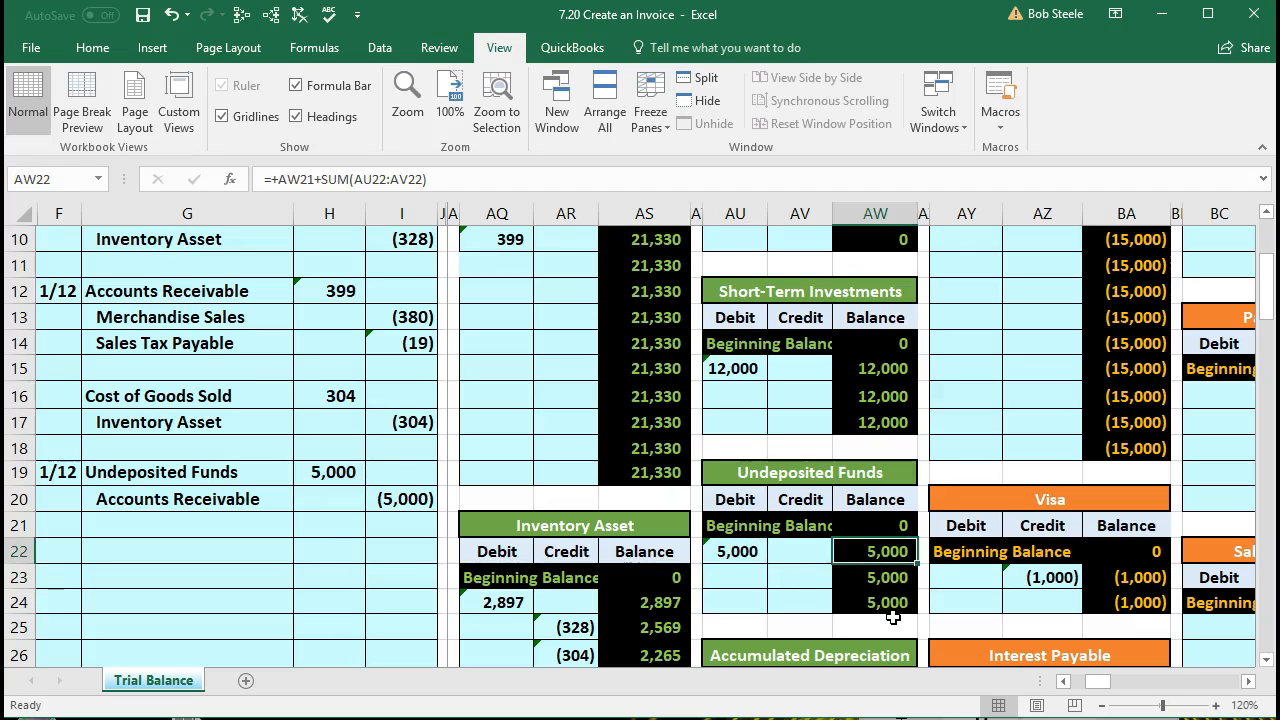
pyautogui.press('Left')
pyautogui.press('Left')
pyautogui.press('Left')
pyautogui.press('Left')
pyautogui.press('Left')
pyautogui.press('Left')
pyautogui.press('Left')
pyautogui.press('Left')
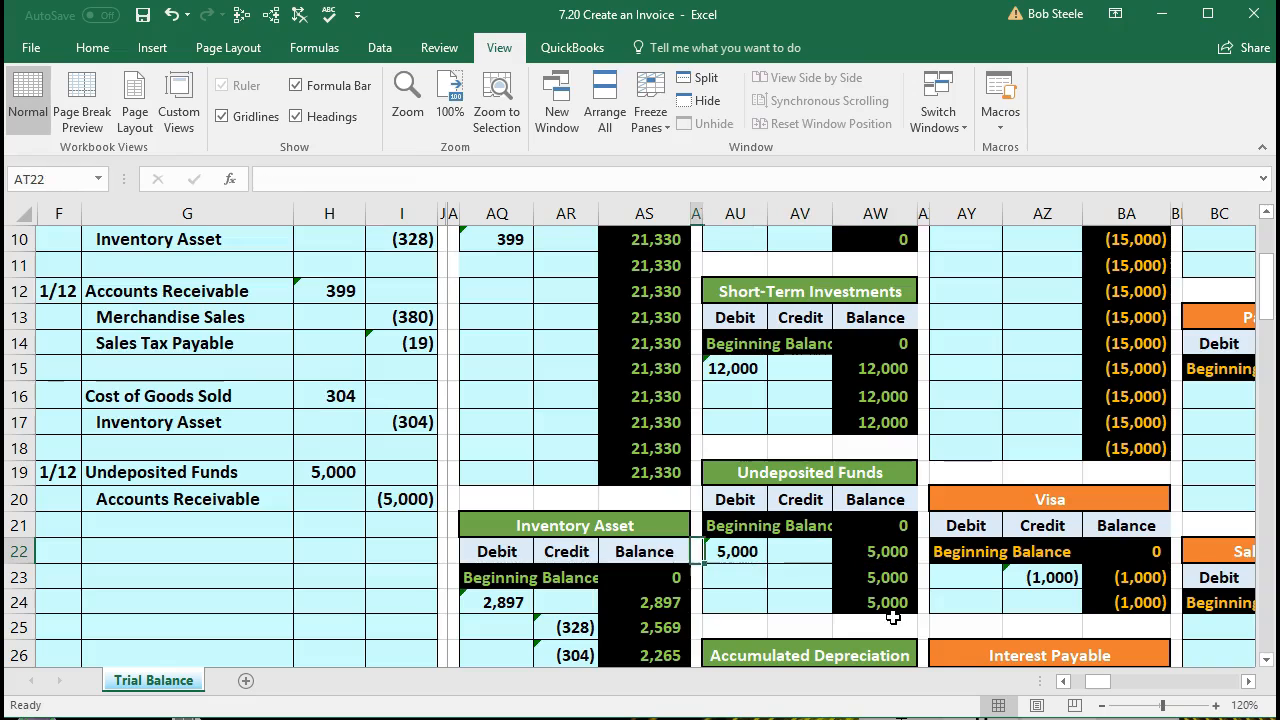
# Step: Check the Undeposited Funds balance link in cell AK10 of the trial balance
pyautogui.press('Left')
pyautogui.press('Left')
pyautogui.press('Left')
pyautogui.press('Left')
pyautogui.press('Left')
pyautogui.press('Left')
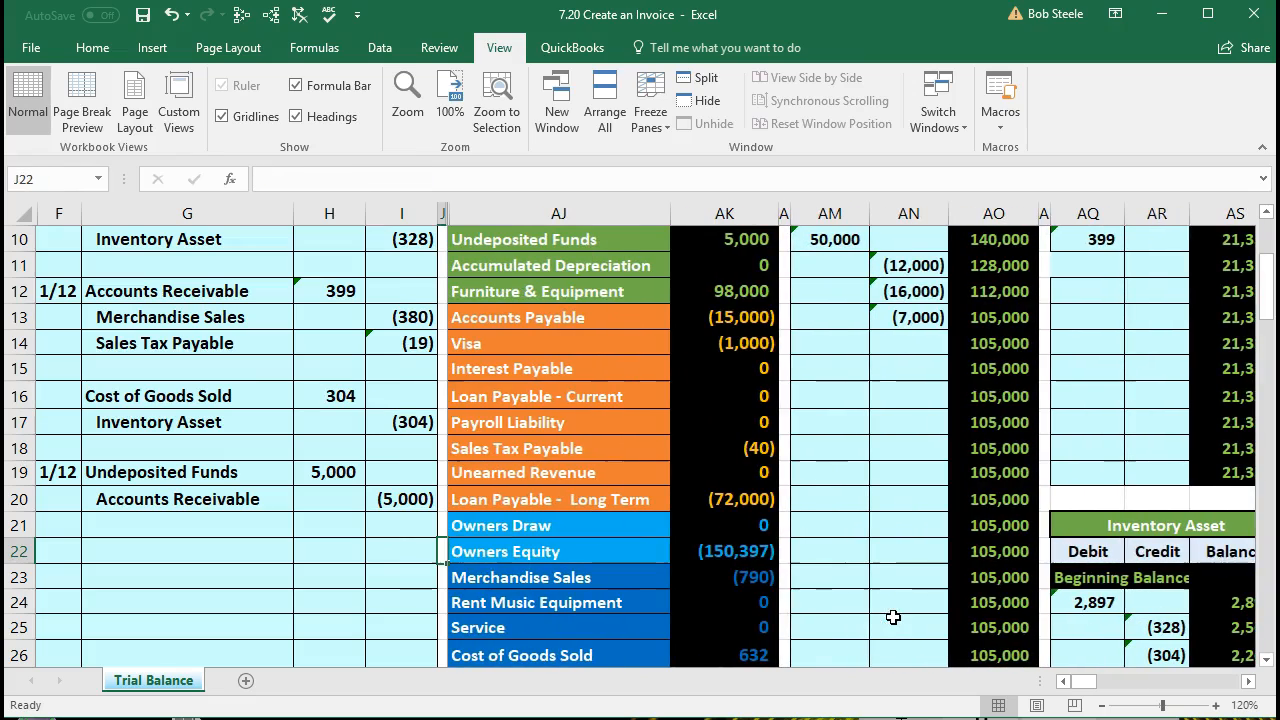
pyautogui.scroll(2, 690, 560)
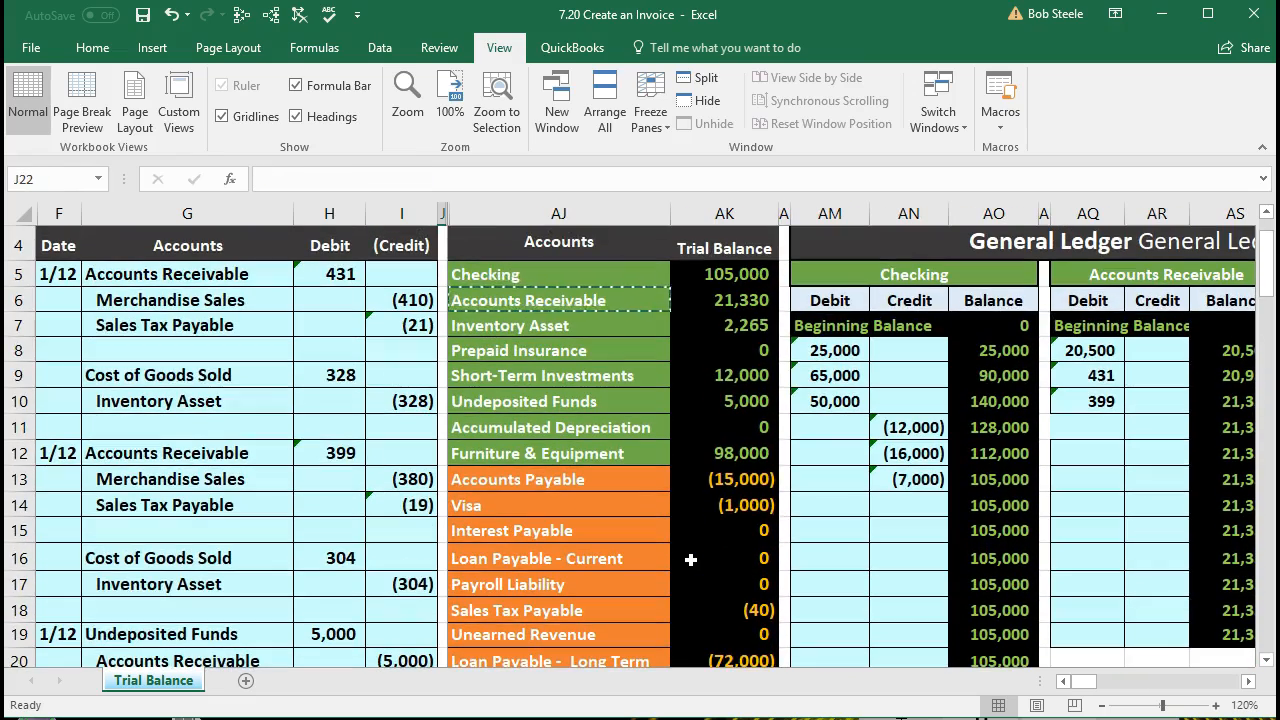
pyautogui.click(722, 400)
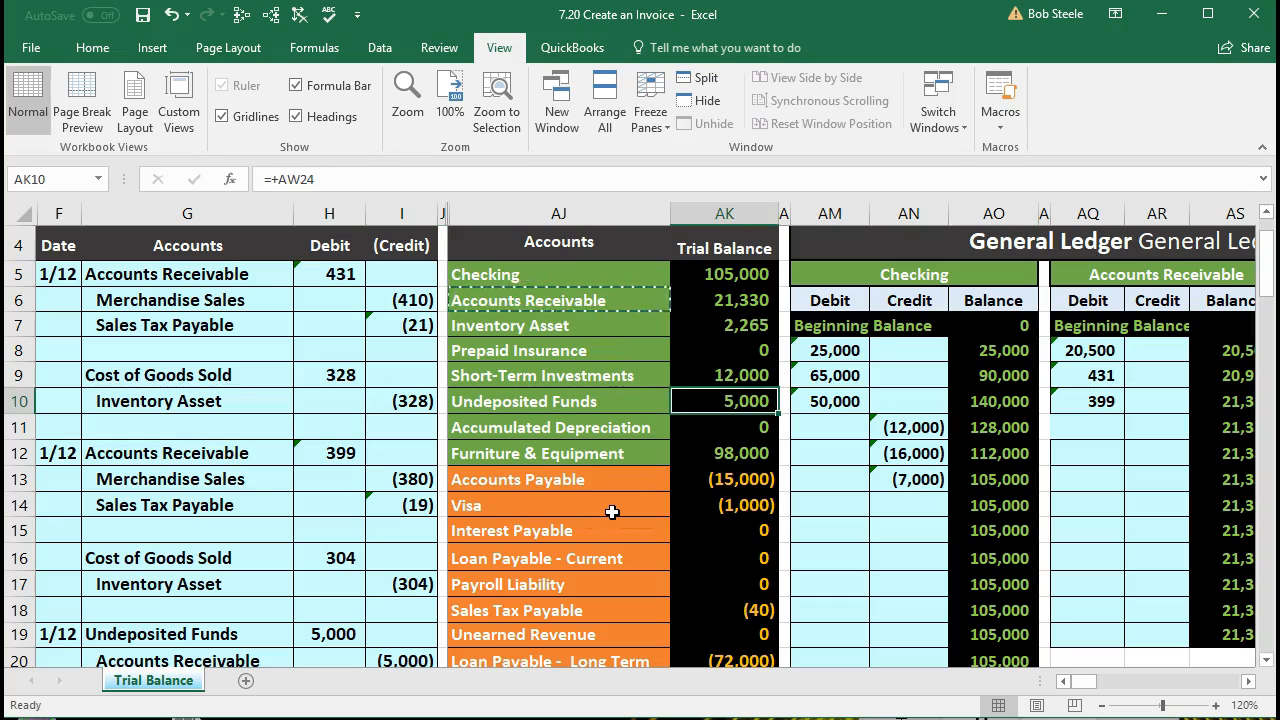
# Step: Compare the journal's Accounts Receivable credit line in row 20 with the Accounts Receivable row of the trial balance
pyautogui.scroll(-1, 612, 512)
pyautogui.moveTo(210, 575); pyautogui.dragTo(390, 580)
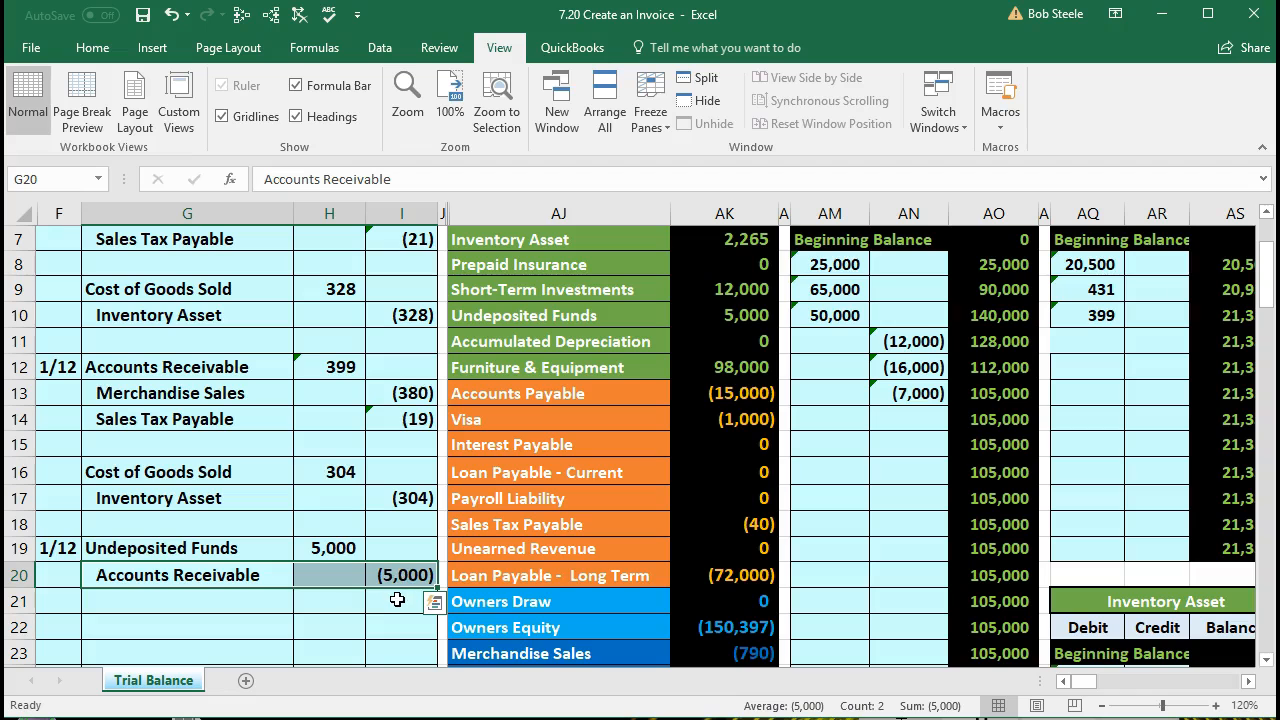
pyautogui.scroll(1, 397, 599)
pyautogui.moveTo(495, 300); pyautogui.dragTo(713, 312)
pyautogui.hotkey('ctrl', 'c')
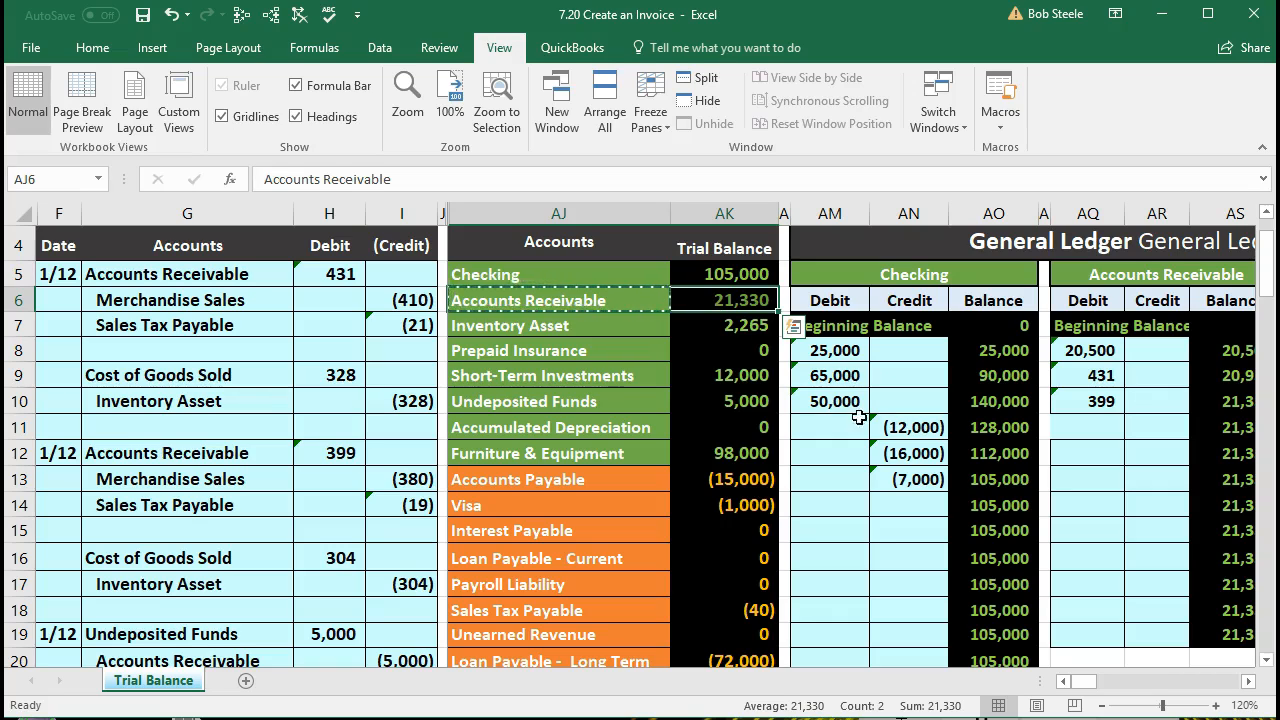
# Step: Post the journal credit to the Accounts Receivable ledger by linking credit cell AR11 to I20 with the formula =I20
pyautogui.scroll(-1, 873, 432)
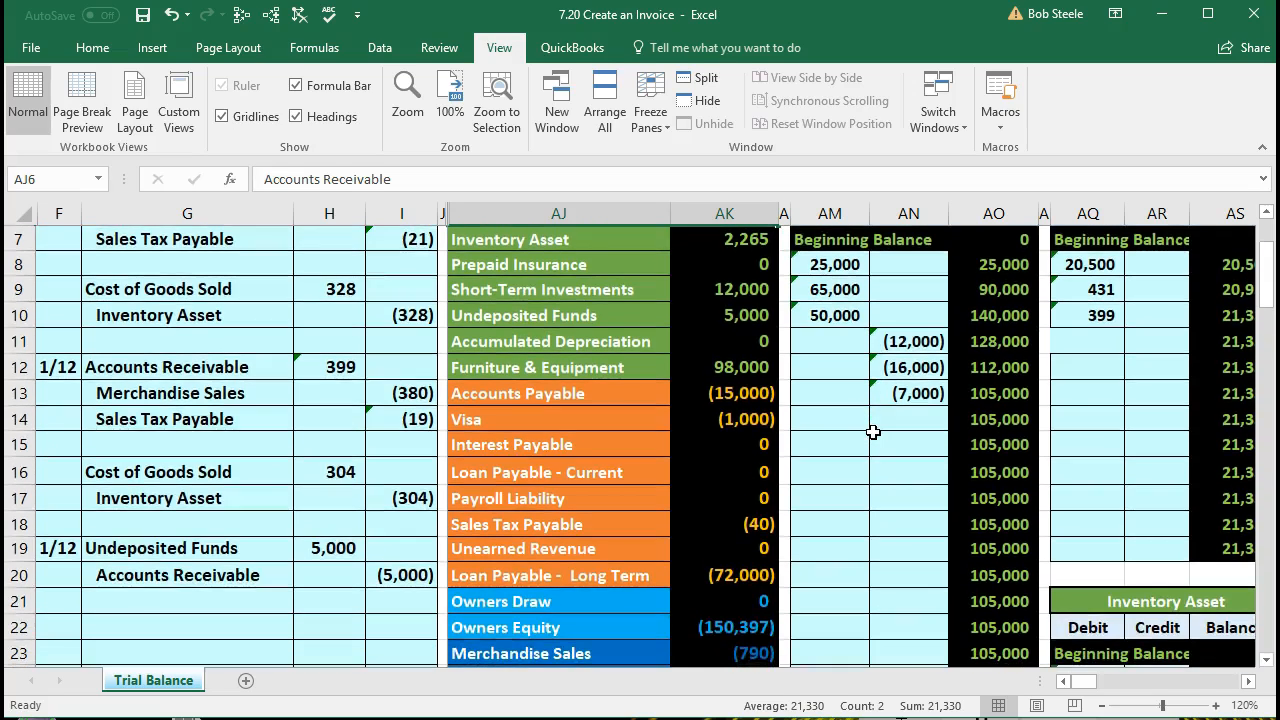
pyautogui.scroll(1, 873, 432)
pyautogui.click(1155, 428)
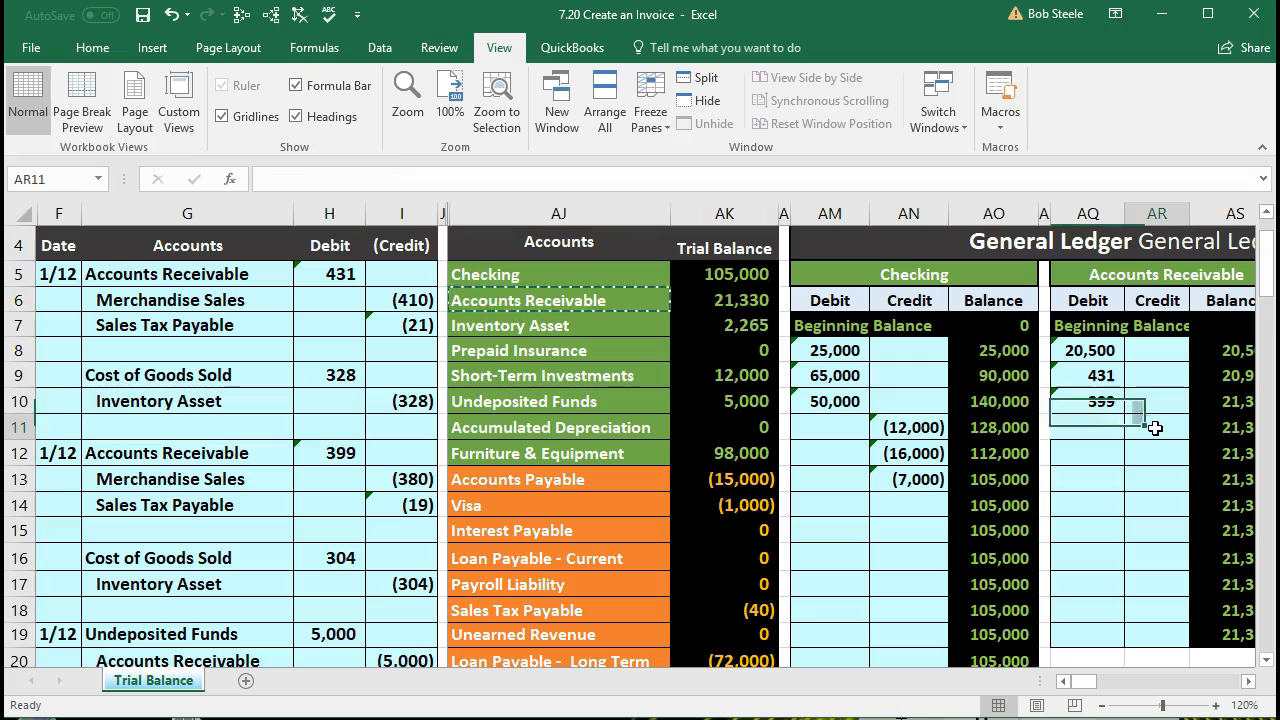
pyautogui.scroll(-1, 1155, 428)
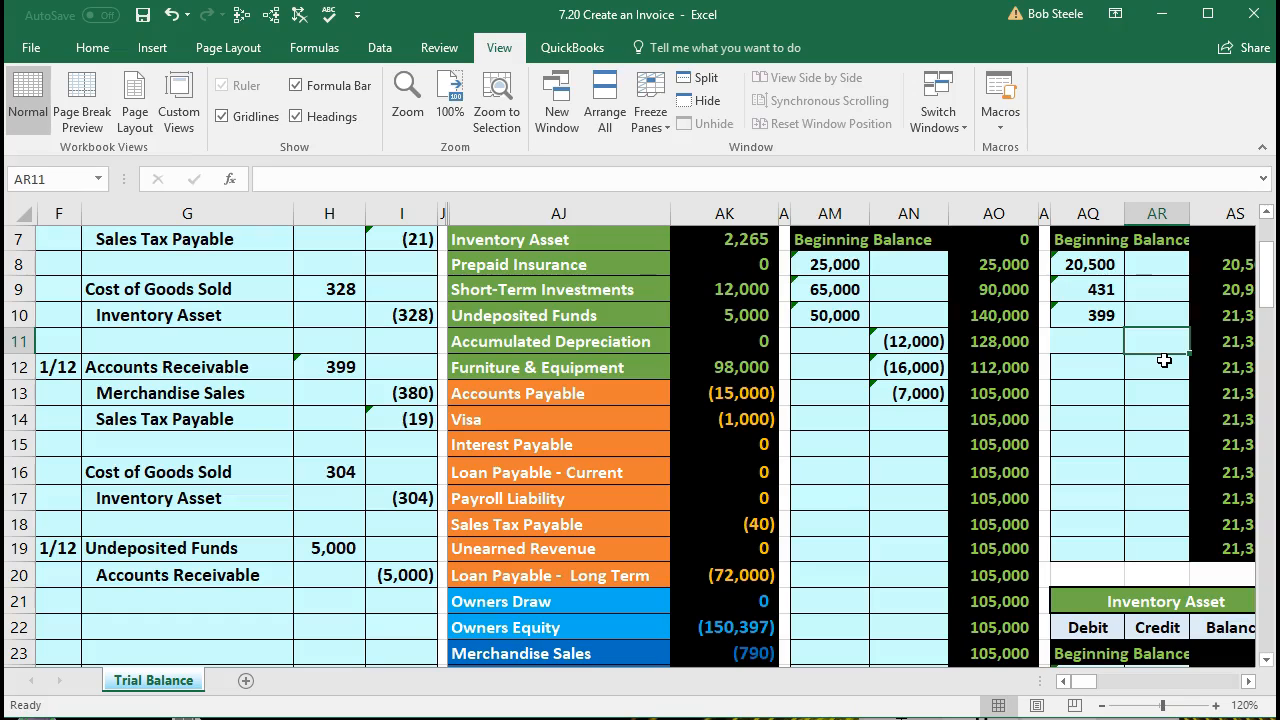
pyautogui.write('=')
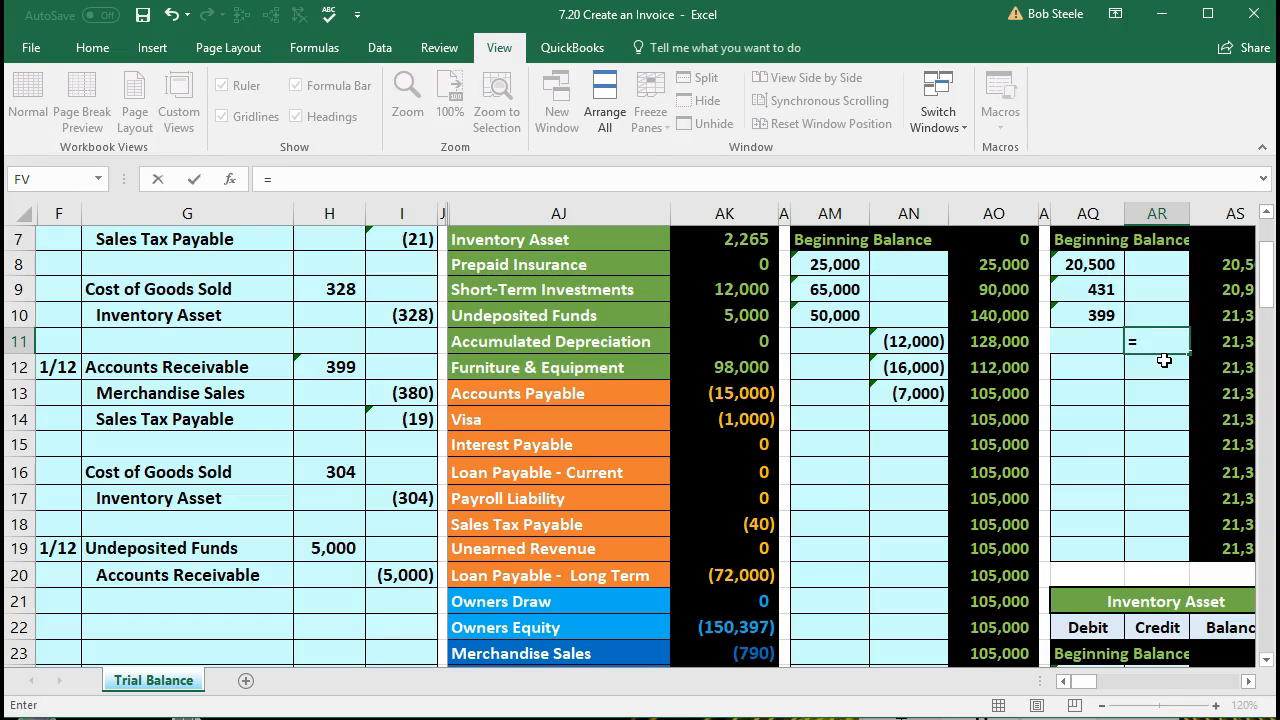
pyautogui.click(404, 572)
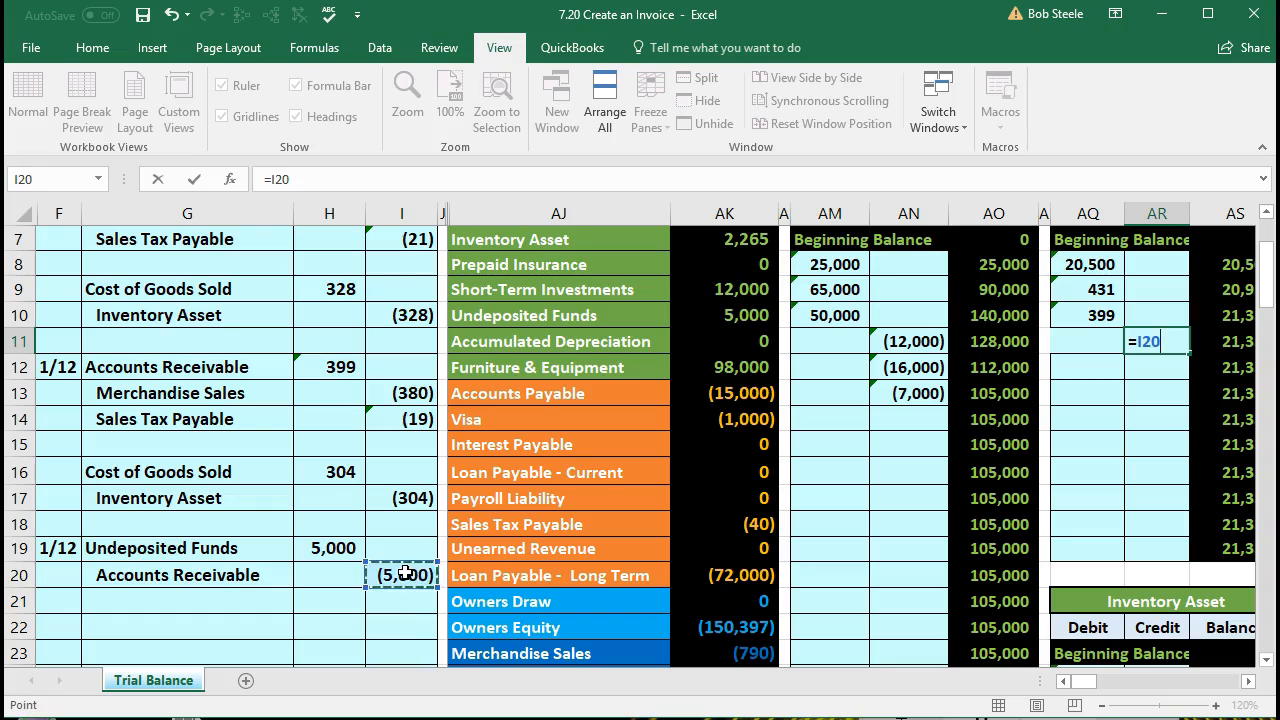
pyautogui.press('Return')
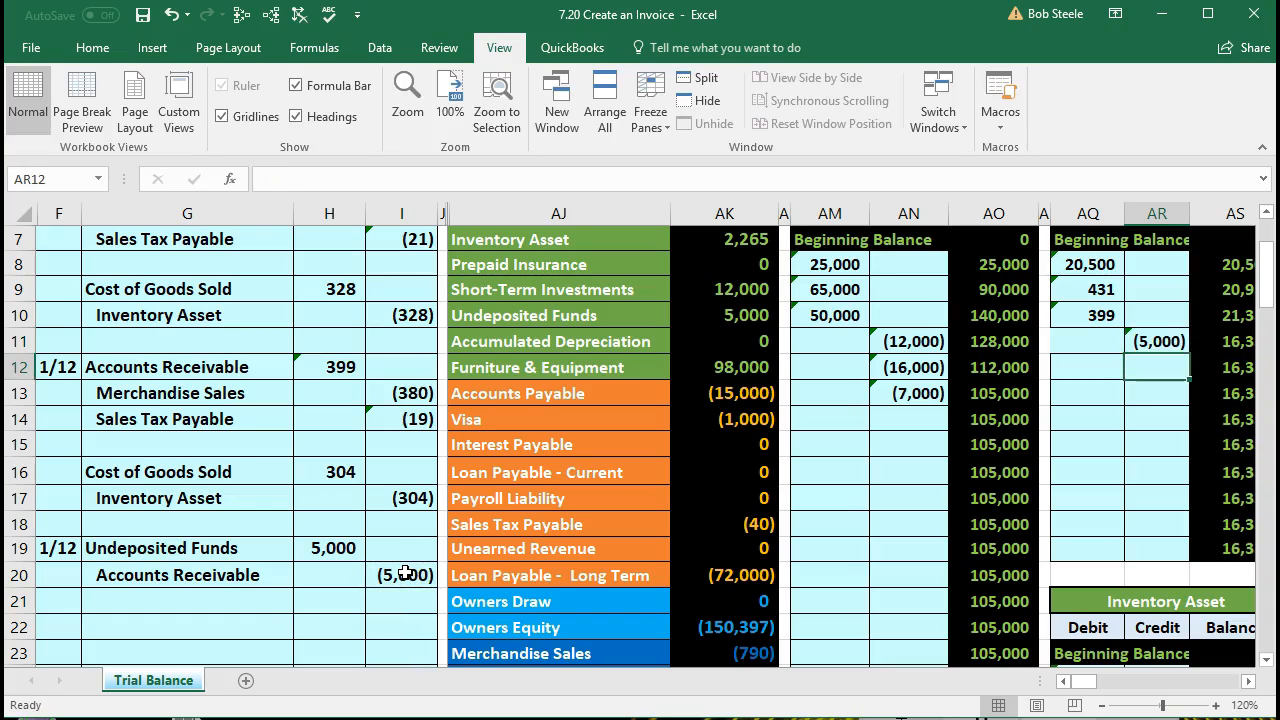
# Step: Check the running balance formulas in cells AS10 and AS11 of the Accounts Receivable ledger
pyautogui.press('Right')
pyautogui.press('Up')
pyautogui.press('Up')
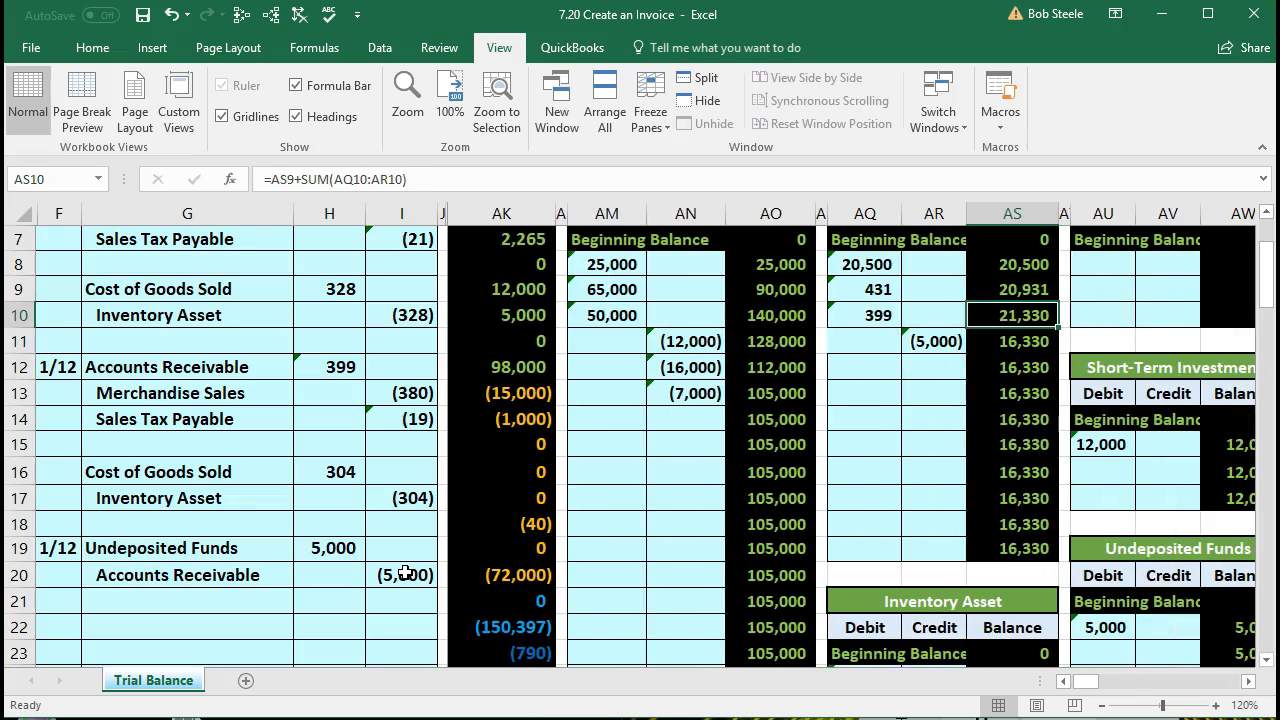
pyautogui.press('Down')
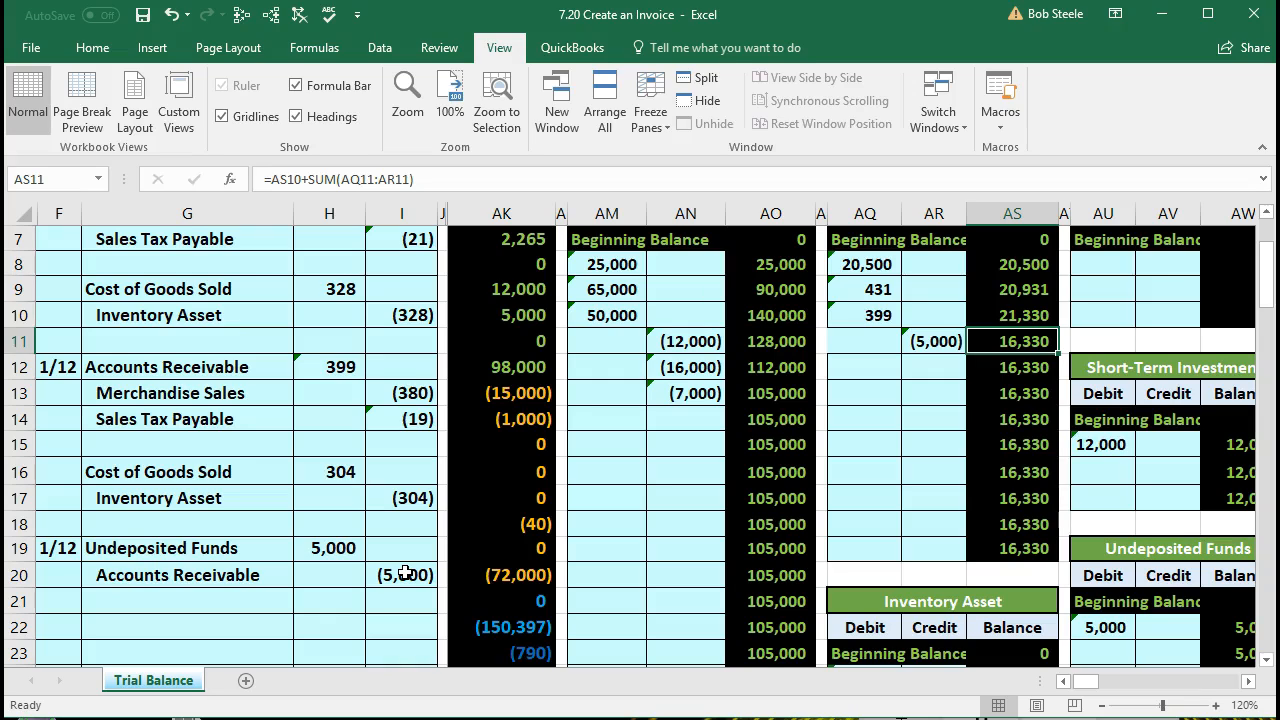
# Step: Return to the trial balance and review the Undeposited Funds amount in cell AK10
pyautogui.press('Left')
pyautogui.press('Left')
pyautogui.press('Left')
pyautogui.press('Left')
pyautogui.press('Left')
pyautogui.press('Left')
pyautogui.press('Left')
pyautogui.press('Left')
pyautogui.press('Left')
pyautogui.press('Left')
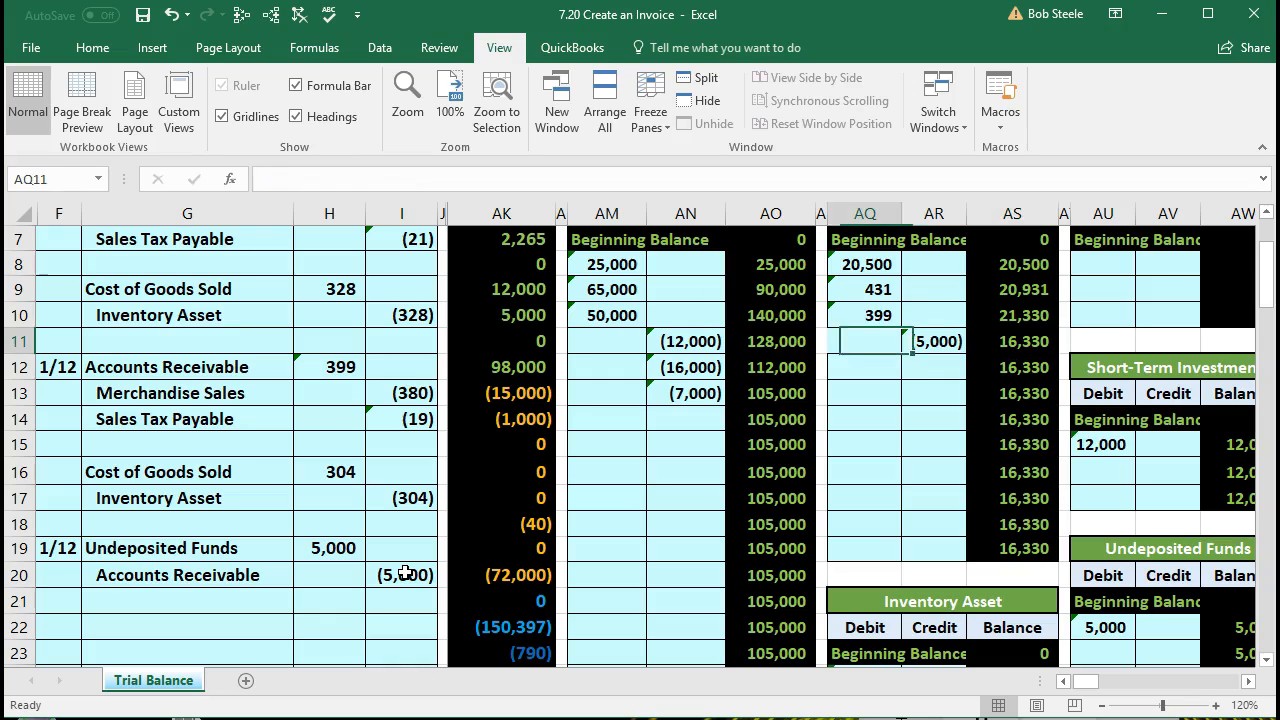
pyautogui.press('Right')
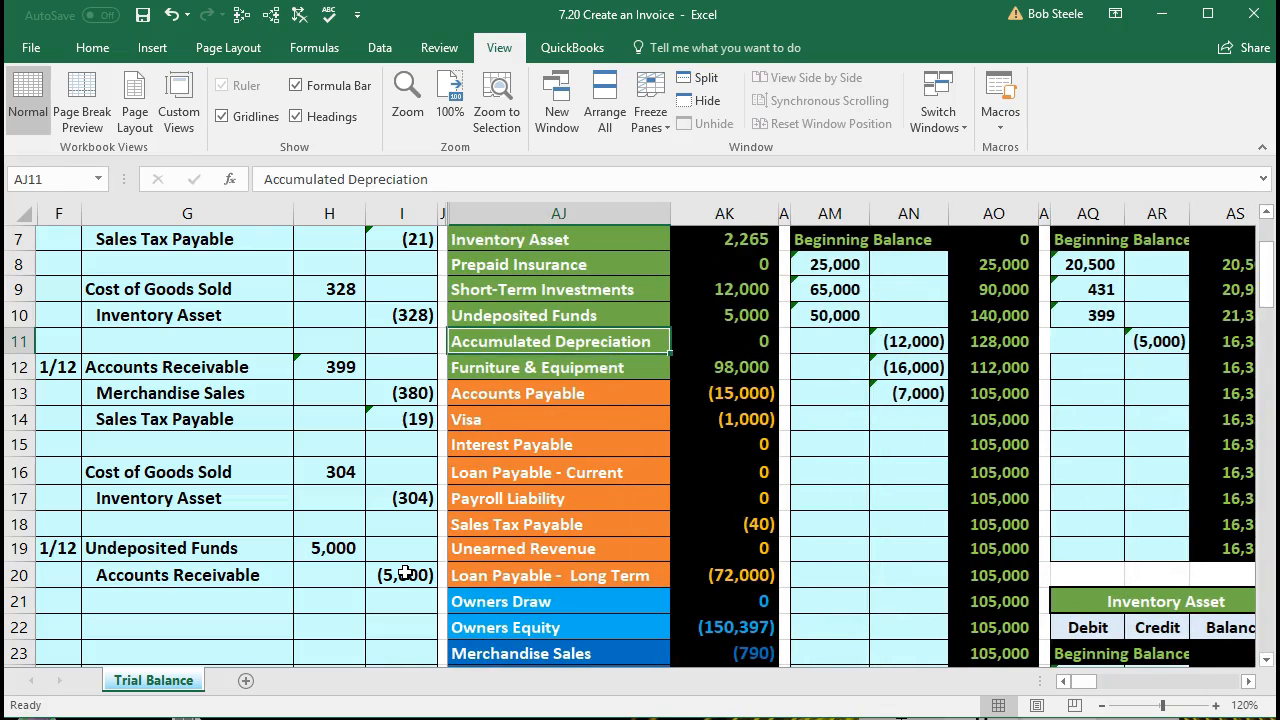
pyautogui.press('Right')
pyautogui.press('Up')
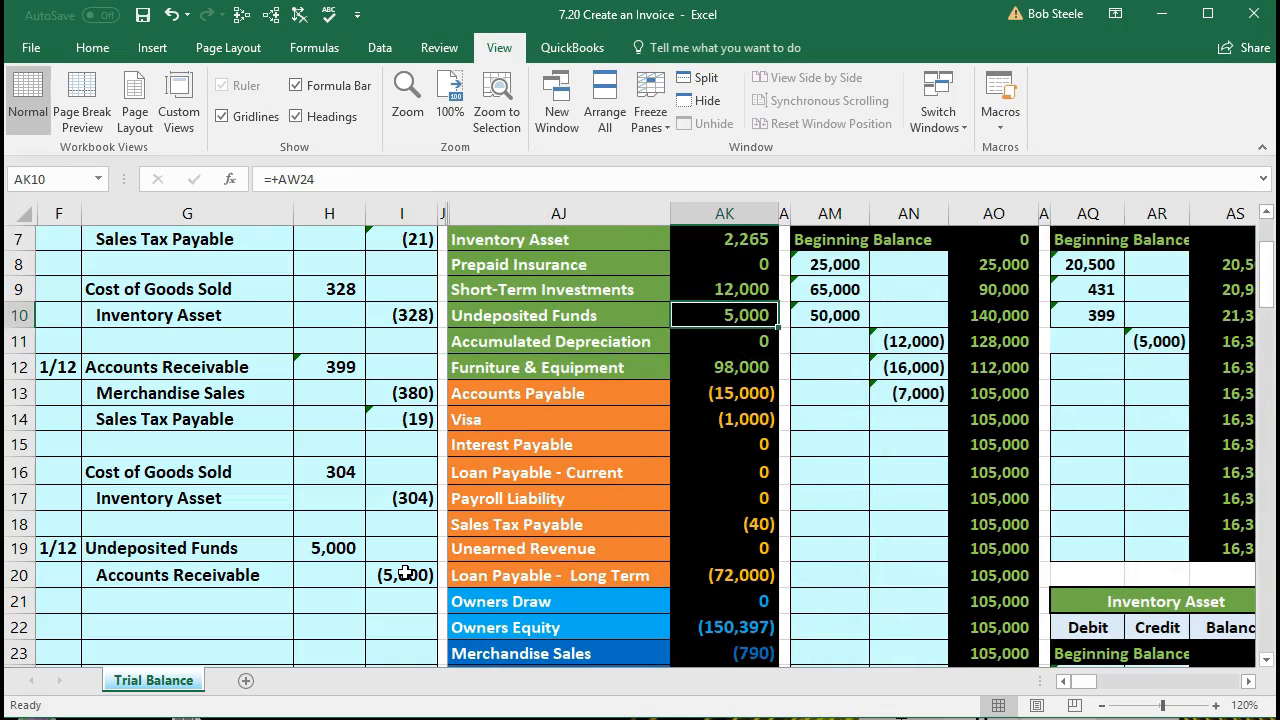
# Step: Examine the Accounts Receivable row of the trial balance and its ledger link in cell AK6
pyautogui.press('Up')
pyautogui.press('Up')
pyautogui.press('Up')
pyautogui.press('Up')
pyautogui.press('Up')
pyautogui.press('Up')
pyautogui.press('Up')
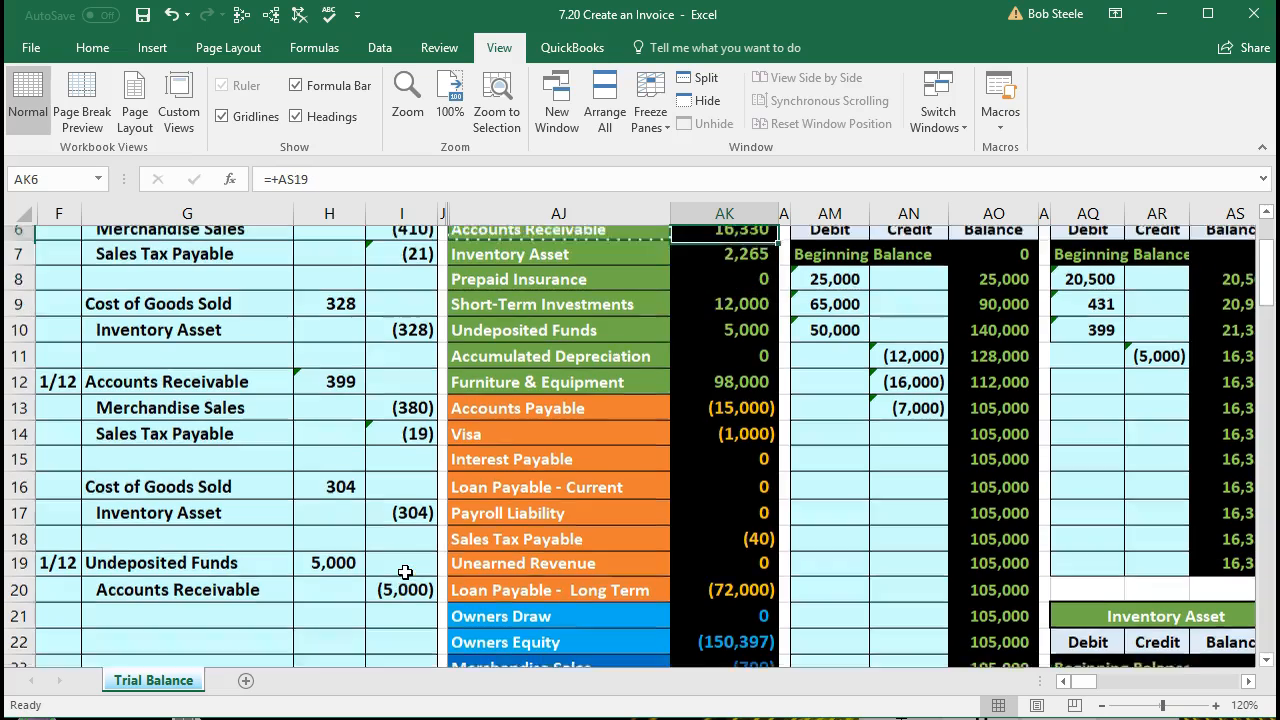
pyautogui.press('Down')
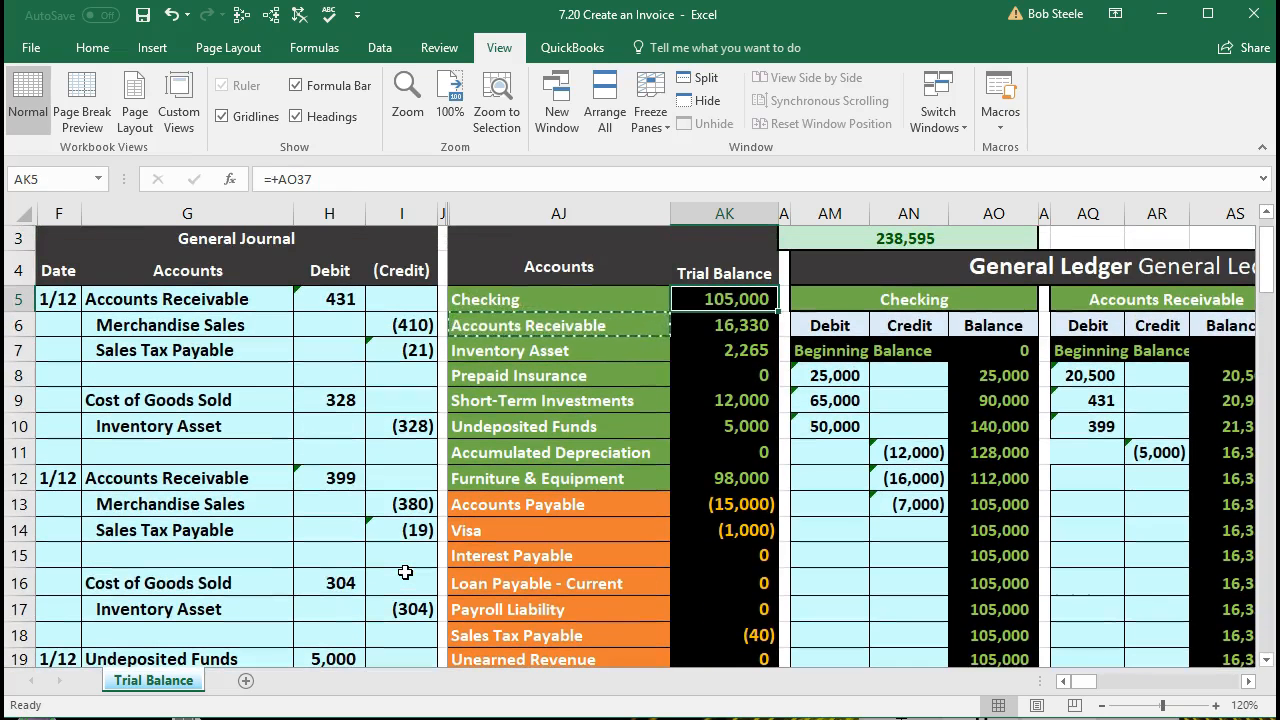
pyautogui.press('Down')
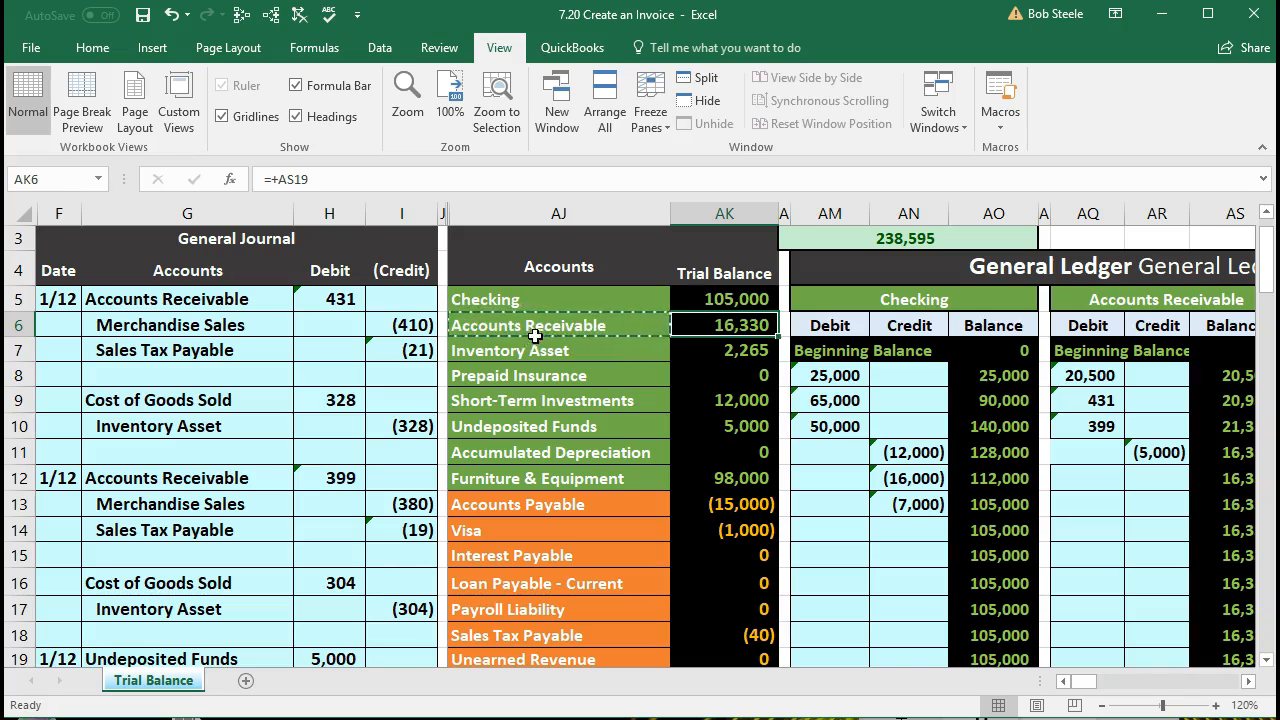
pyautogui.moveTo(540, 325); pyautogui.dragTo(710, 330)
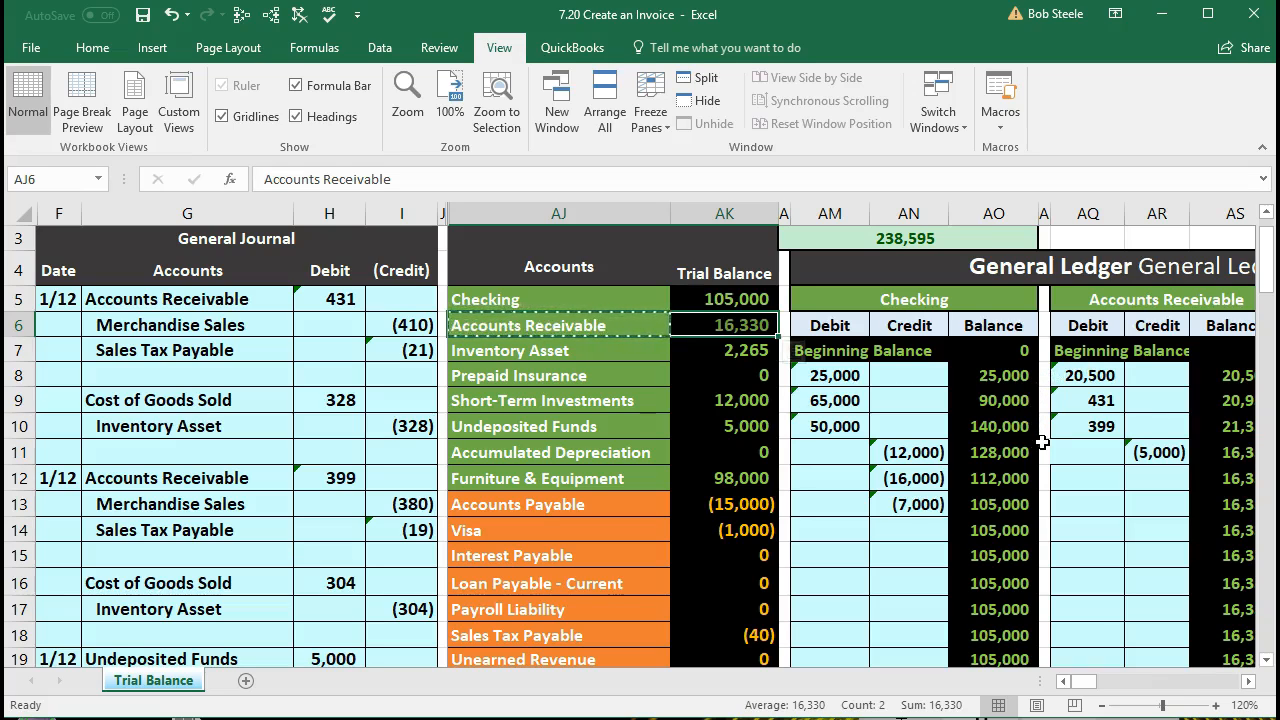
pyautogui.click(708, 335)
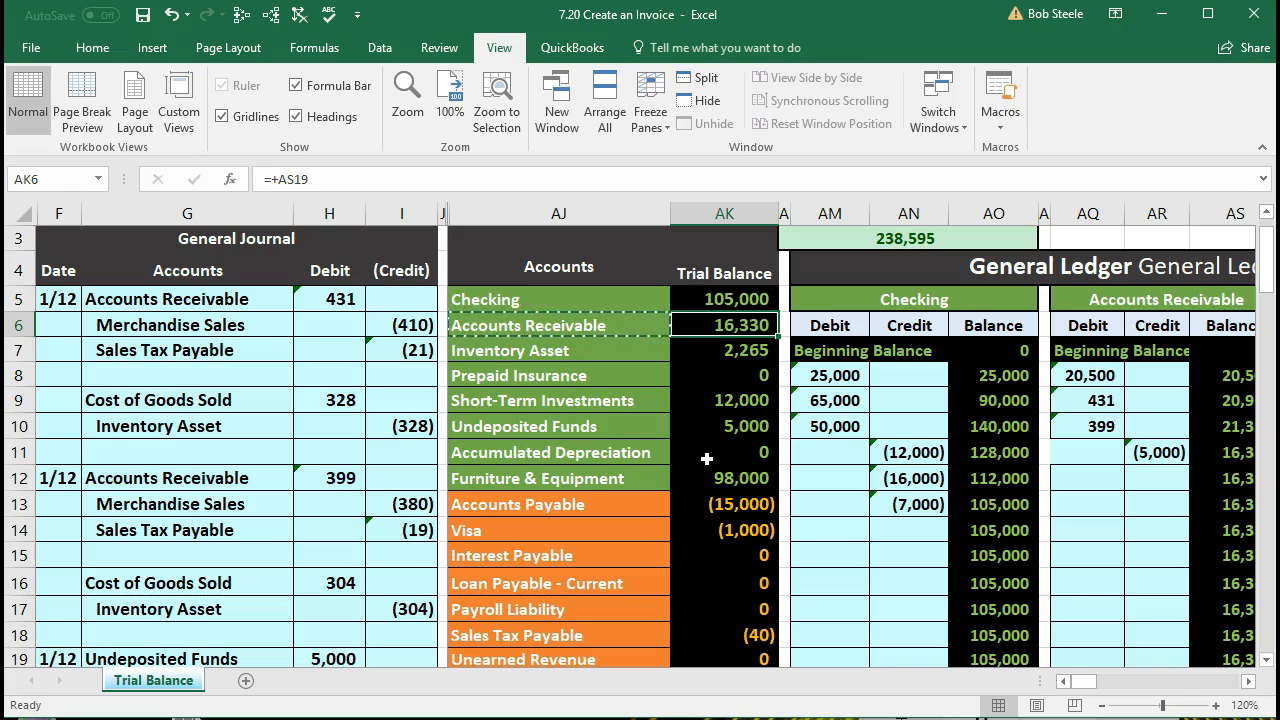
# Step: Post the payment to the Anderson Guitars subsidiary ledger with the formula =I20 in credit cell CS8, and check its balance formula in CT8
pyautogui.press('Right')
pyautogui.press('Right')
pyautogui.press('Right')
pyautogui.press('Right')
pyautogui.press('Right')
pyautogui.press('Right')
pyautogui.press('Right')
pyautogui.press('Right')
pyautogui.press('Right')
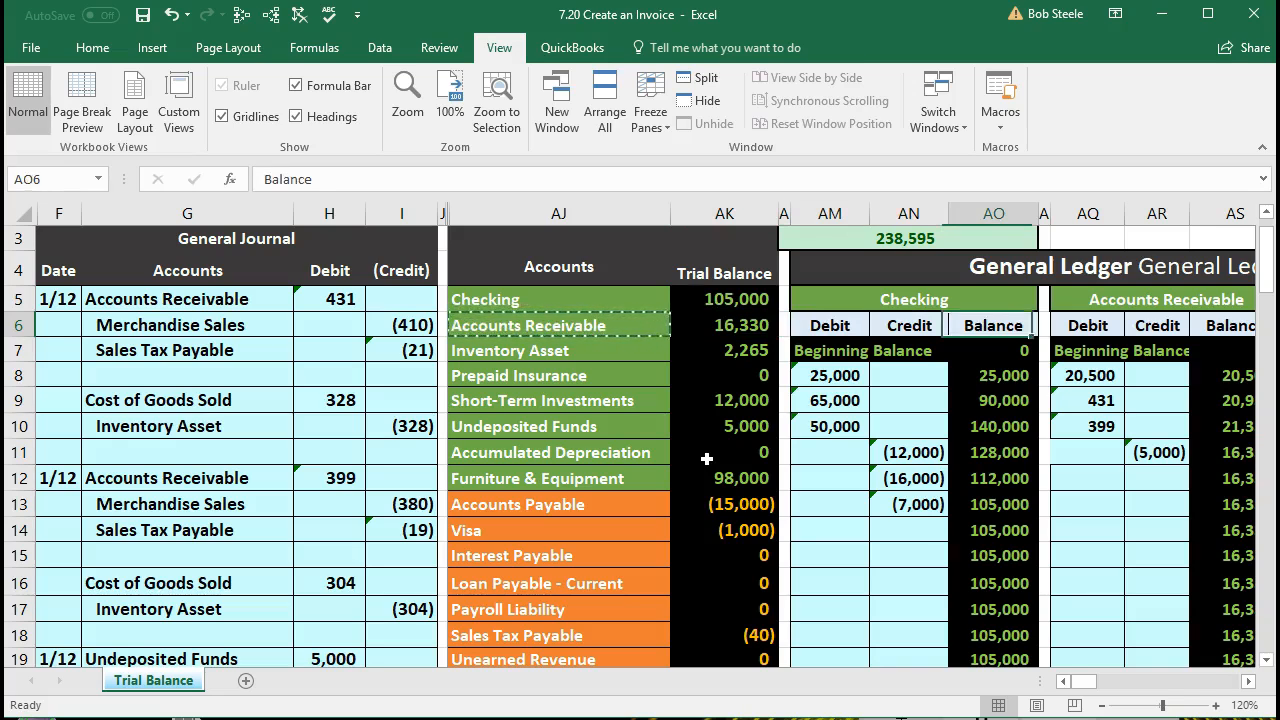
pyautogui.press('Right')
pyautogui.press('Right')
pyautogui.press('Right')
pyautogui.press('Right')
pyautogui.press('Right')
pyautogui.press('Right')
pyautogui.press('Right')
pyautogui.press('Right')
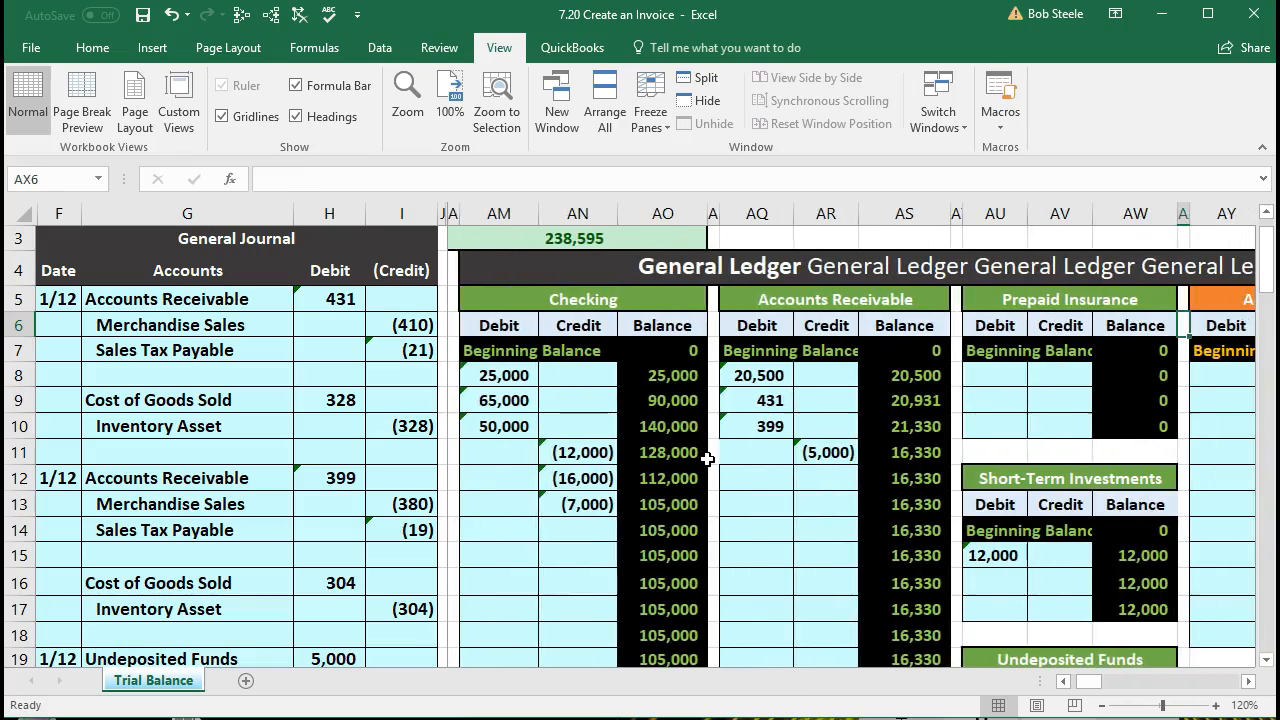
pyautogui.press('Right')
pyautogui.press('Right')
pyautogui.press('Right')
pyautogui.press('Right')
pyautogui.press('Right')
pyautogui.press('Right')
pyautogui.press('Right')
pyautogui.press('Right')
pyautogui.press('Right')
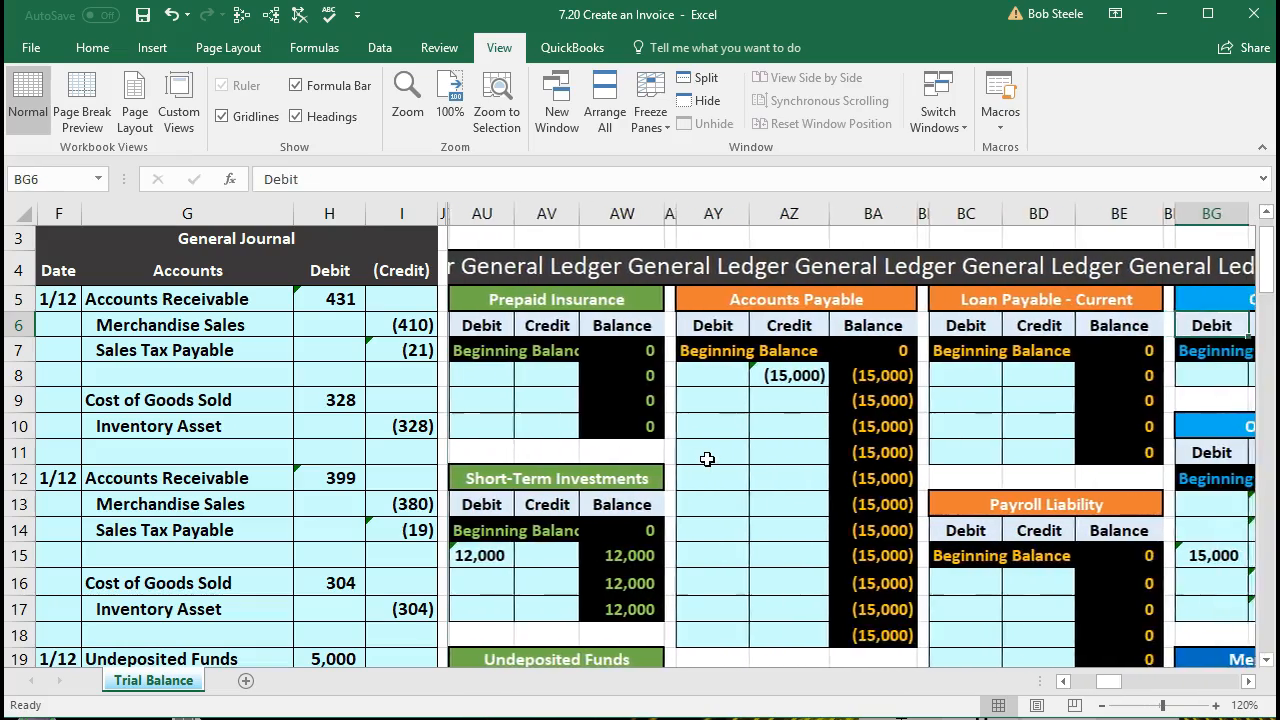
pyautogui.press('Right')
pyautogui.press('Right')
pyautogui.press('Right')
pyautogui.press('Right')
pyautogui.press('Right')
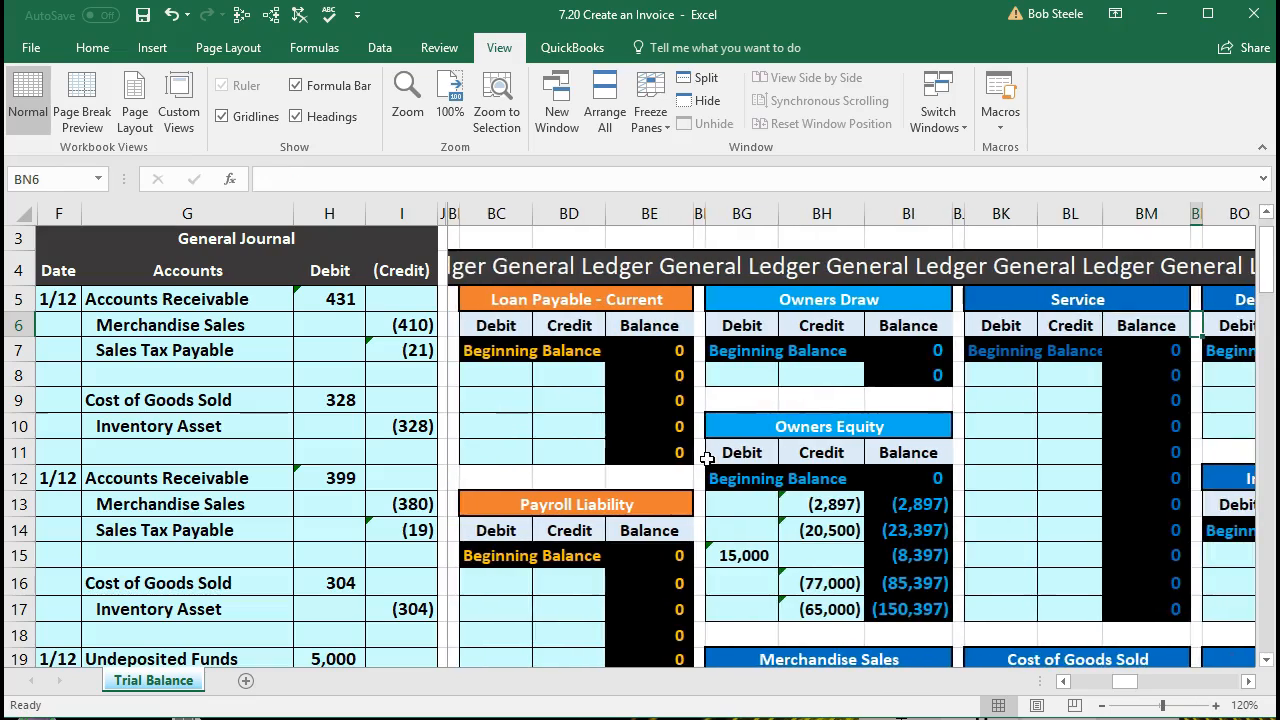
pyautogui.press('Right')
pyautogui.press('Right')
pyautogui.press('Right')
pyautogui.press('Right')
pyautogui.press('Right')
pyautogui.press('Right')
pyautogui.press('Right')
pyautogui.press('Right')
pyautogui.press('Right')
pyautogui.press('Right')
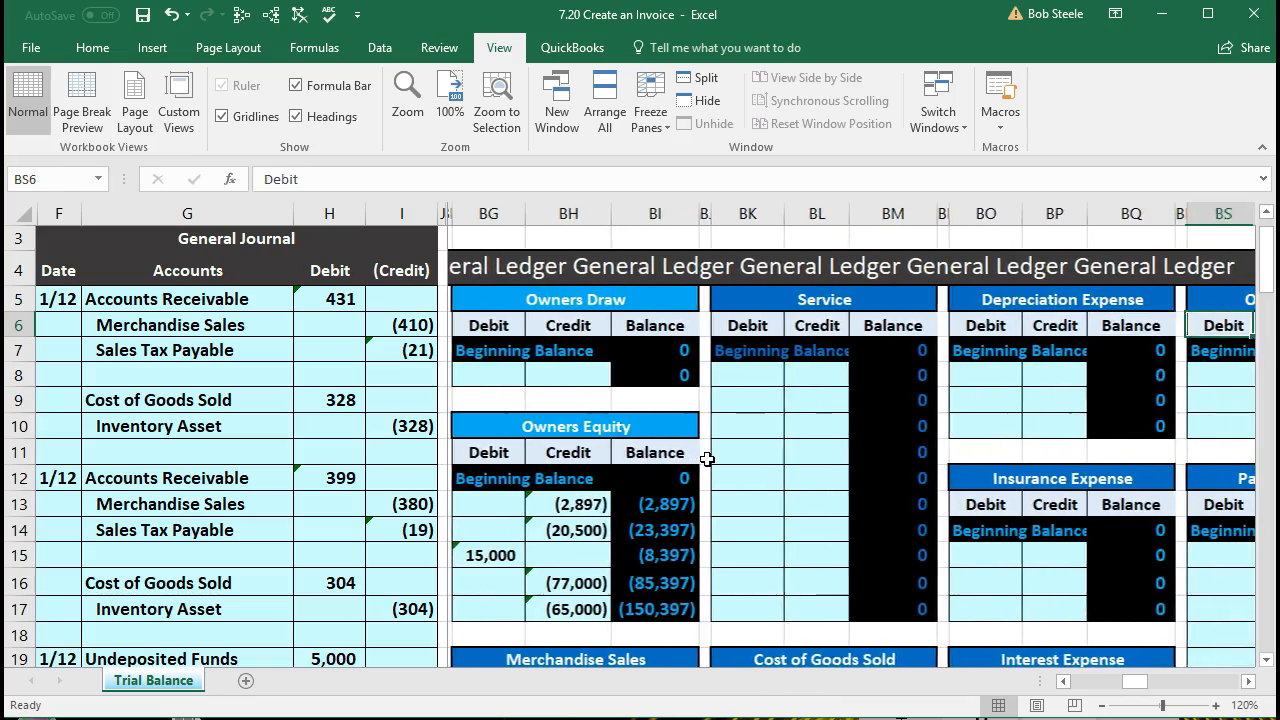
pyautogui.press('Right')
pyautogui.press('Right')
pyautogui.press('Right')
pyautogui.press('Right')
pyautogui.press('Right')
pyautogui.press('Right')
pyautogui.press('Right')
pyautogui.press('Right')
pyautogui.press('Right')
pyautogui.press('Right')
pyautogui.press('Right')
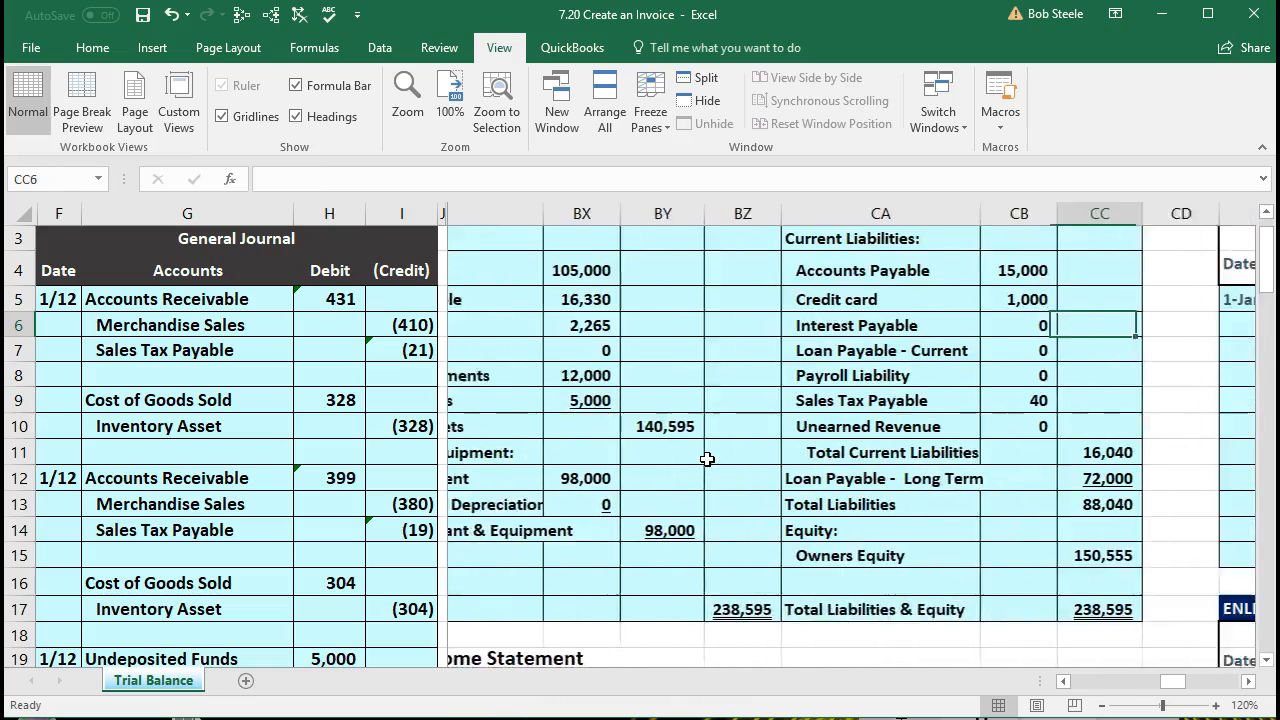
pyautogui.press('Right')
pyautogui.press('Right')
pyautogui.press('Right')
pyautogui.press('Right')
pyautogui.press('Right')
pyautogui.press('Right')
pyautogui.press('Right')
pyautogui.press('Right')
pyautogui.press('Right')
pyautogui.press('Right')
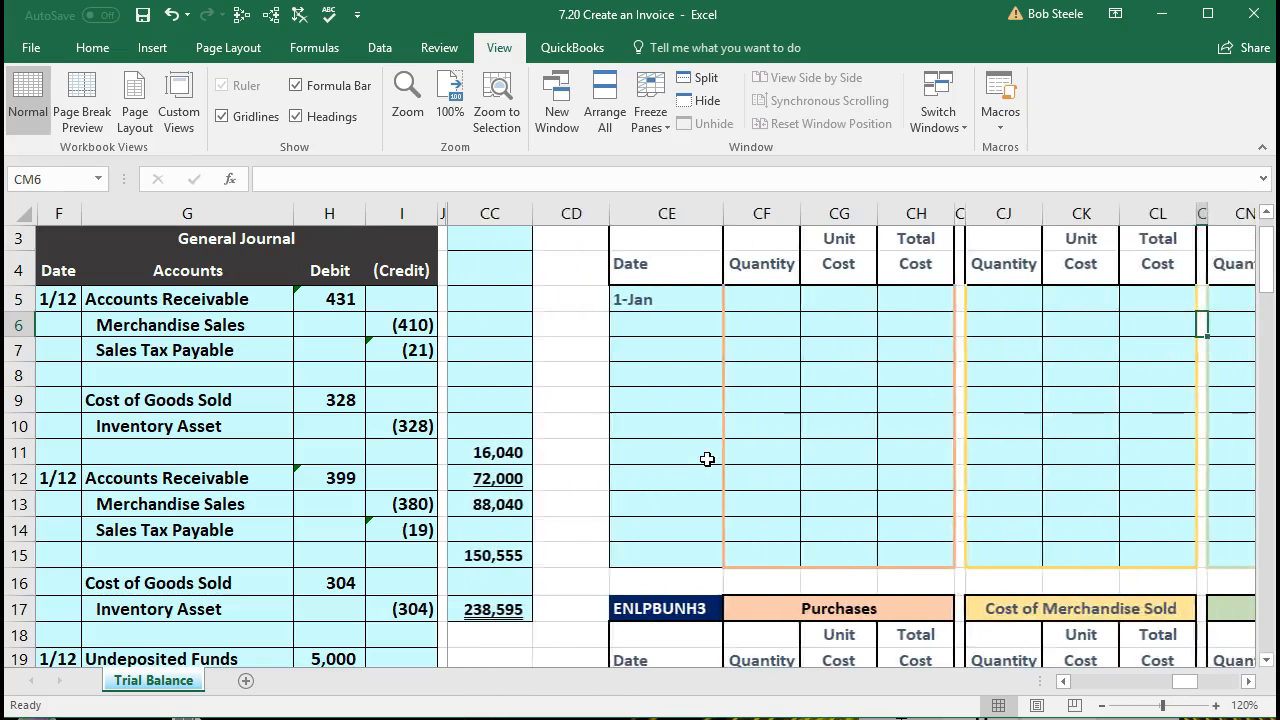
pyautogui.press('Right')
pyautogui.press('Right')
pyautogui.press('Right')
pyautogui.press('Right')
pyautogui.press('Right')
pyautogui.press('Right')
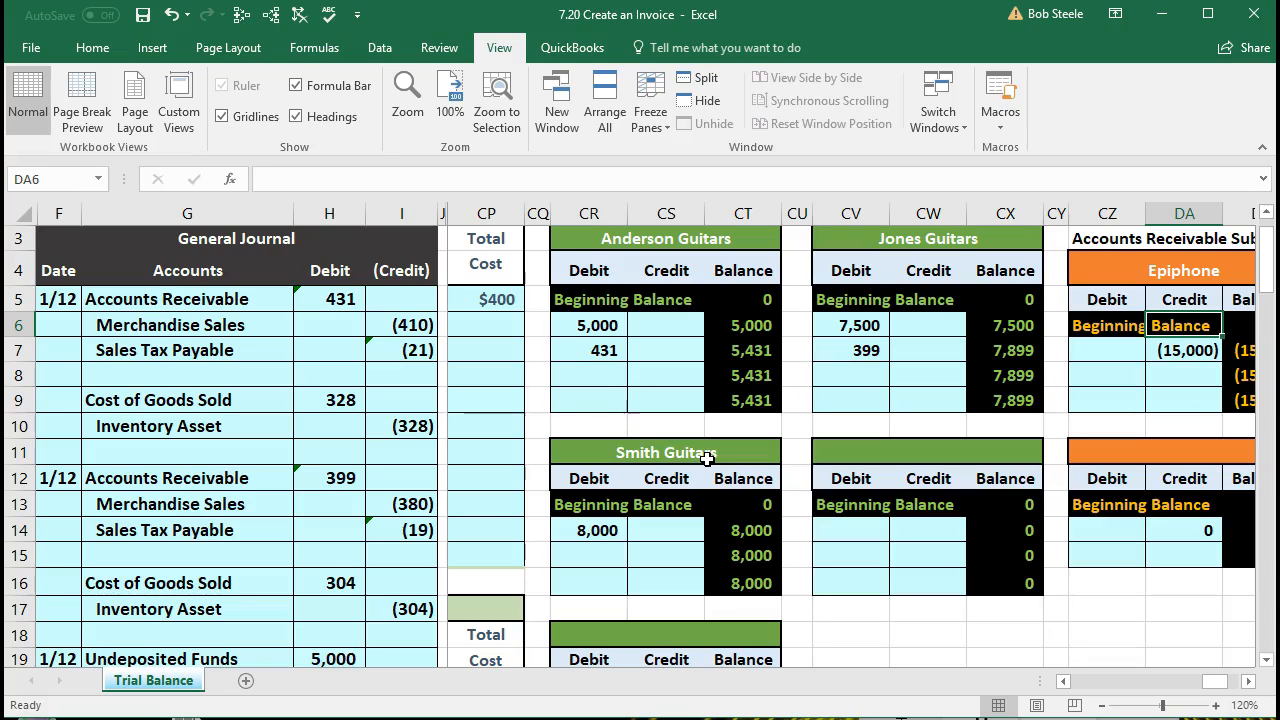
pyautogui.click(663, 374)
pyautogui.scroll(-2, 660, 372)
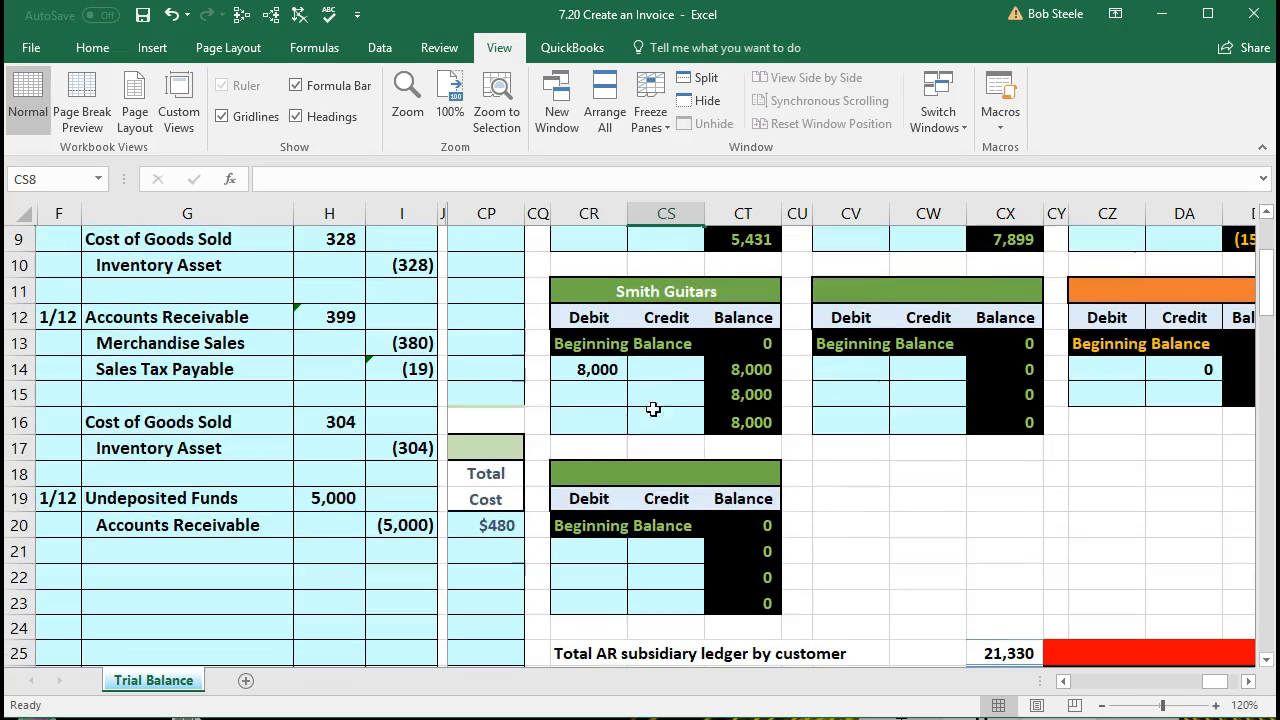
pyautogui.scroll(2, 623, 429)
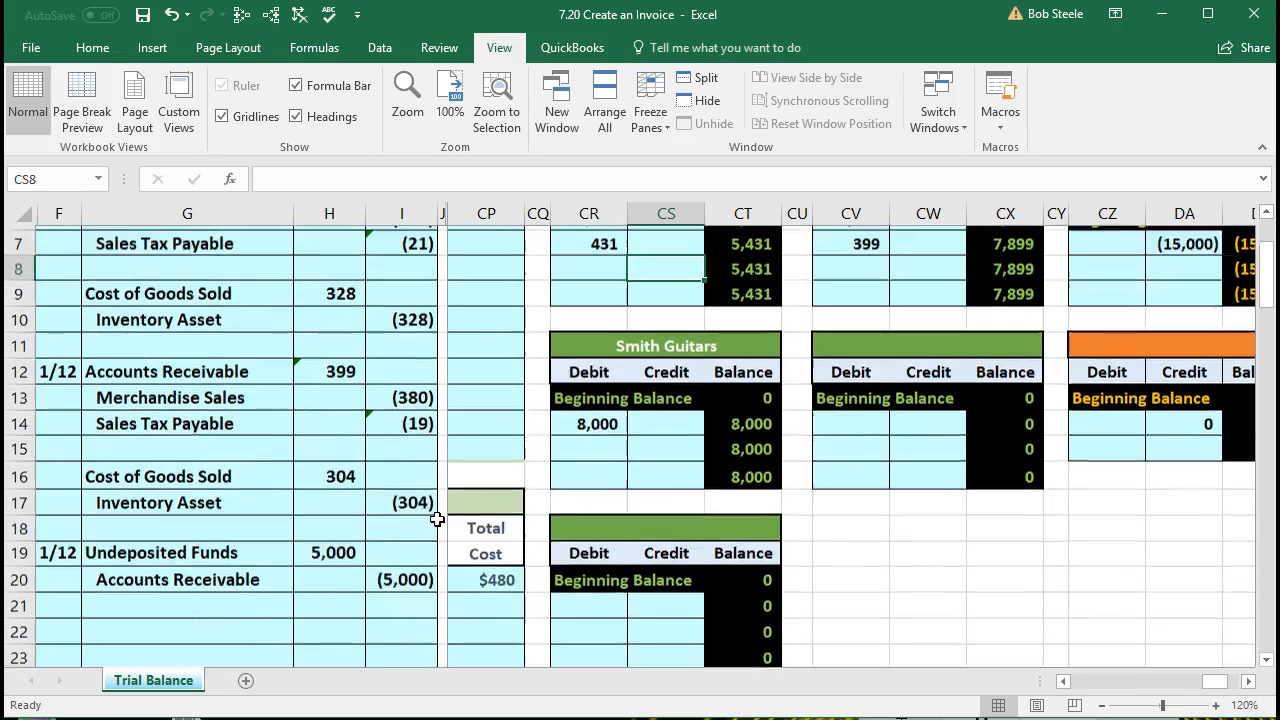
pyautogui.scroll(-1, 655, 373)
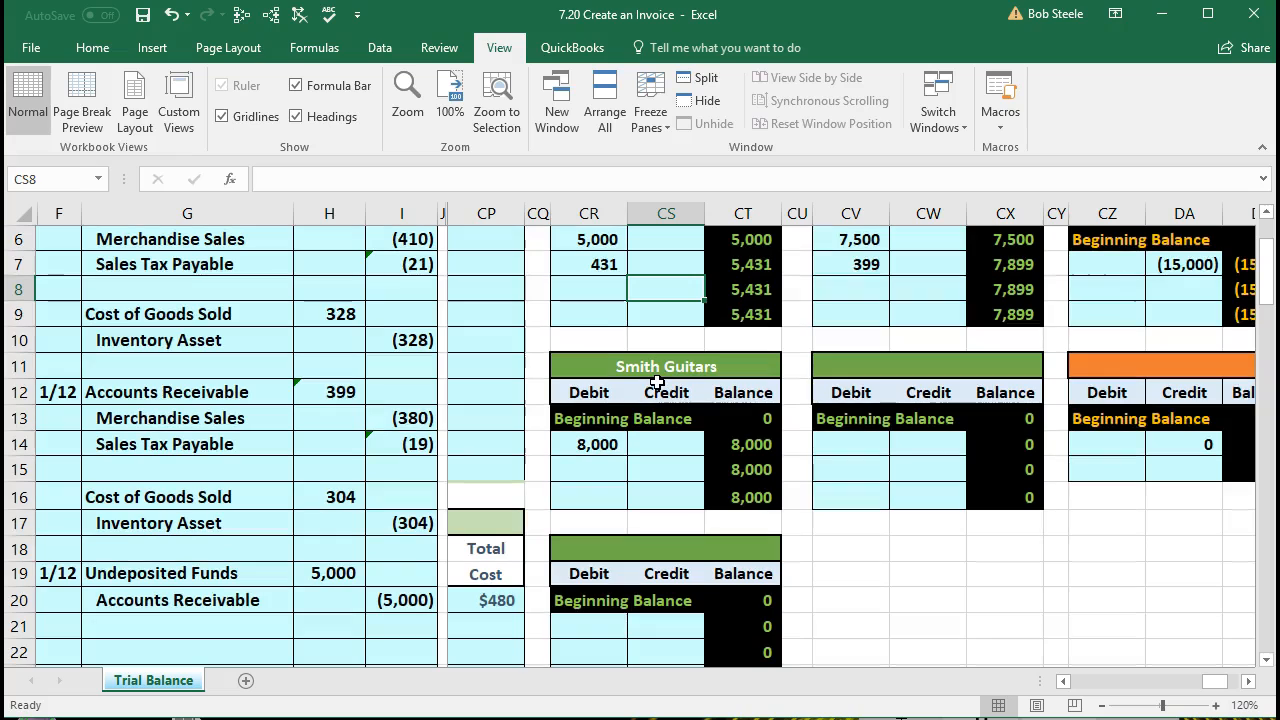
pyautogui.write('=')
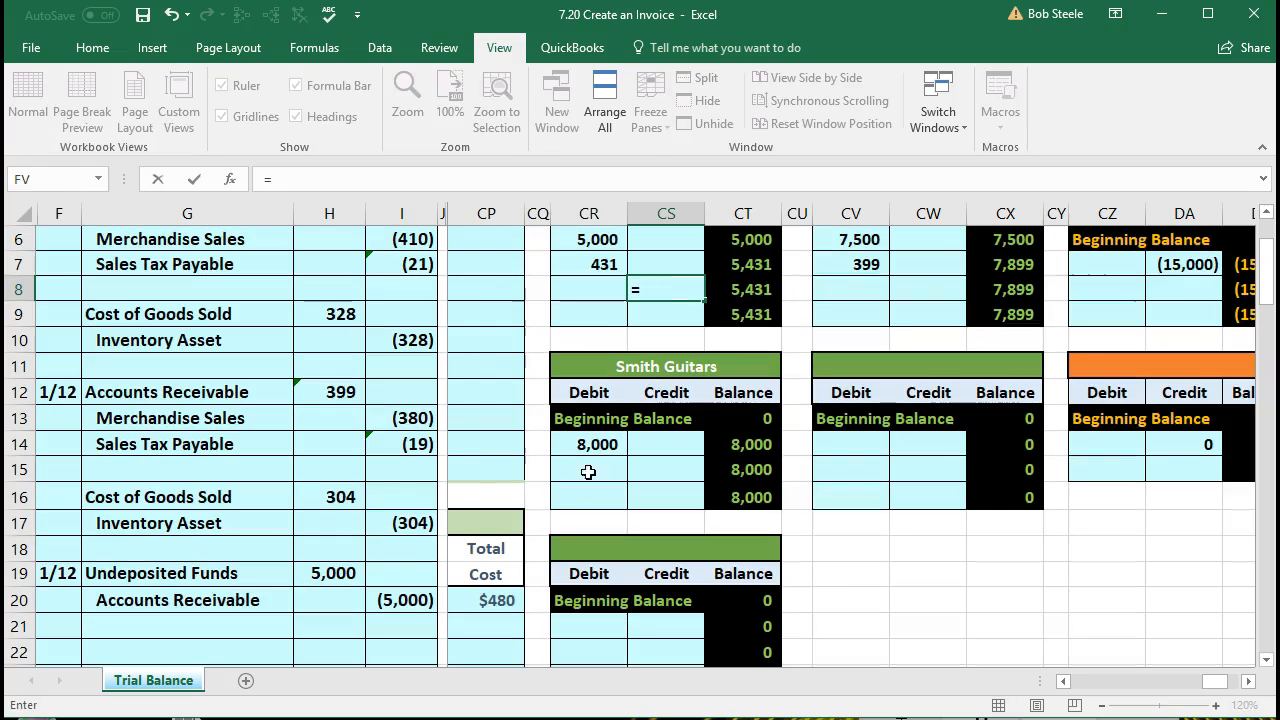
pyautogui.click(416, 596)
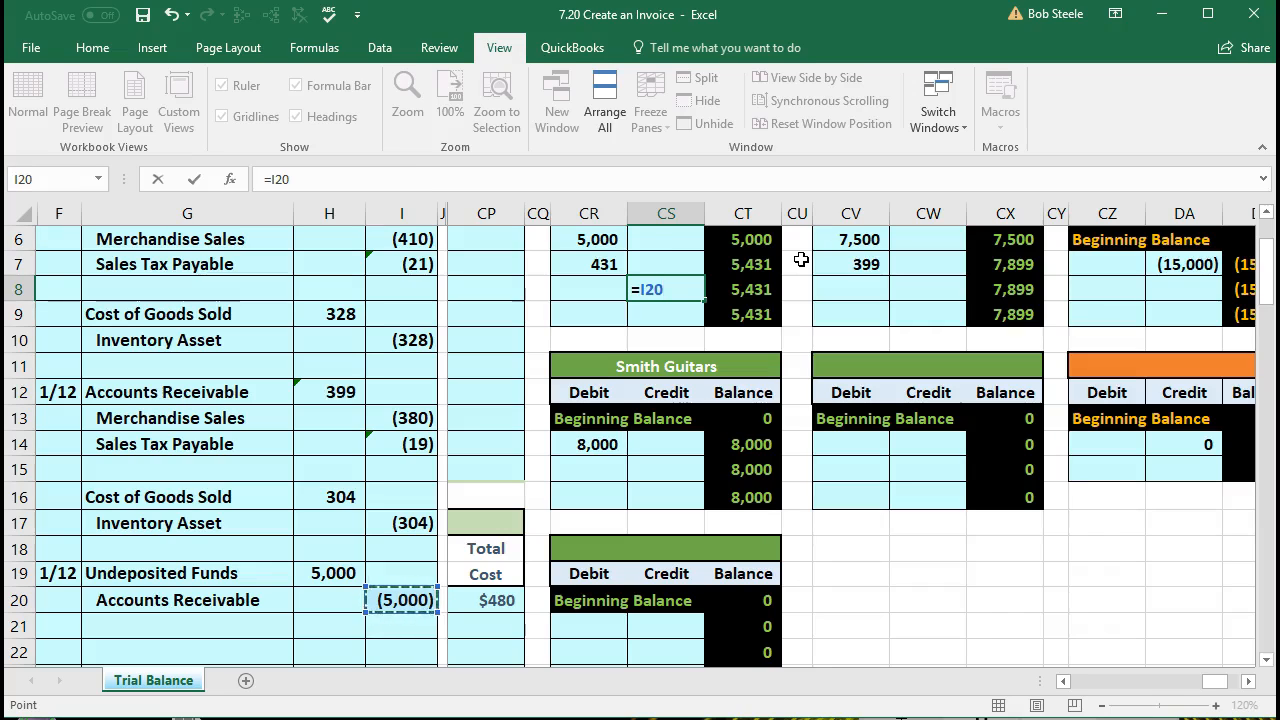
pyautogui.press('Return')
pyautogui.click(763, 292)
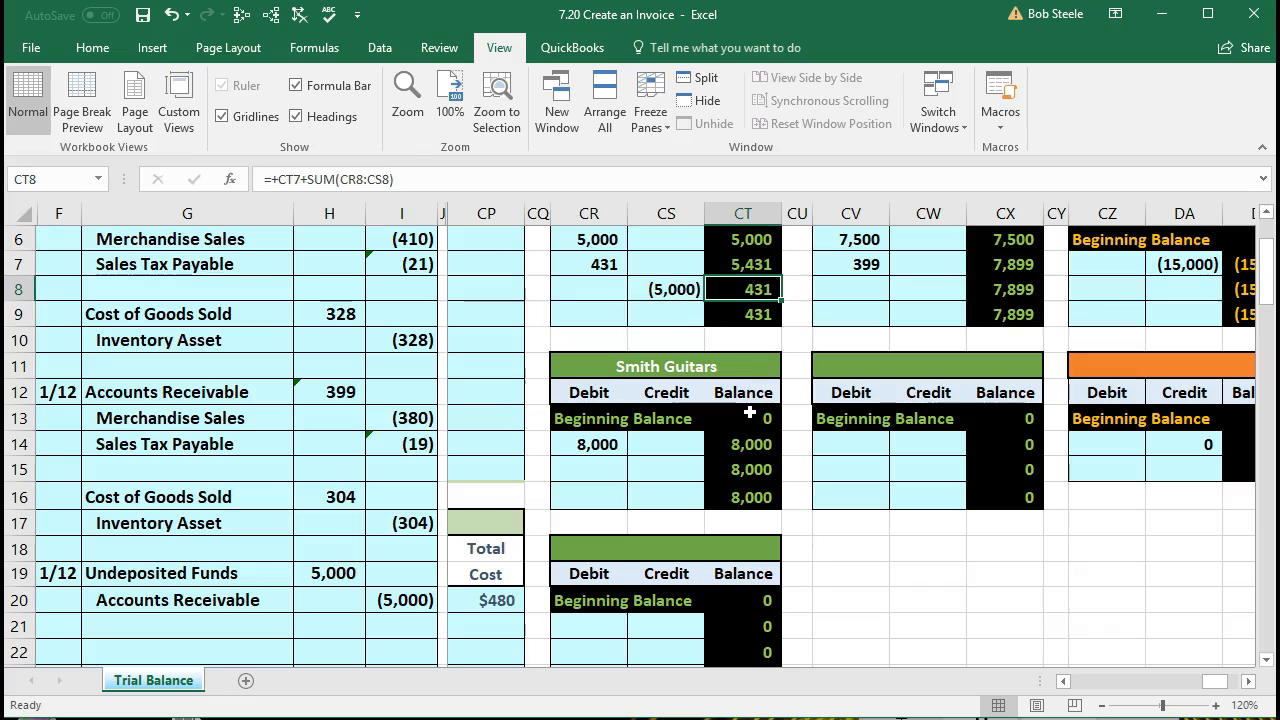
# Step: Inspect the formula in CX25 that totals the Accounts Receivable subsidiary ledger by customer, along with the customer balances it references
pyautogui.scroll(2, 750, 412)
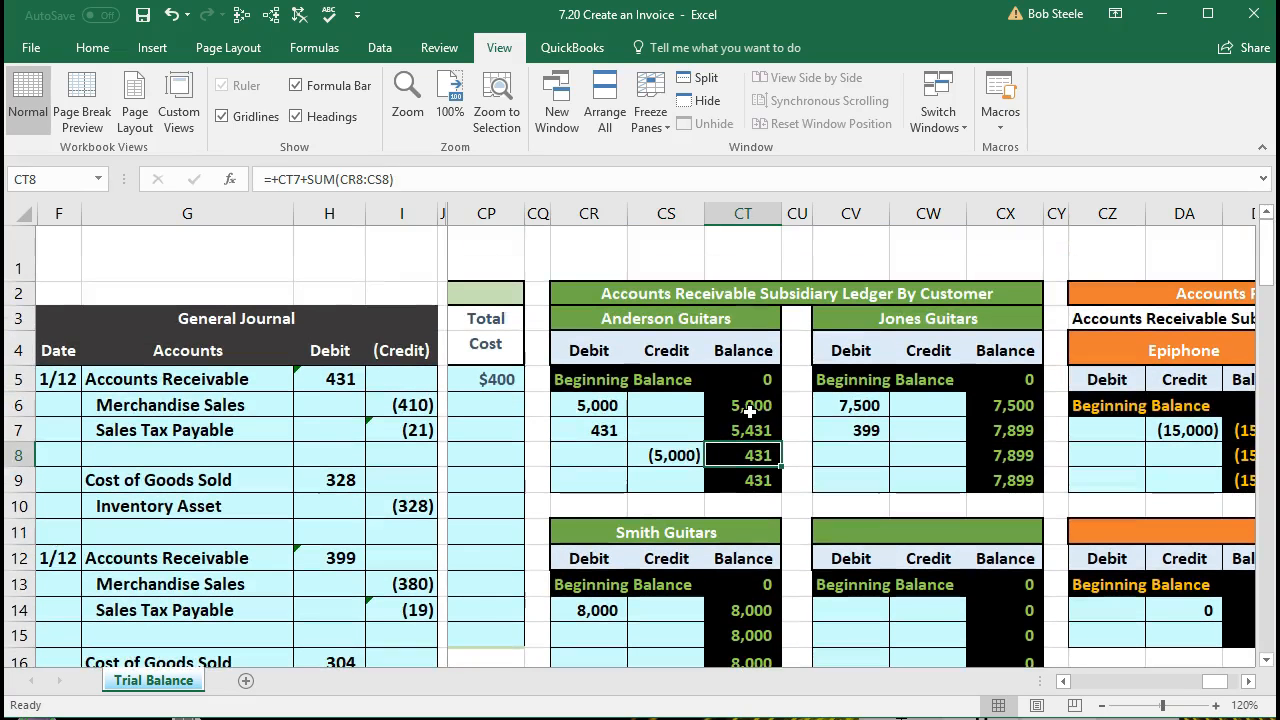
pyautogui.scroll(-4, 912, 433)
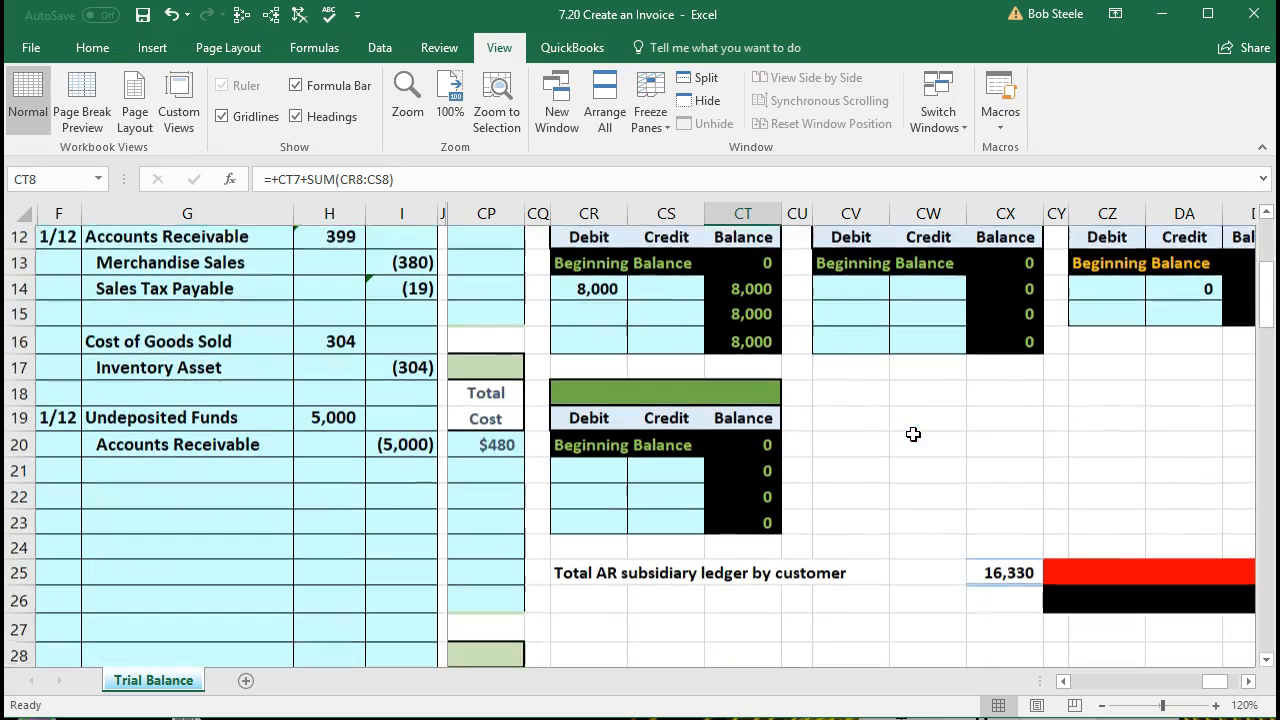
pyautogui.click(1006, 550)
pyautogui.doubleClick(1006, 550)
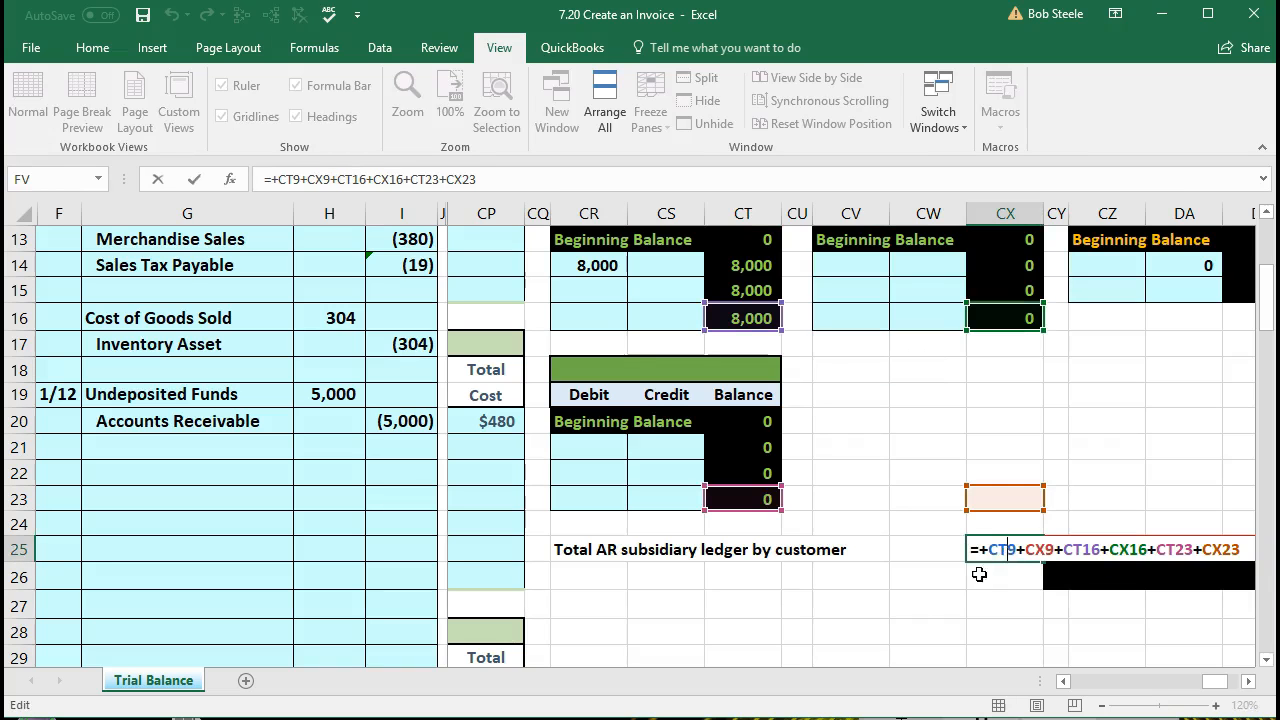
pyautogui.scroll(2, 931, 601)
pyautogui.scroll(2, 931, 601)
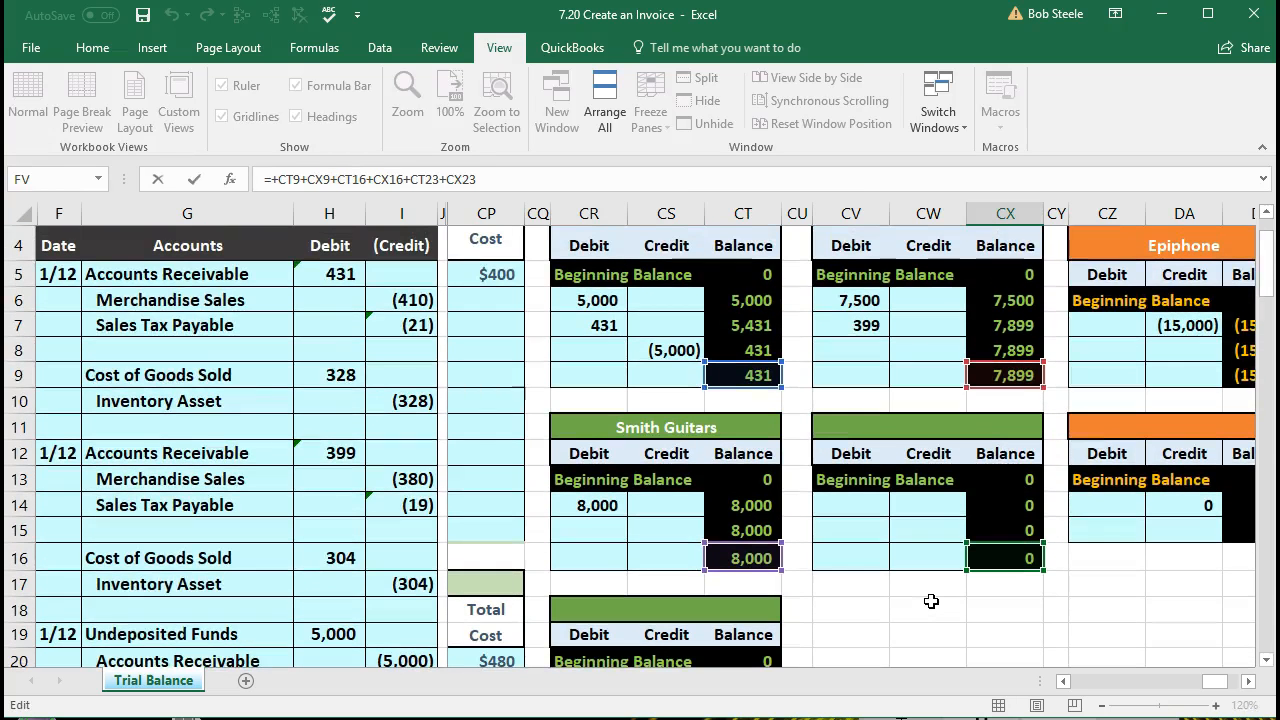
pyautogui.press('Escape')
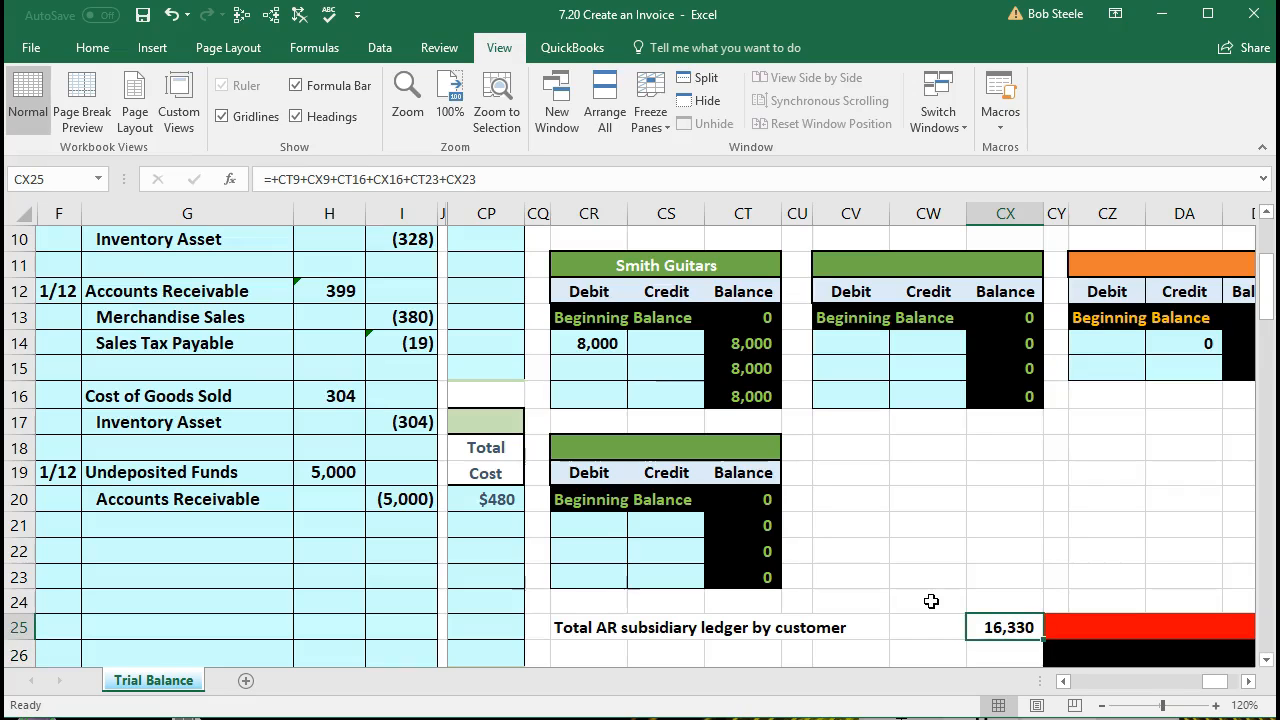
# Step: Return to the general ledger's Accounts Receivable account and check its ending balance in AS19 against the postings in AQ8:AR11
pyautogui.press('Up')
pyautogui.press('Up')
pyautogui.press('Up')
pyautogui.press('Up')
pyautogui.press('Up')
pyautogui.press('Up')
pyautogui.press('Up')
pyautogui.press('Up')
pyautogui.press('Up')
pyautogui.press('Up')
pyautogui.press('Up')
pyautogui.press('Up')
pyautogui.press('Up')
pyautogui.press('Up')
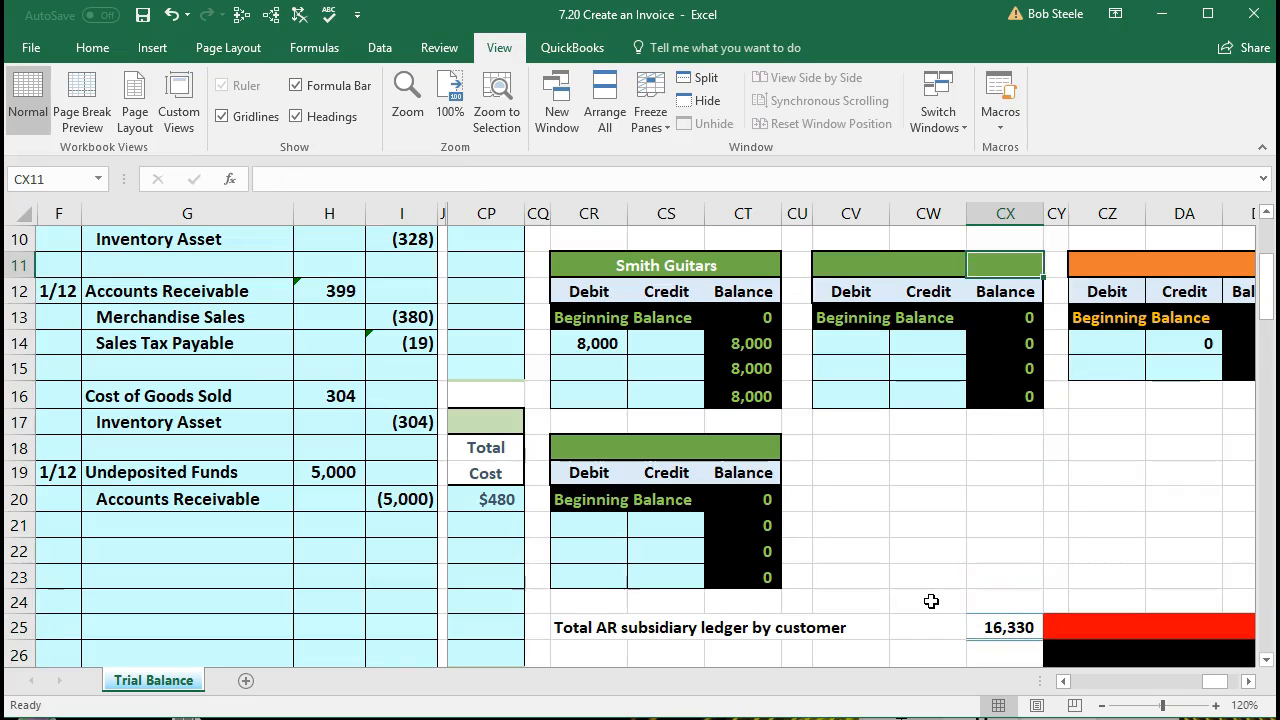
pyautogui.press('Left')
pyautogui.press('Left')
pyautogui.press('Left')
pyautogui.press('Left')
pyautogui.press('Left')
pyautogui.press('Left')
pyautogui.press('Left')
pyautogui.press('Left')
pyautogui.press('Left')
pyautogui.press('Left')
pyautogui.press('Left')
pyautogui.press('Left')
pyautogui.press('Left')
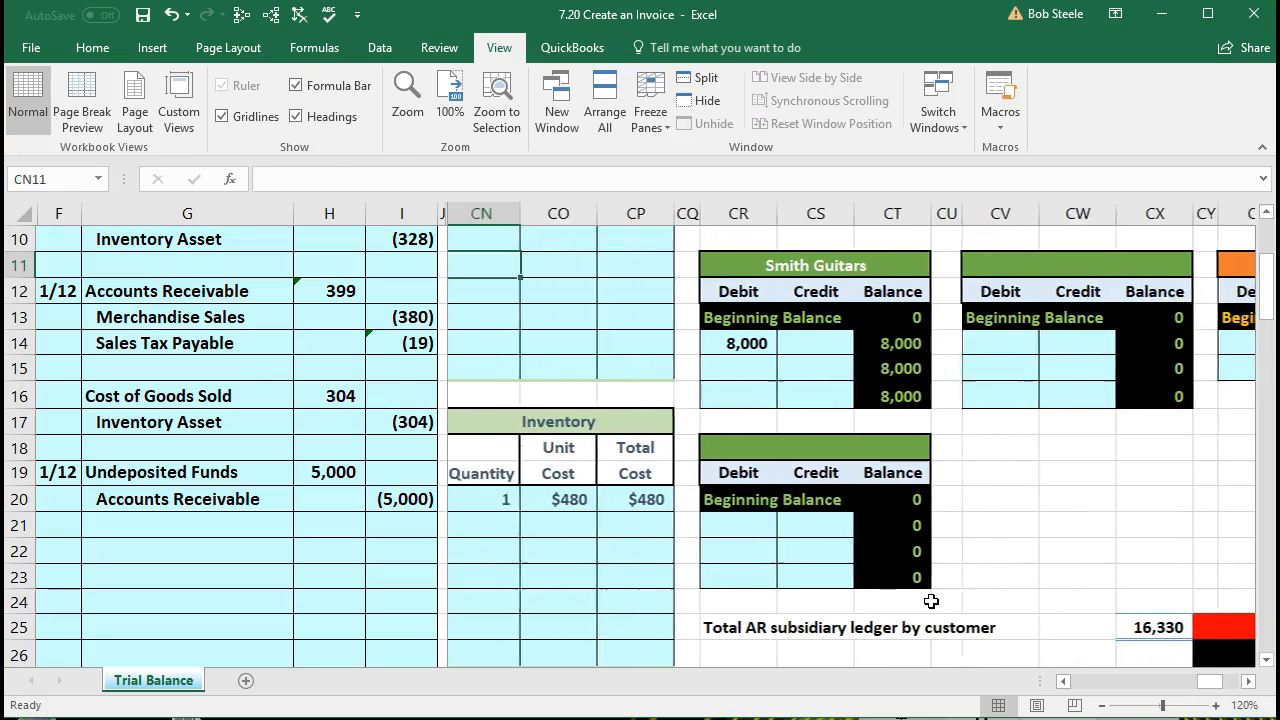
pyautogui.press('Left')
pyautogui.press('Left')
pyautogui.press('Left')
pyautogui.press('Left')
pyautogui.press('Left')
pyautogui.press('Left')
pyautogui.press('Left')
pyautogui.press('Left')
pyautogui.press('Left')
pyautogui.press('Left')
pyautogui.press('Left')
pyautogui.press('Left')
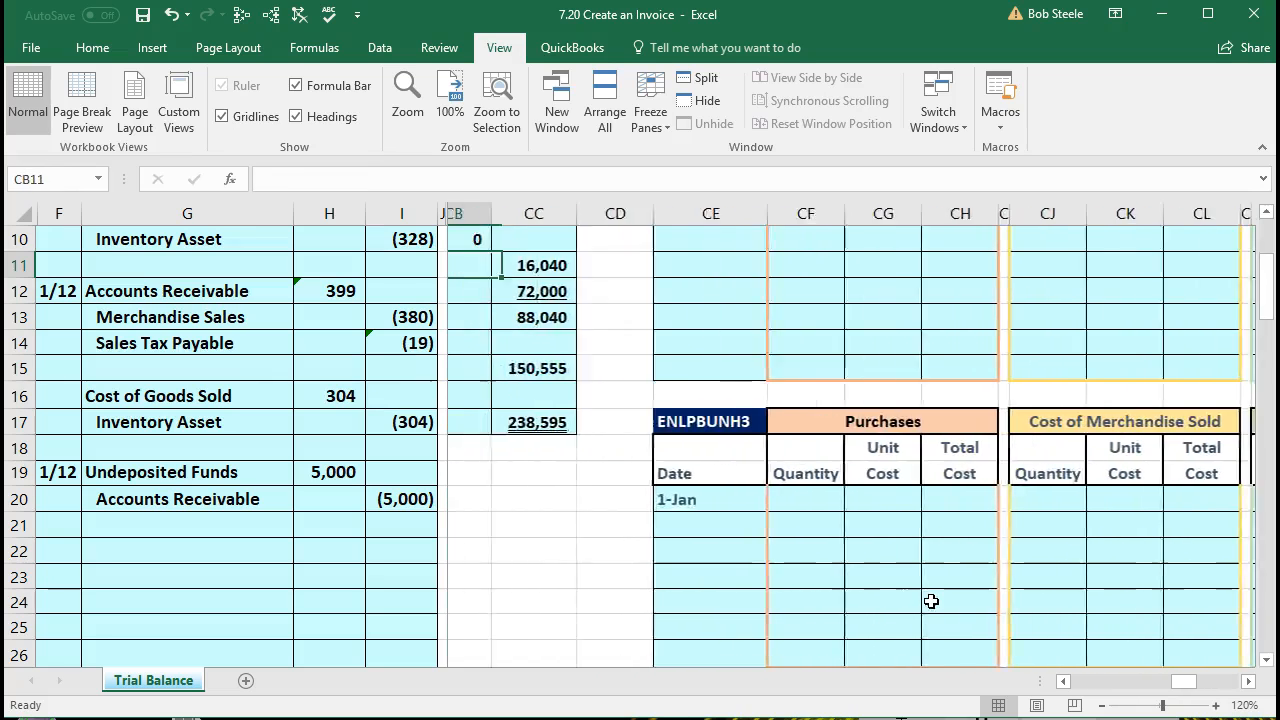
pyautogui.press('Left')
pyautogui.press('Left')
pyautogui.press('Left')
pyautogui.press('Left')
pyautogui.press('Left')
pyautogui.press('Left')
pyautogui.press('Left')
pyautogui.press('Left')
pyautogui.press('Left')
pyautogui.press('Left')
pyautogui.press('Left')
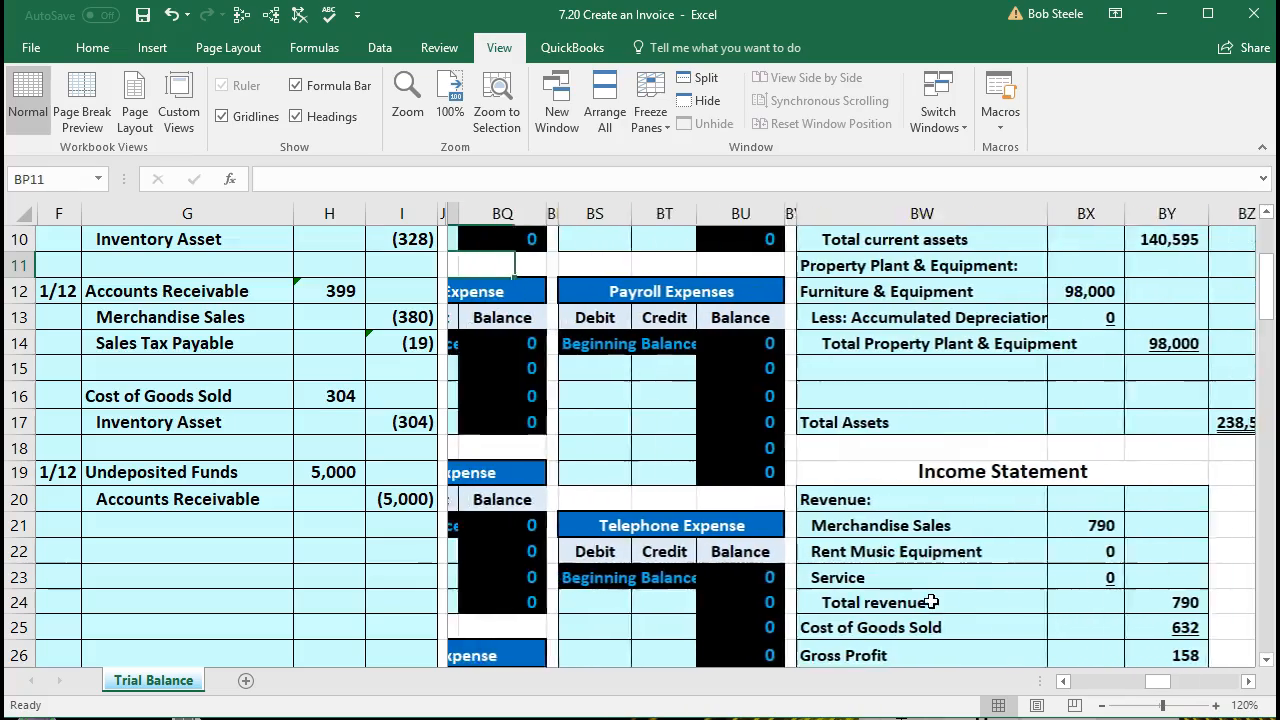
pyautogui.press('Left')
pyautogui.press('Left')
pyautogui.press('Left')
pyautogui.press('Left')
pyautogui.press('Left')
pyautogui.press('Left')
pyautogui.press('Left')
pyautogui.press('Left')
pyautogui.press('Left')
pyautogui.press('Left')
pyautogui.press('Left')
pyautogui.press('Left')
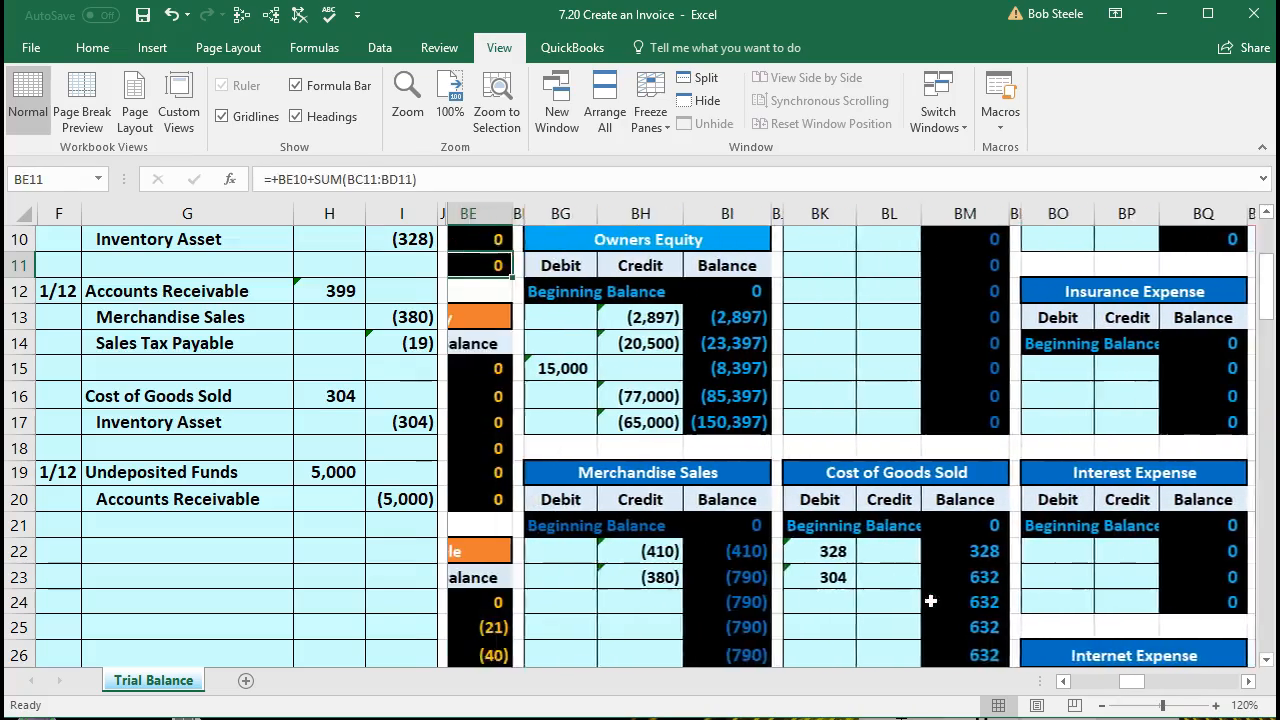
pyautogui.press('Left')
pyautogui.press('Left')
pyautogui.press('Left')
pyautogui.press('Left')
pyautogui.press('Left')
pyautogui.press('Left')
pyautogui.press('Left')
pyautogui.press('Left')
pyautogui.press('Left')
pyautogui.press('Left')
pyautogui.press('Left')
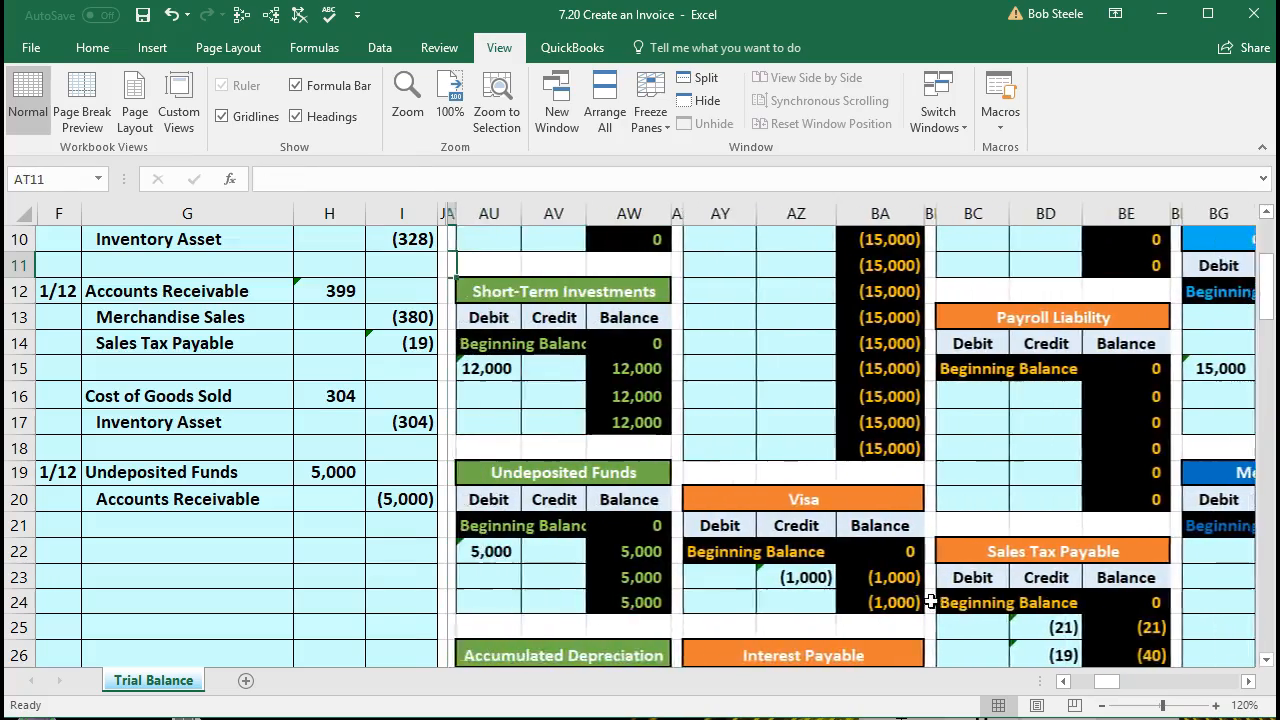
pyautogui.press('Left')
pyautogui.press('Left')
pyautogui.press('Left')
pyautogui.press('Left')
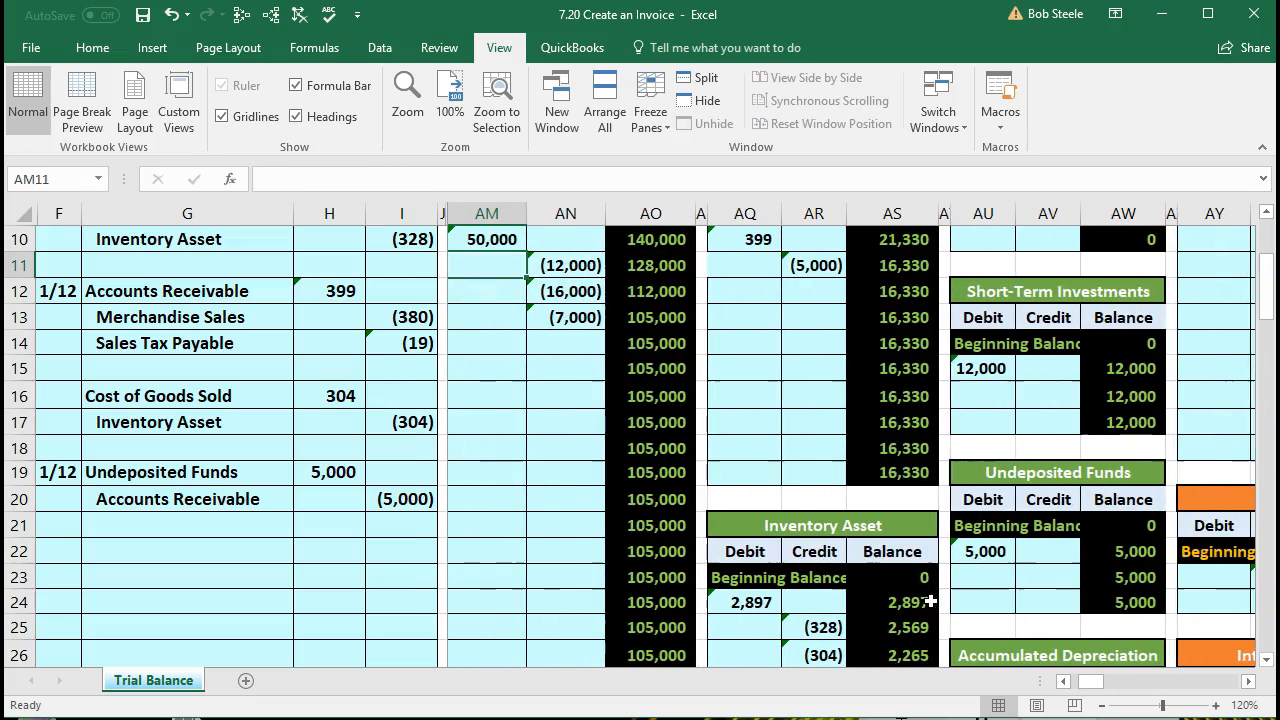
pyautogui.click(906, 471)
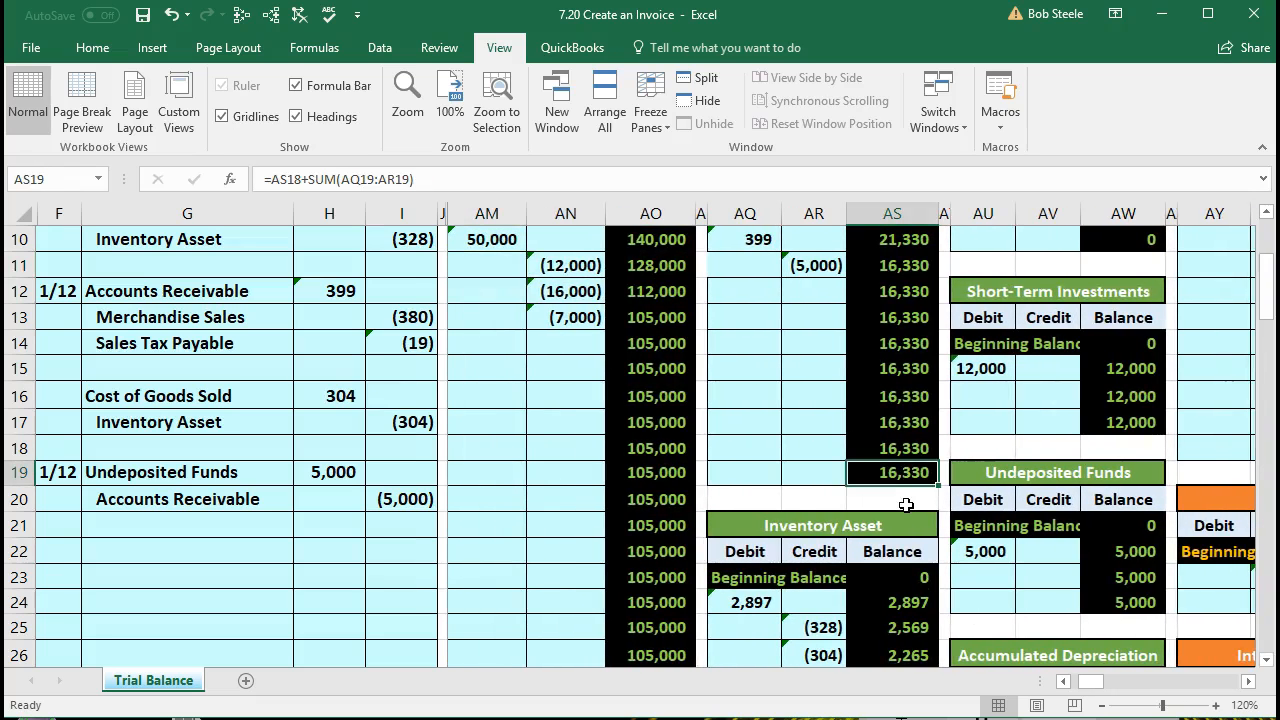
pyautogui.scroll(1, 1047, 576)
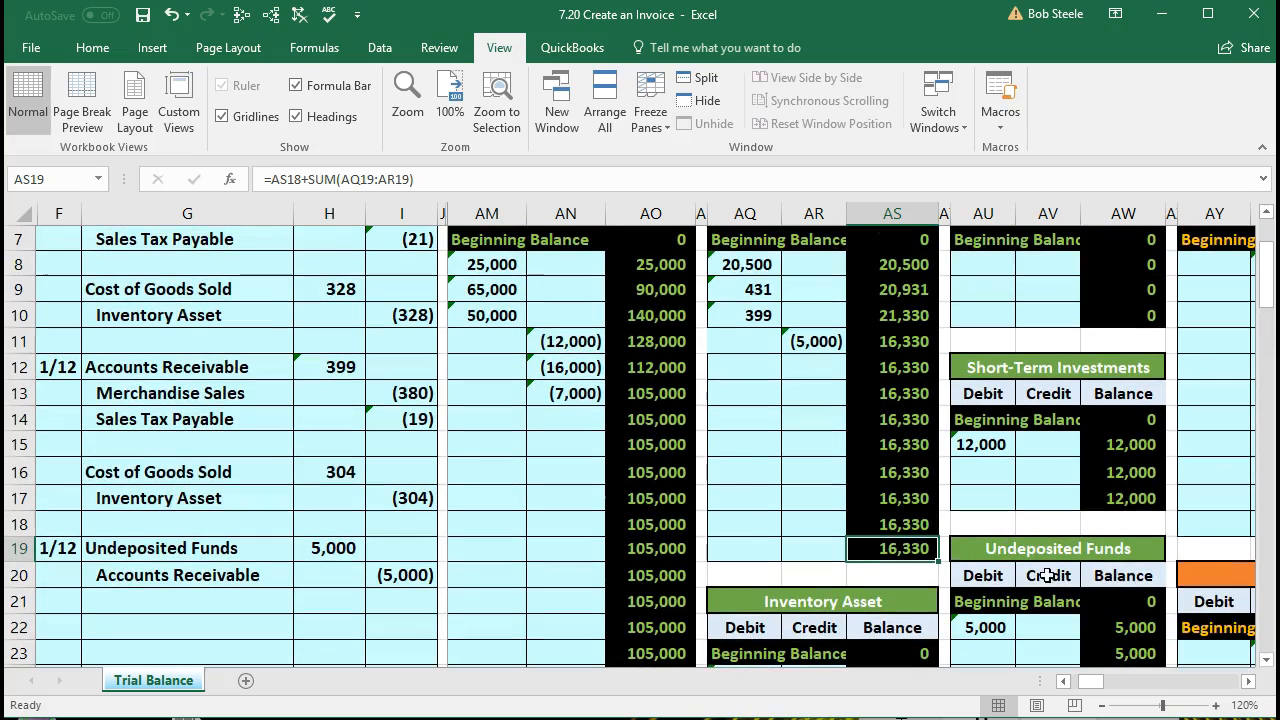
pyautogui.moveTo(750, 265); pyautogui.dragTo(795, 334)
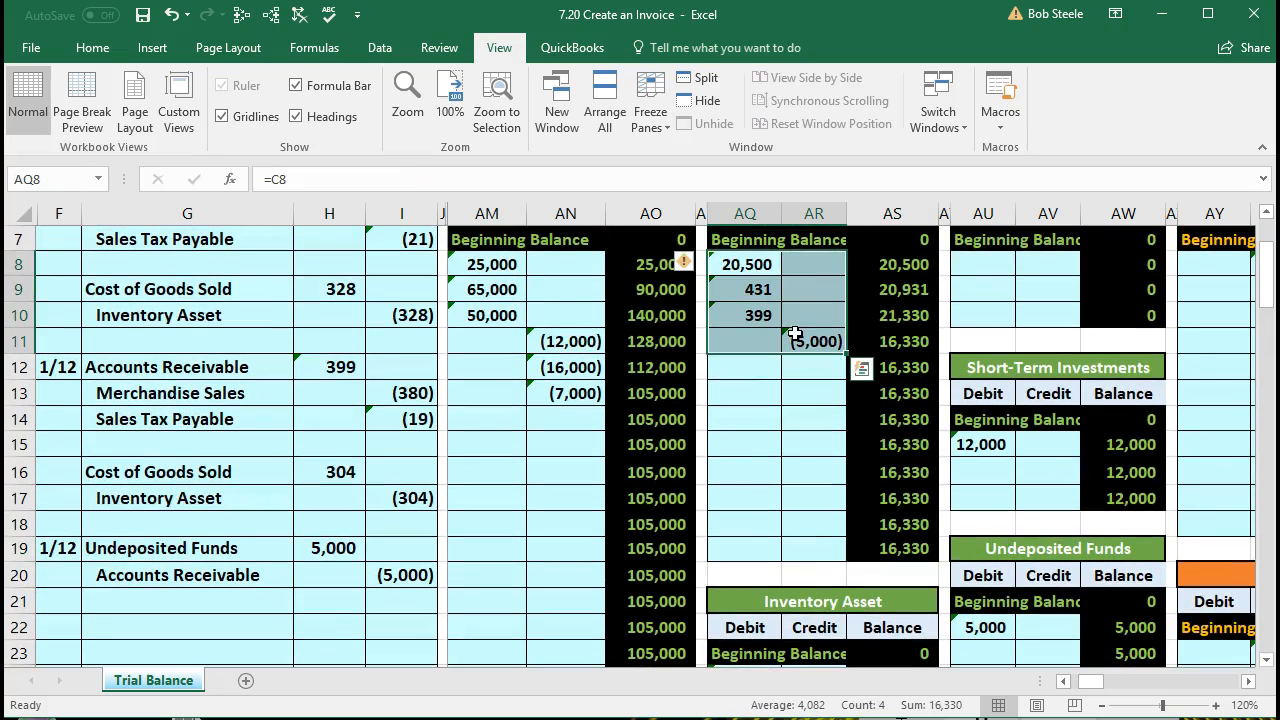
# Step: Review the Accounts Receivable amount in cell AK6 of the trial balance and go back to the general journal
pyautogui.press('Left')
pyautogui.press('Left')
pyautogui.press('Left')
pyautogui.press('Left')
pyautogui.press('Left')
pyautogui.press('Left')
pyautogui.press('Left')
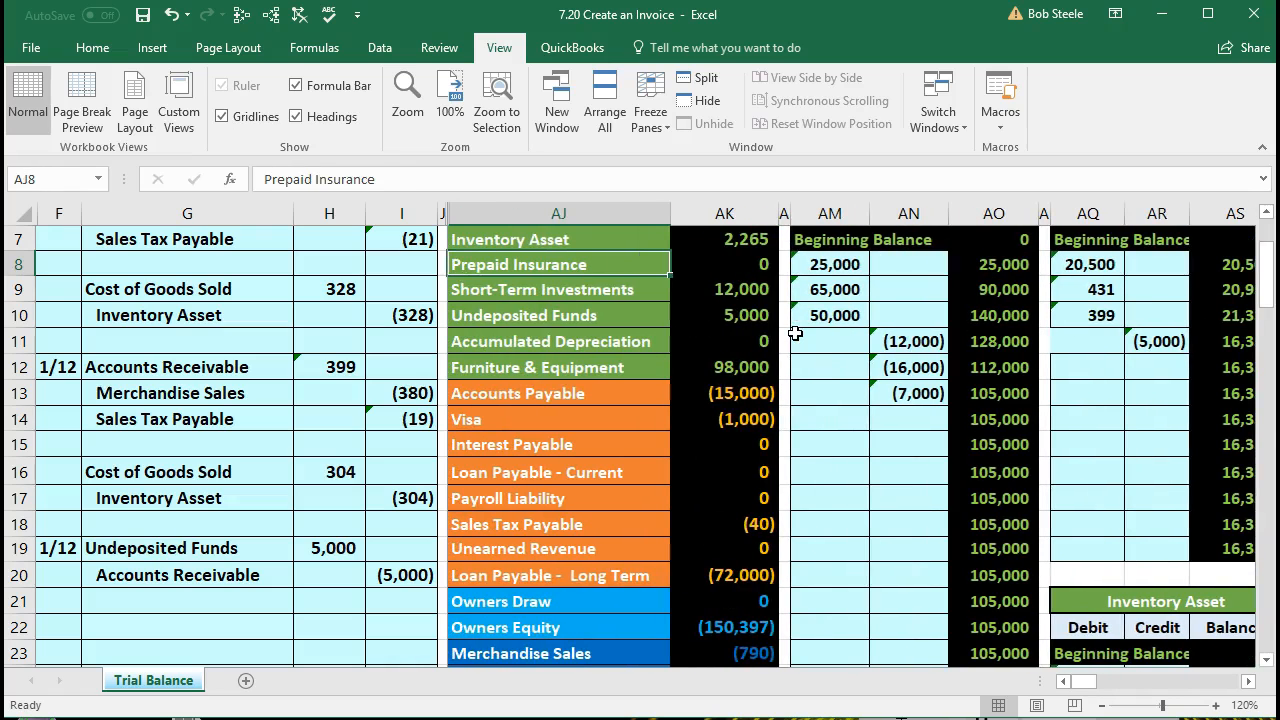
pyautogui.press('Right')
pyautogui.press('Up')
pyautogui.press('Up')
pyautogui.press('Up')
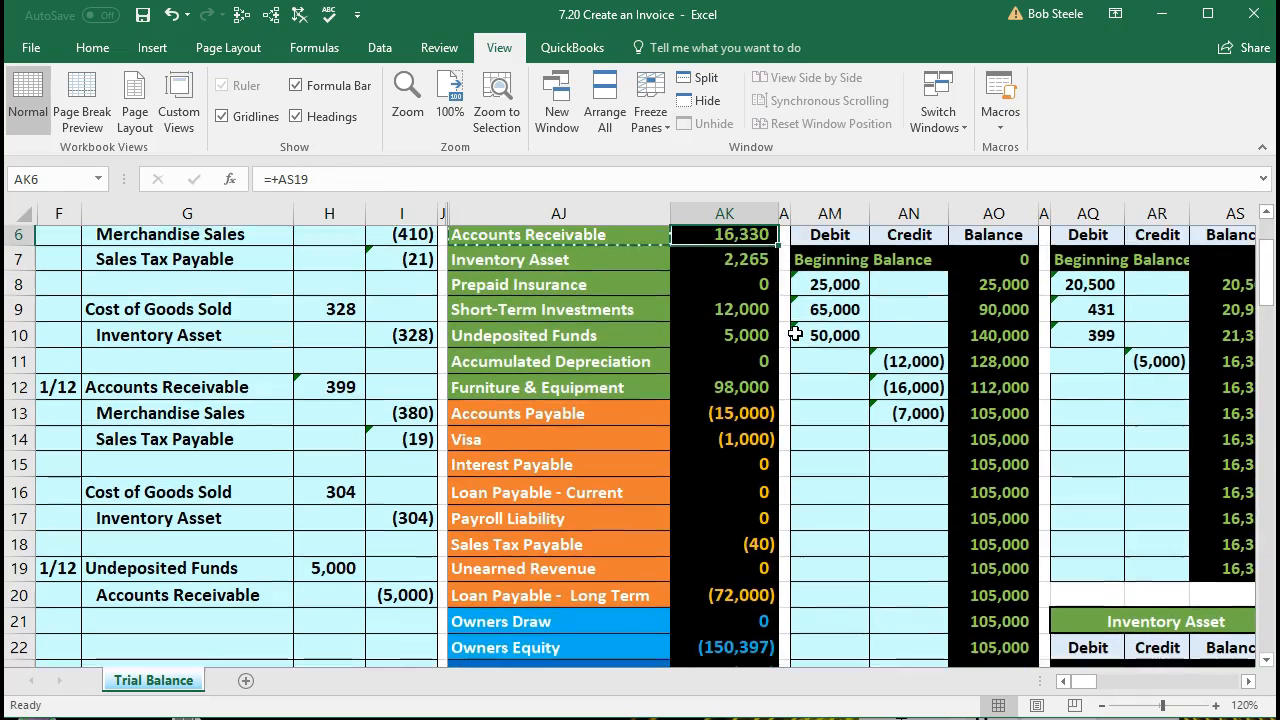
pyautogui.press('Down')
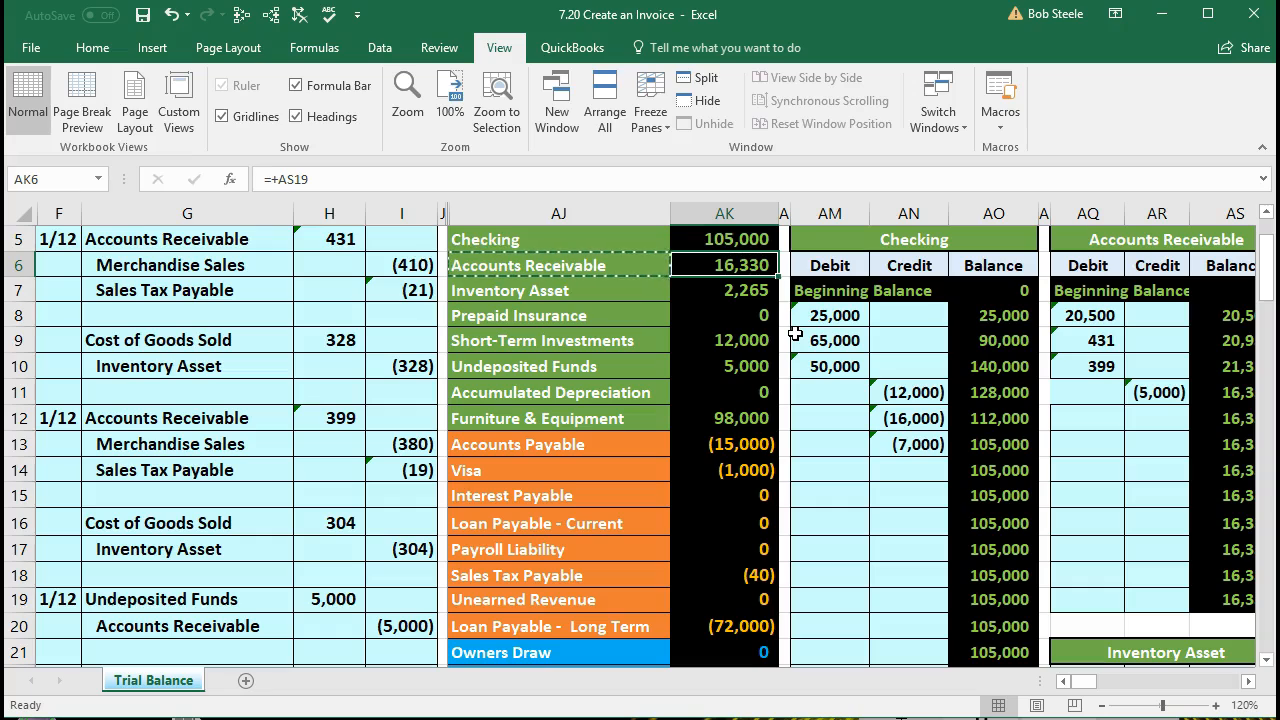
pyautogui.press('Left')
pyautogui.press('Left')
pyautogui.press('Left')
pyautogui.press('Left')
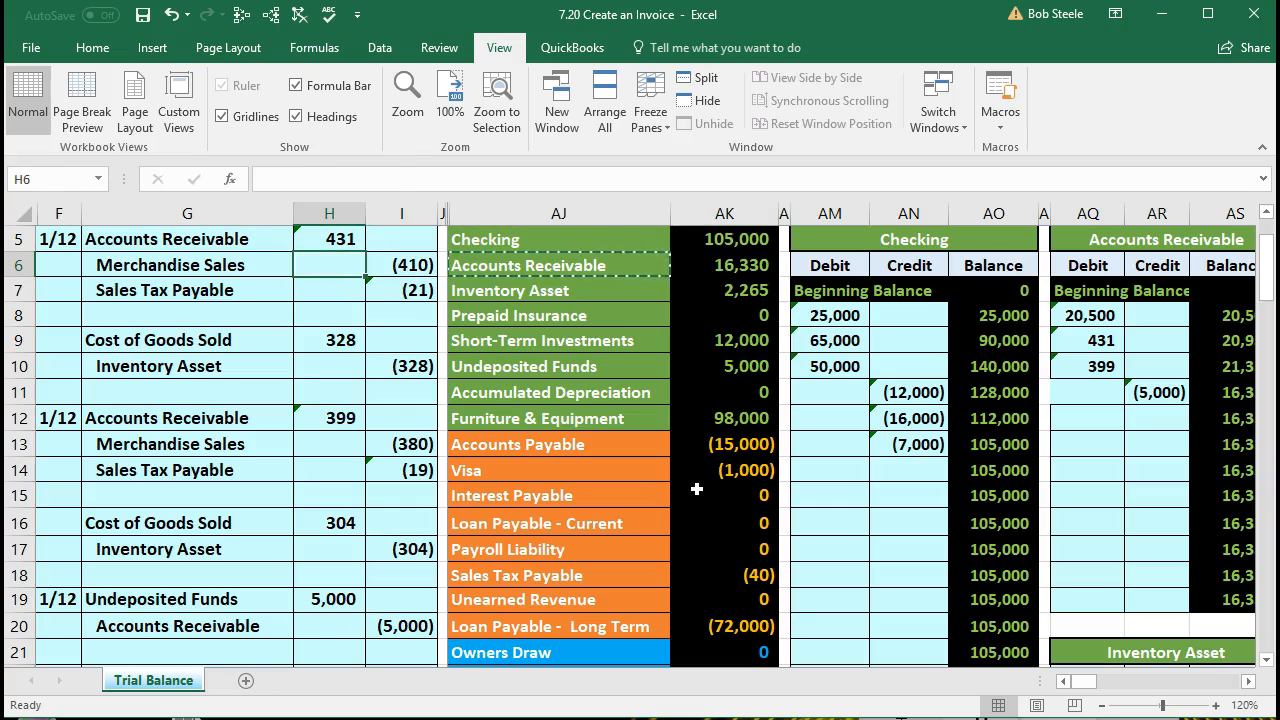
# Step: Trace the dependents of the trial balance's Accounts Receivable cell AK6 and Undeposited Funds cell AK10
pyautogui.scroll(1, 697, 489)
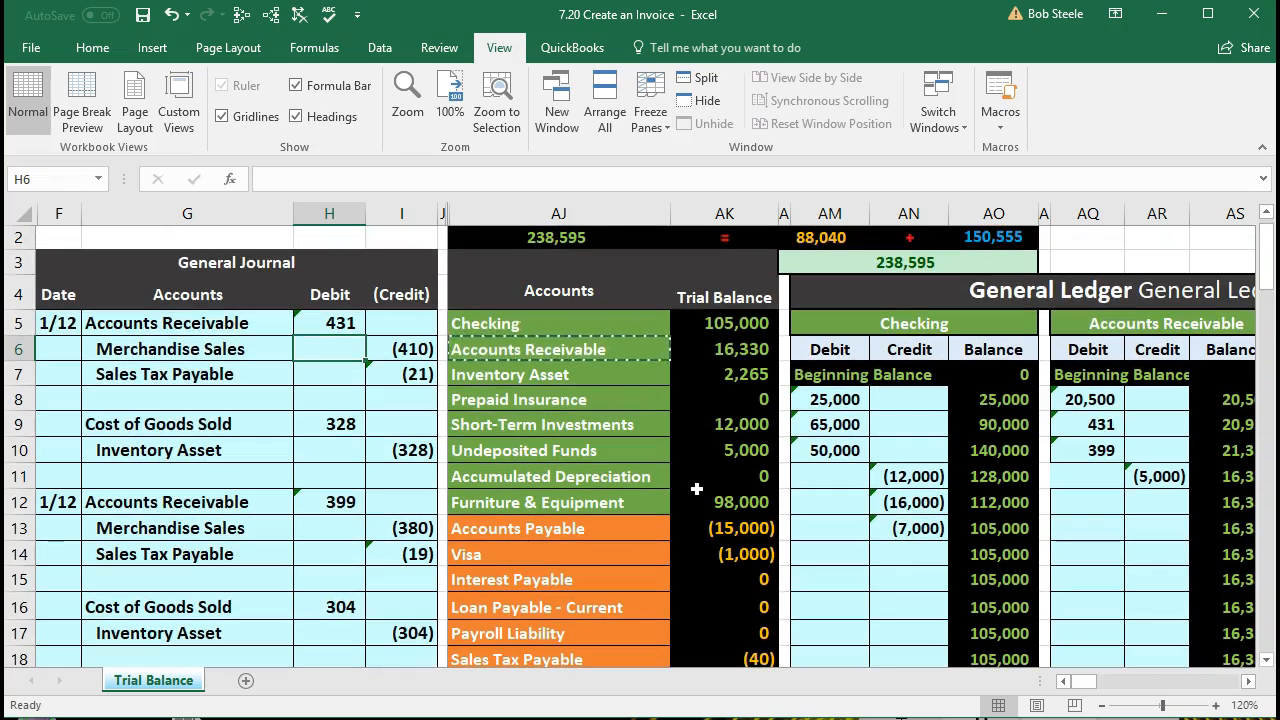
pyautogui.click(732, 349)
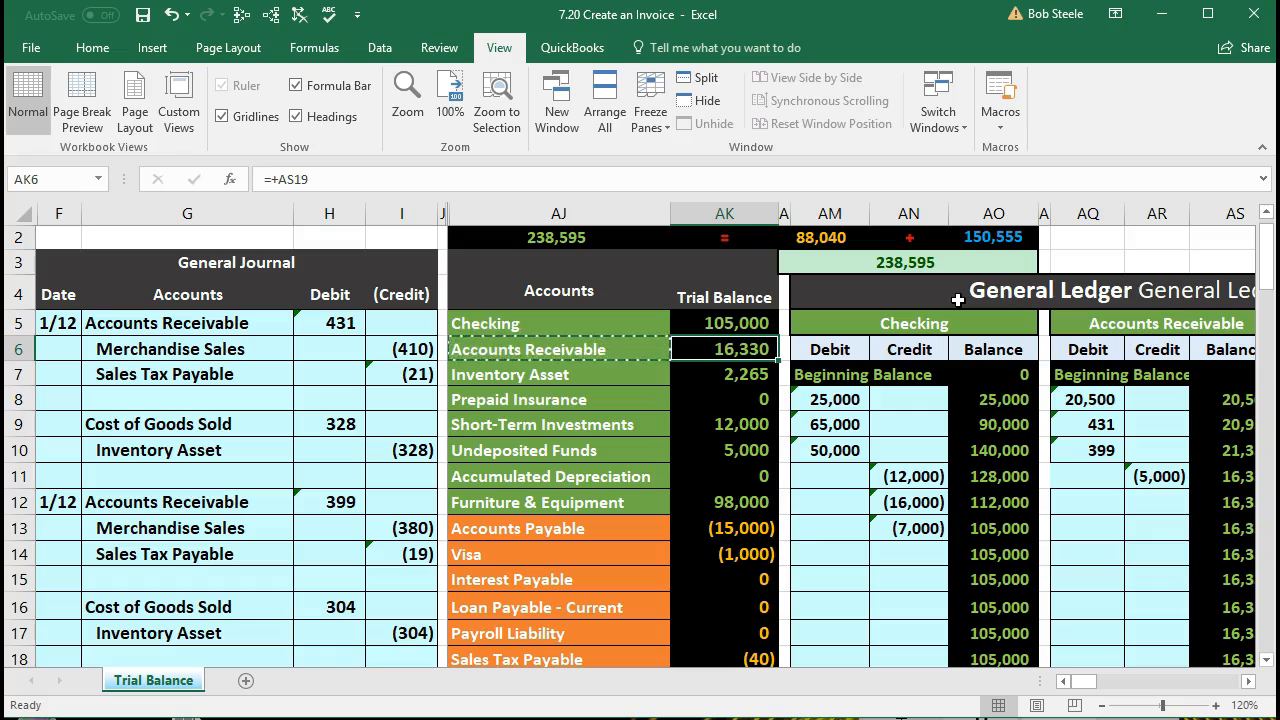
pyautogui.click(272, 14)
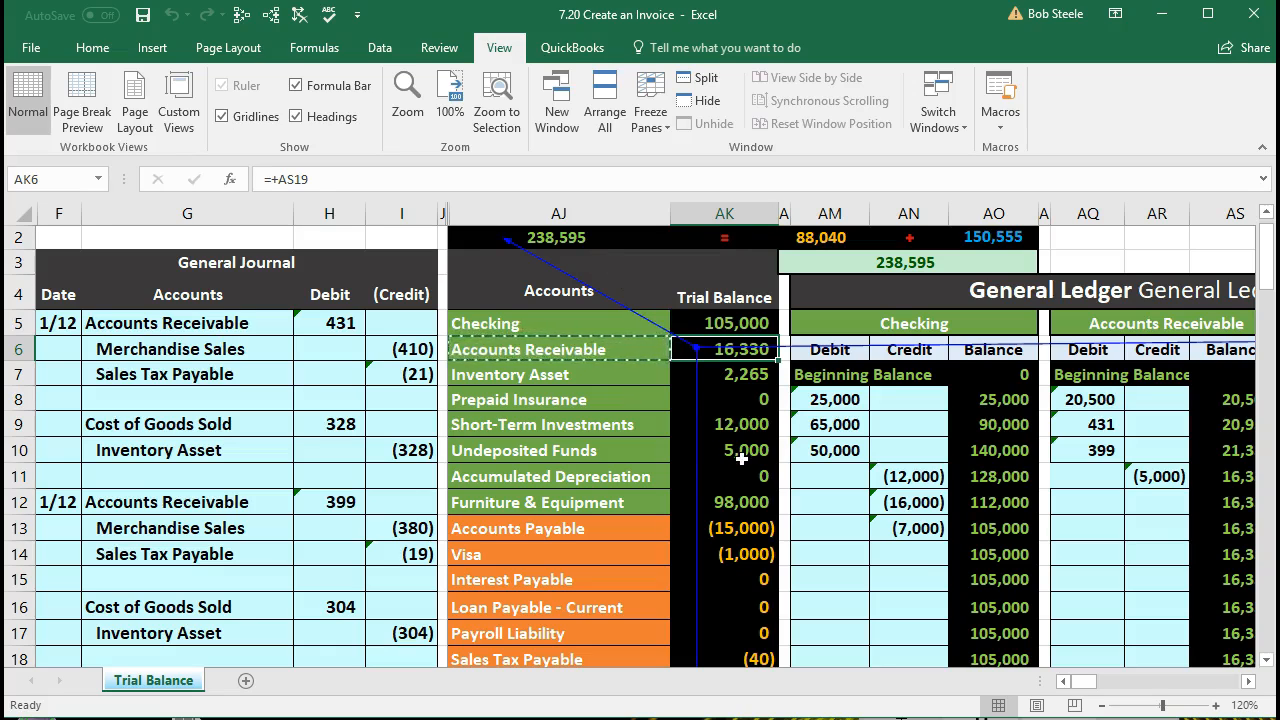
pyautogui.click(741, 457)
pyautogui.click(272, 14)
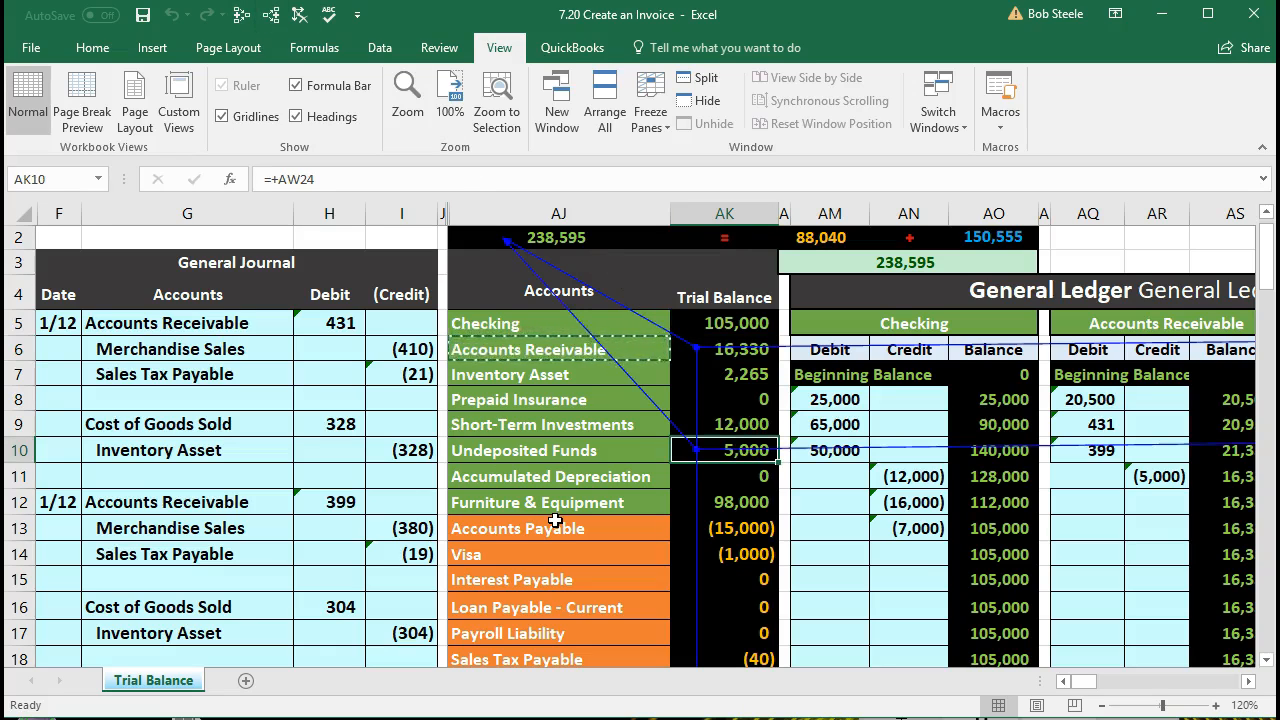
# Step: Follow the dependent arrows to the balance sheet and check the Undeposited Funds link in BX9 and the Cash link in BX4
pyautogui.press('Right')
pyautogui.press('Right')
pyautogui.press('Right')
pyautogui.press('Right')
pyautogui.press('Right')
pyautogui.press('Right')
pyautogui.press('Right')
pyautogui.press('Right')
pyautogui.press('Right')
pyautogui.press('Right')
pyautogui.press('Right')
pyautogui.press('Right')
pyautogui.press('Right')
pyautogui.press('Right')
pyautogui.press('Right')
pyautogui.press('Right')
pyautogui.press('Right')
pyautogui.press('Right')
pyautogui.press('Right')
pyautogui.press('Right')
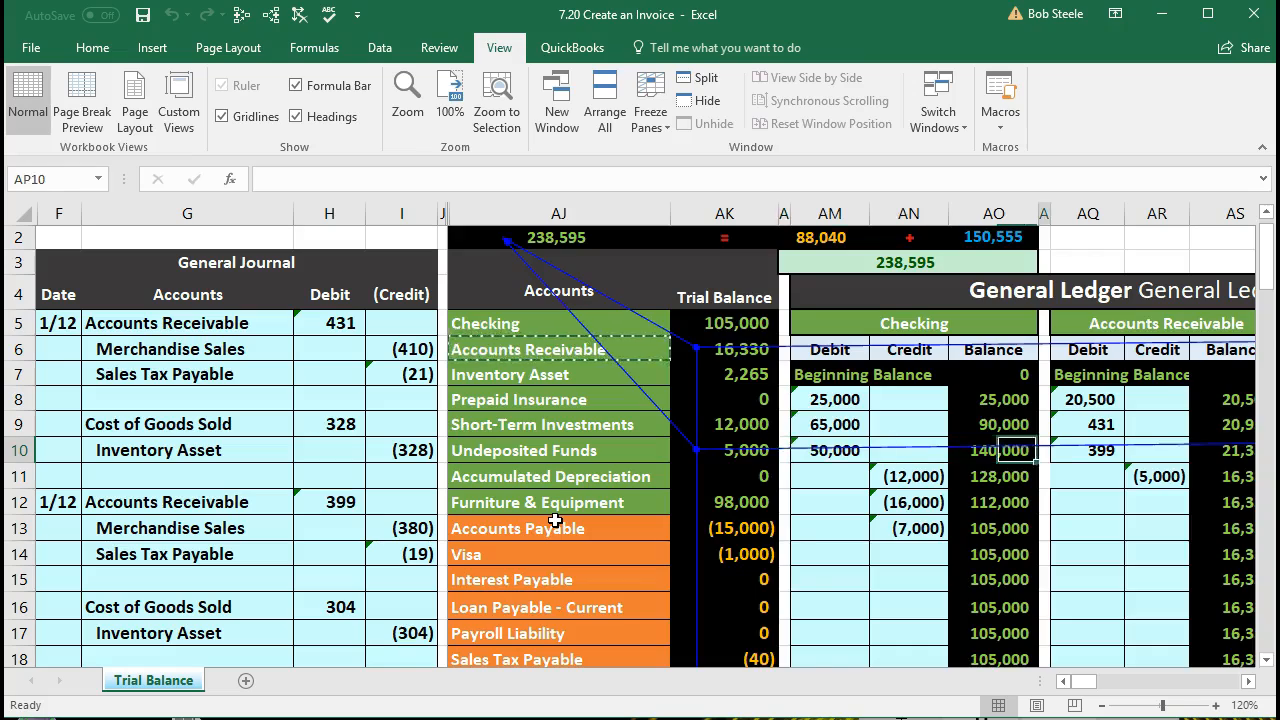
pyautogui.press('Right')
pyautogui.press('Right')
pyautogui.press('Right')
pyautogui.press('Right')
pyautogui.press('Right')
pyautogui.press('Right')
pyautogui.press('Right')
pyautogui.press('Right')
pyautogui.press('Right')
pyautogui.press('Right')
pyautogui.press('Right')
pyautogui.press('Right')
pyautogui.press('Right')
pyautogui.press('Right')
pyautogui.press('Right')
pyautogui.press('Right')
pyautogui.press('Right')
pyautogui.press('Right')
pyautogui.press('Right')
pyautogui.press('Right')
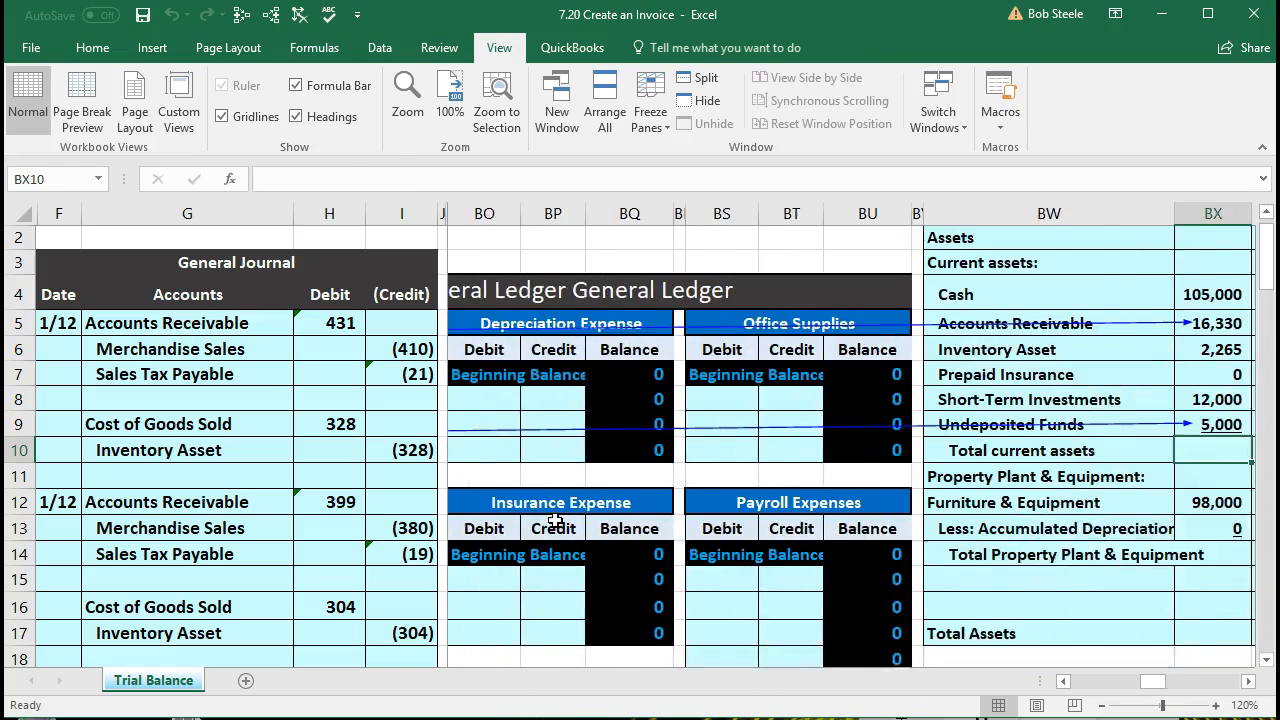
pyautogui.press('Right')
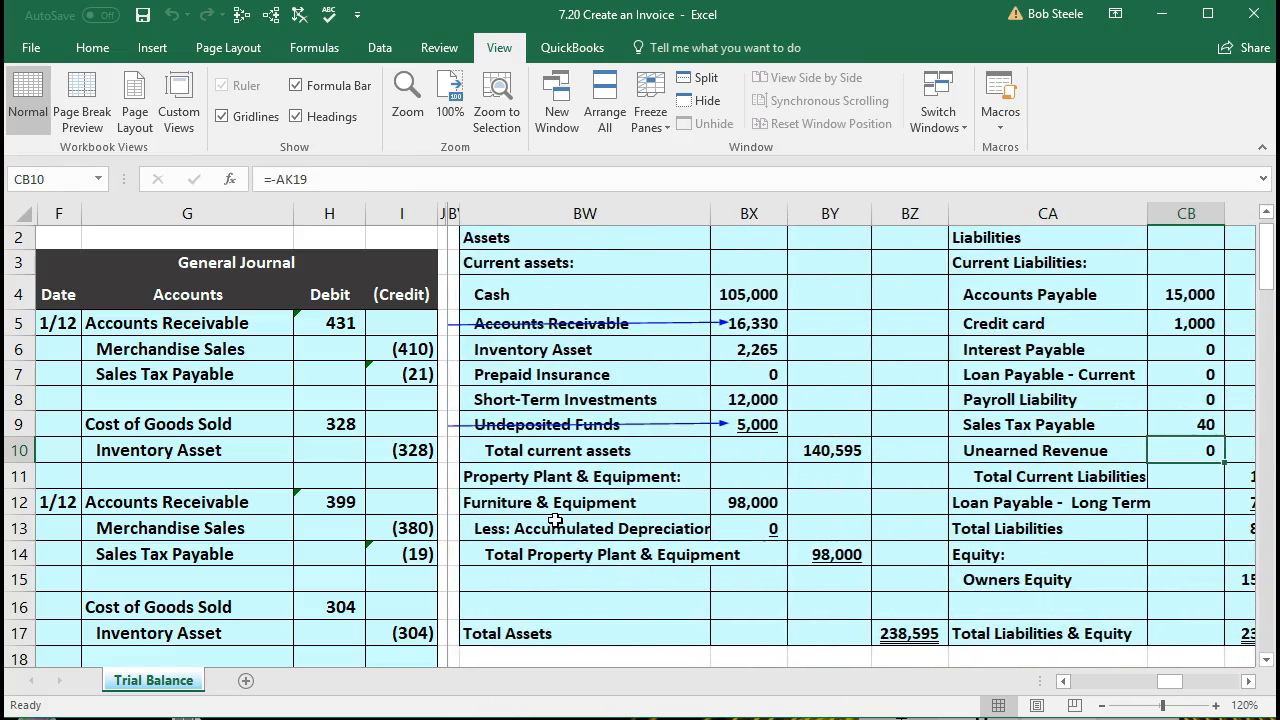
pyautogui.click(765, 427)
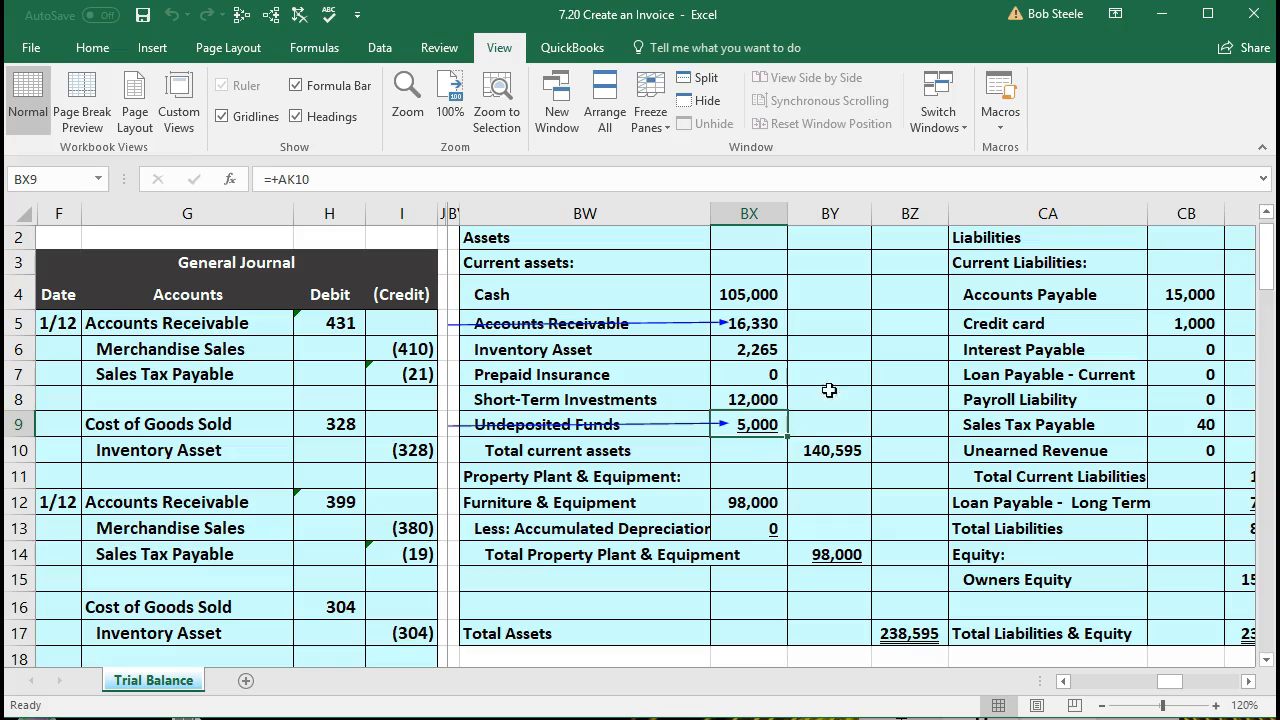
pyautogui.click(781, 291)
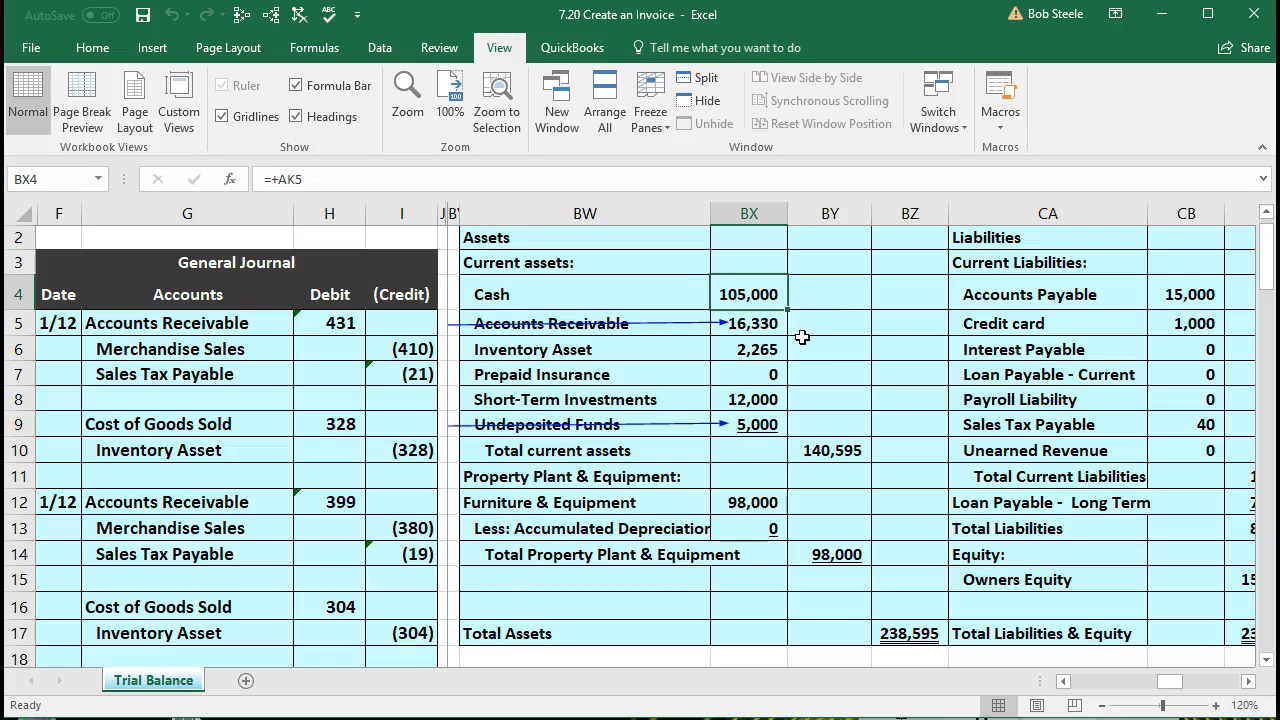
# Step: Check the balance sheet's total current assets formula in BY10 and total assets formula in BZ17
pyautogui.doubleClick(840, 448)
pyautogui.press('Return')
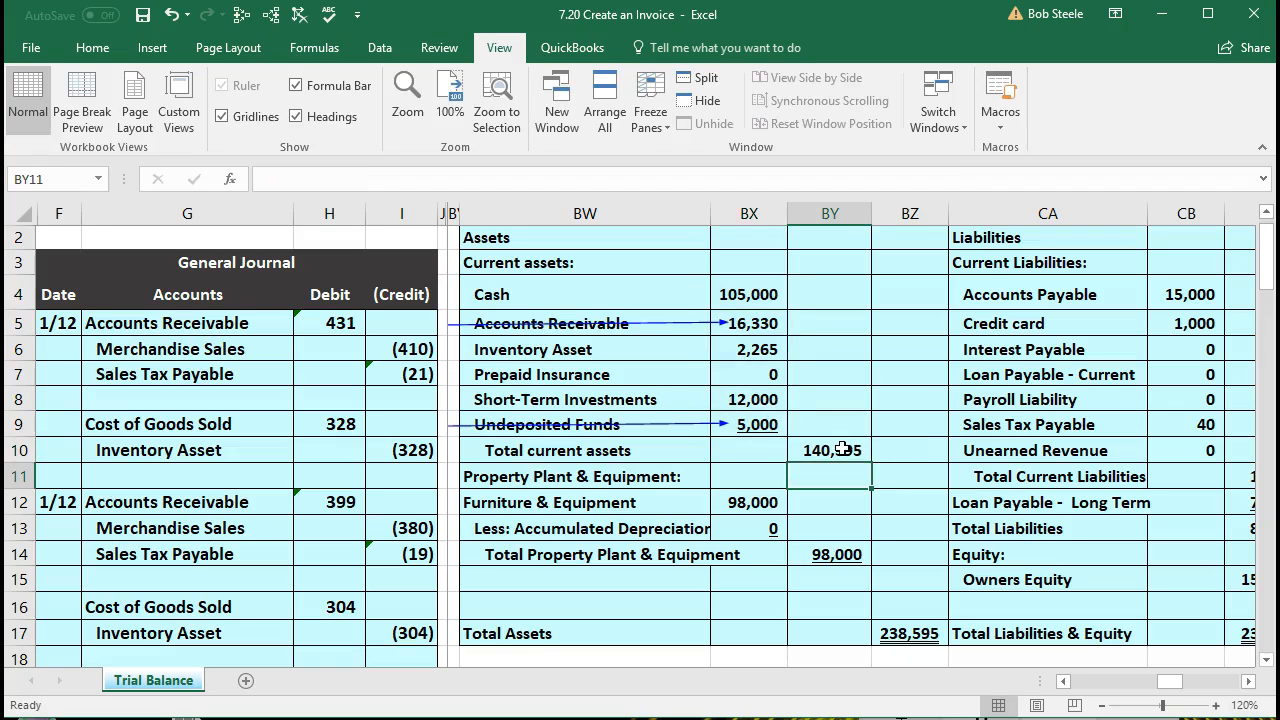
pyautogui.doubleClick(919, 628)
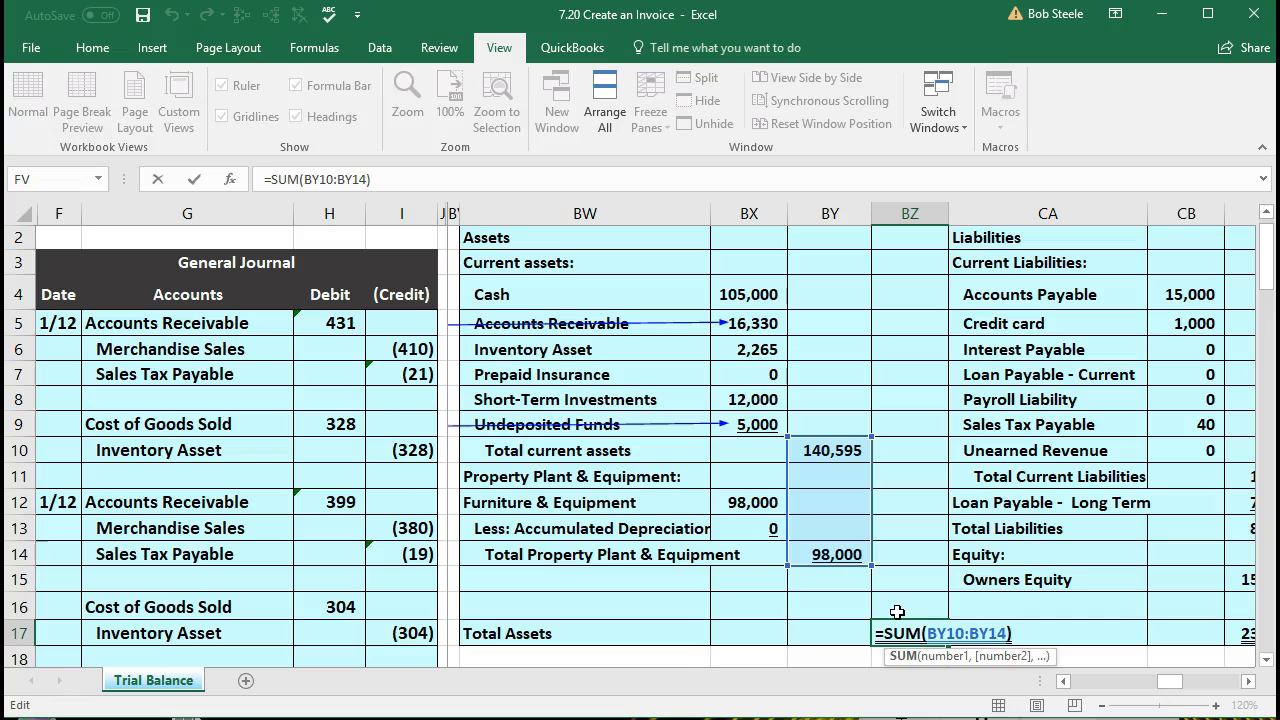
pyautogui.press('Return')
# Step: Compare total liabilities and equity in CC17 with total assets in BZ17 on the balance sheet
pyautogui.press('Right')
pyautogui.press('Right')
pyautogui.press('Right')
pyautogui.press('Right')
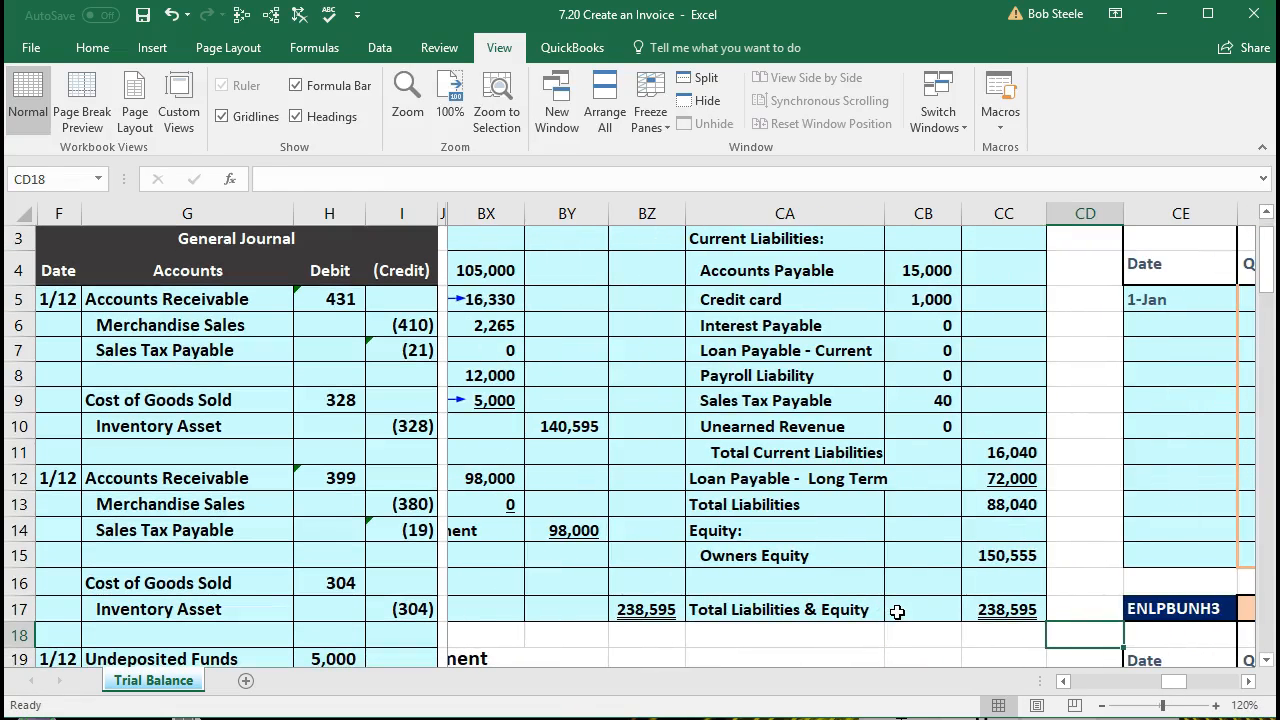
pyautogui.click(987, 609)
pyautogui.click(655, 609)
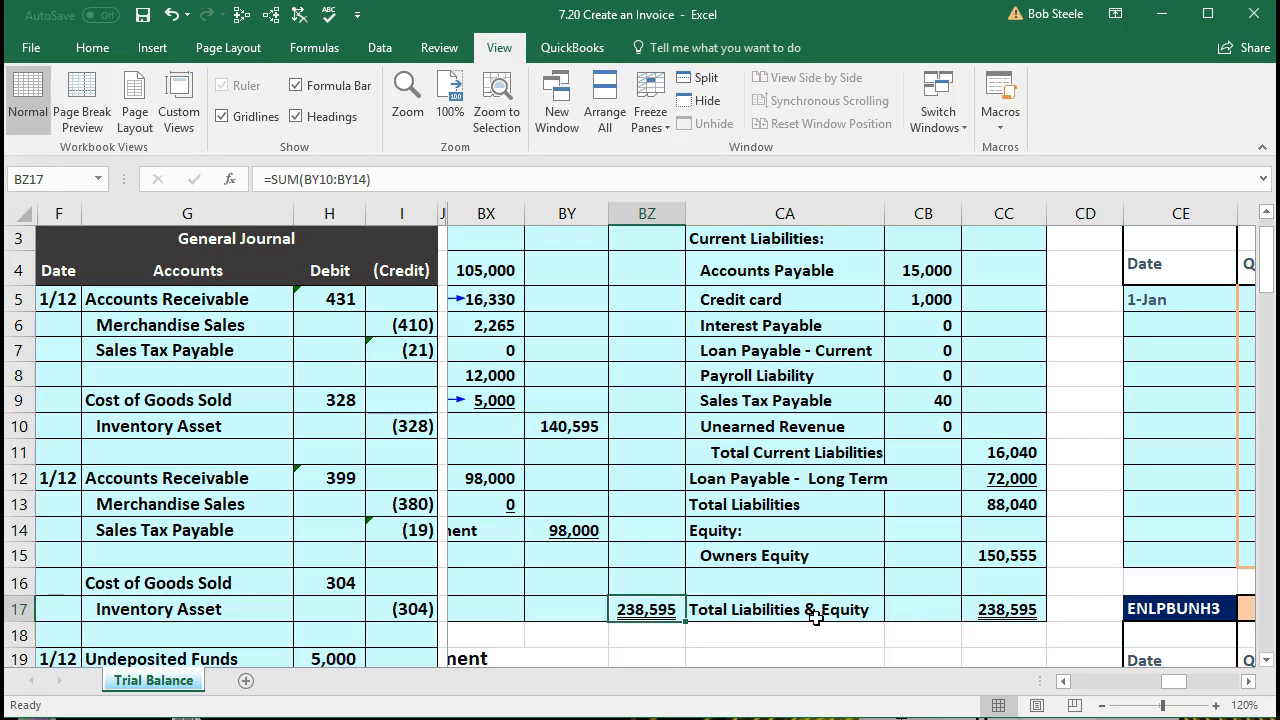
pyautogui.click(997, 609)
# Step: Go to the income statement below the balance sheet and examine the Merchandise Sales link in cell BX21
pyautogui.press('Left')
pyautogui.press('Left')
pyautogui.press('Left')
pyautogui.press('Left')
pyautogui.press('Left')
pyautogui.press('Left')
pyautogui.press('Left')
pyautogui.press('Down')
pyautogui.press('Down')
pyautogui.press('Down')
pyautogui.press('Down')
pyautogui.press('Down')
pyautogui.press('Down')
pyautogui.press('Down')
pyautogui.press('Down')
pyautogui.press('Down')
pyautogui.press('Down')
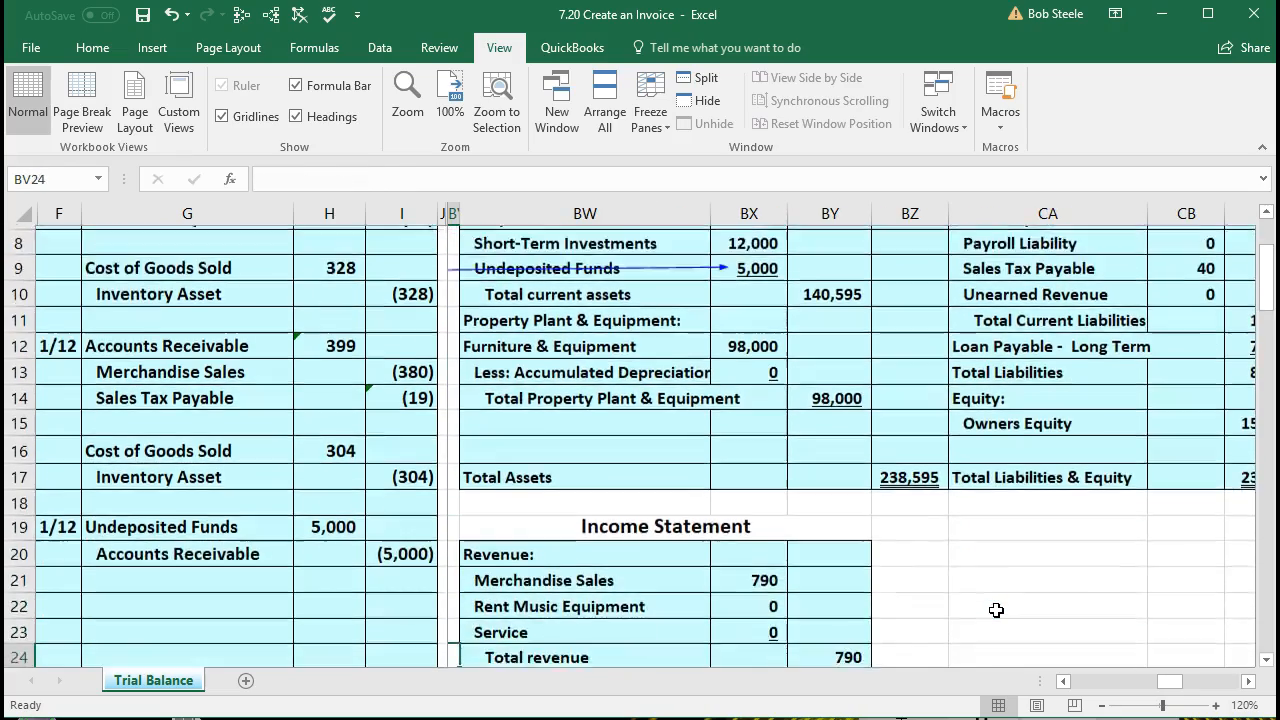
pyautogui.press('Down')
pyautogui.press('Down')
pyautogui.press('Down')
pyautogui.press('Down')
pyautogui.press('Down')
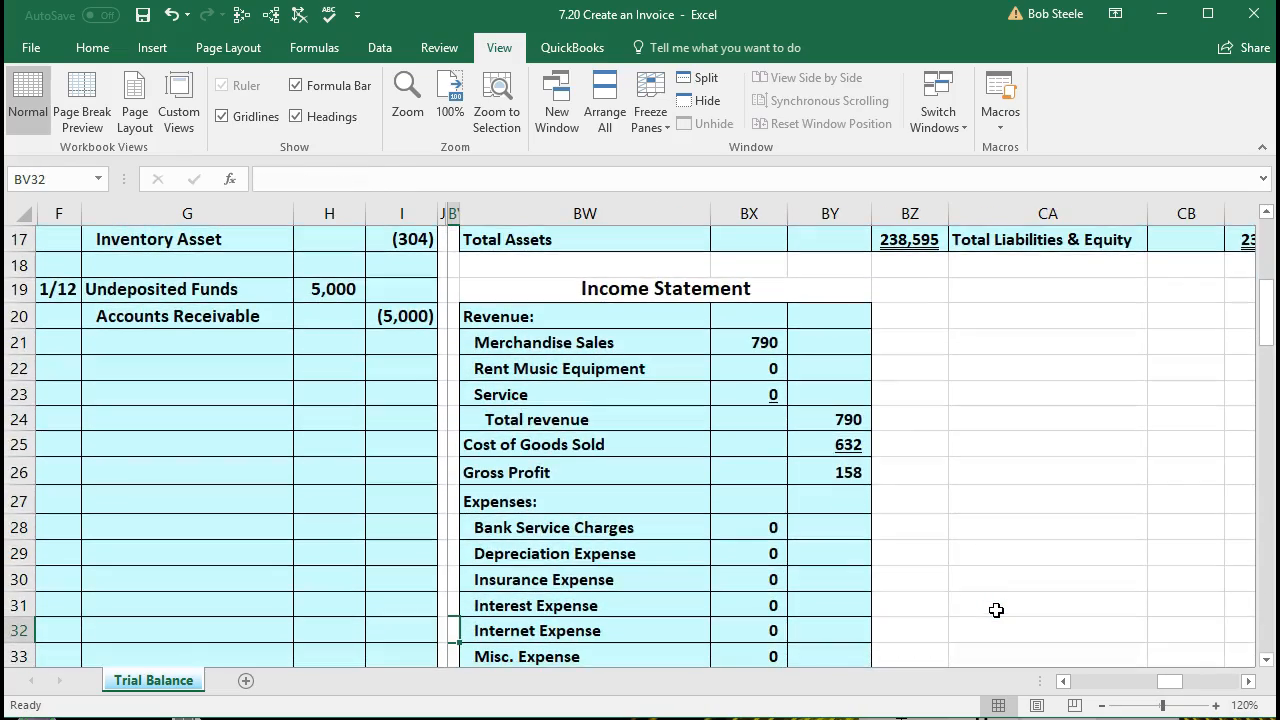
pyautogui.click(751, 343)
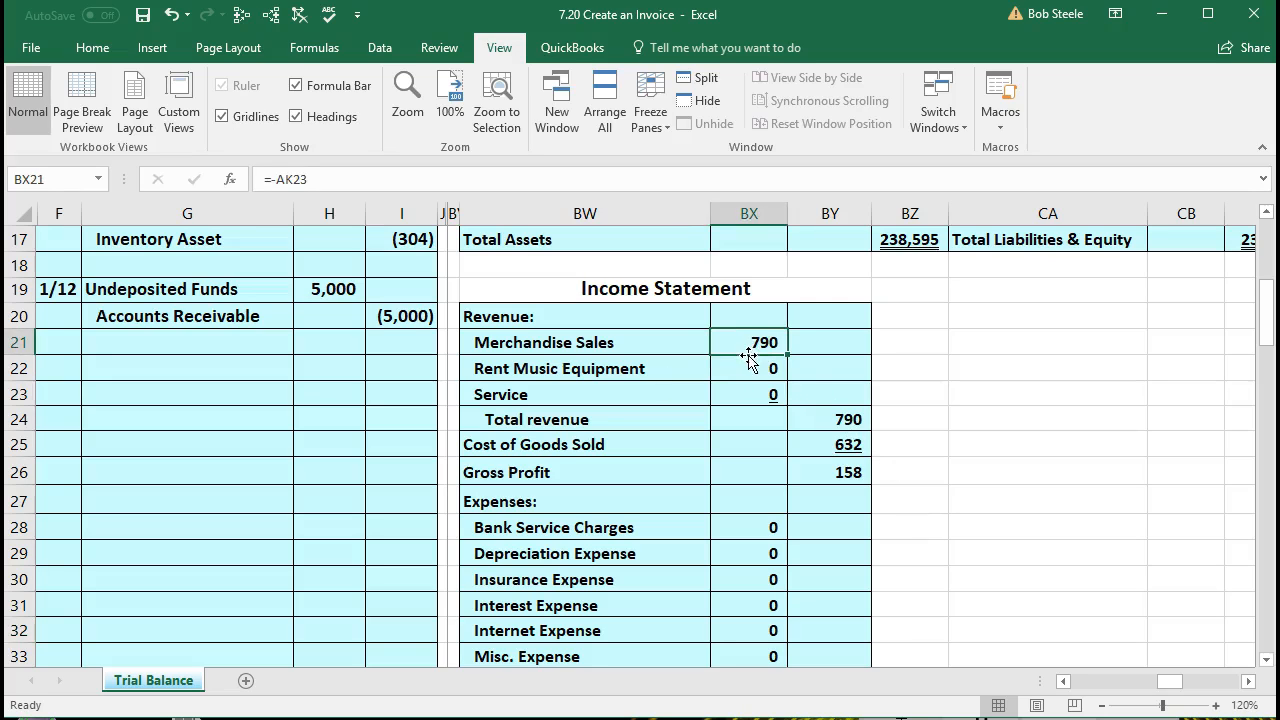
# Step: Examine the income statement's Cost of Goods Sold link in BY25, Gross Profit formula in BY26 and Net Income formula in BY42
pyautogui.click(806, 447)
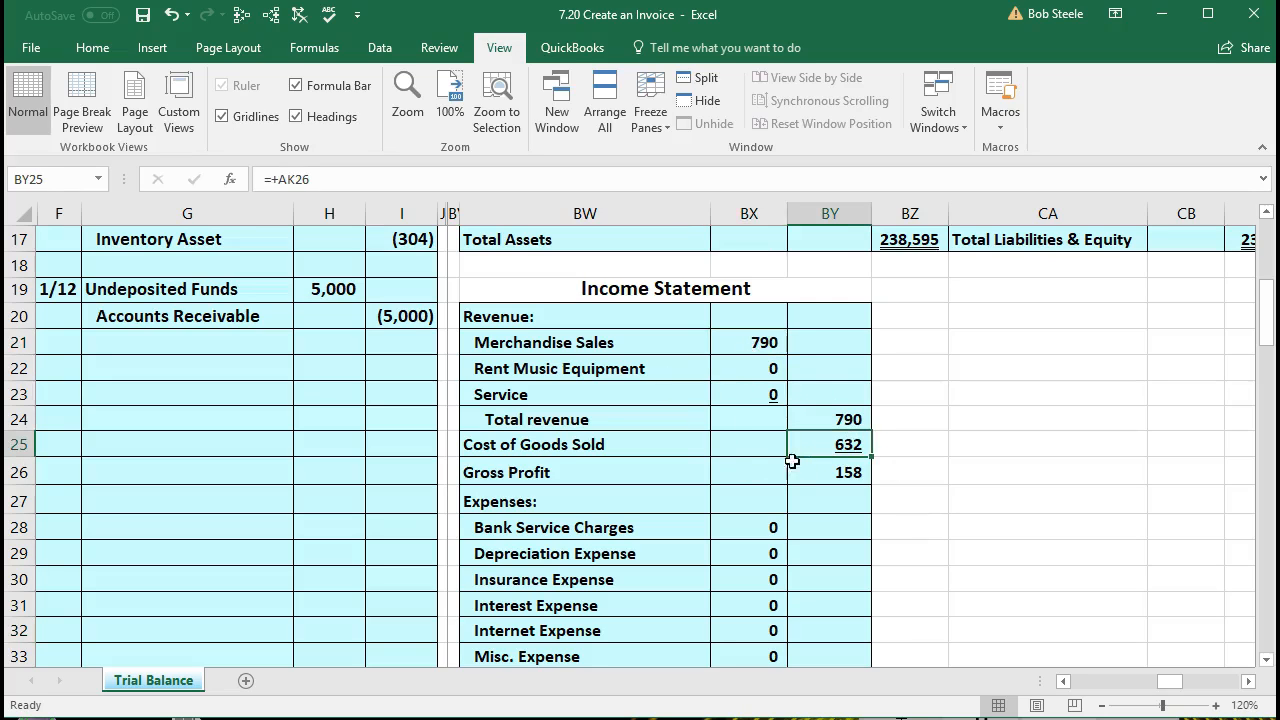
pyautogui.scroll(-4, 764, 485)
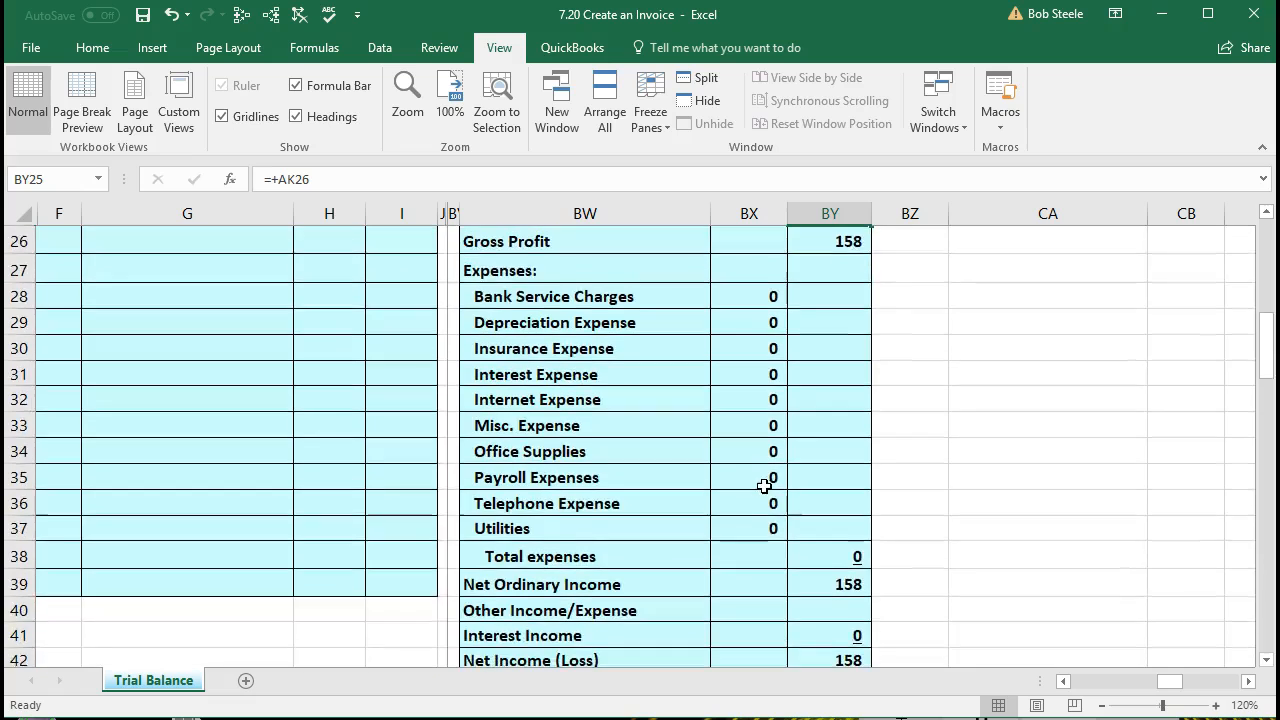
pyautogui.click(815, 576)
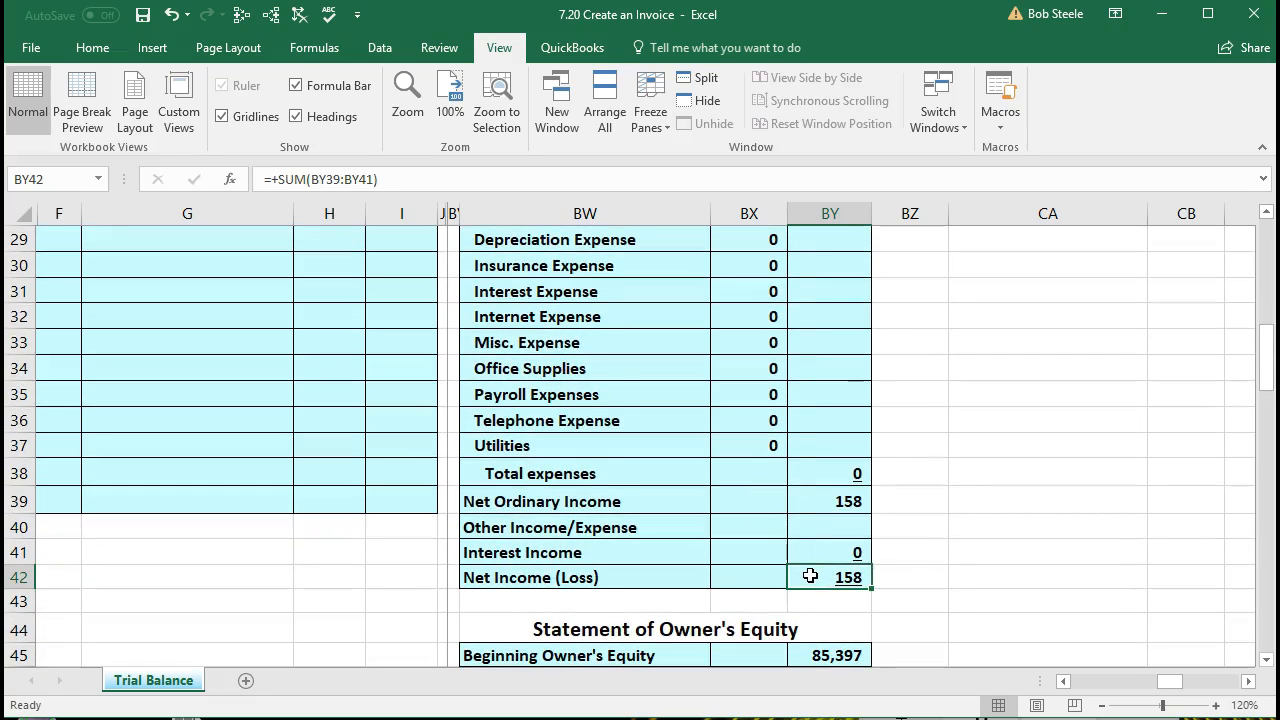
pyautogui.scroll(3, 806, 560)
pyautogui.click(806, 395)
pyautogui.scroll(-3, 806, 410)
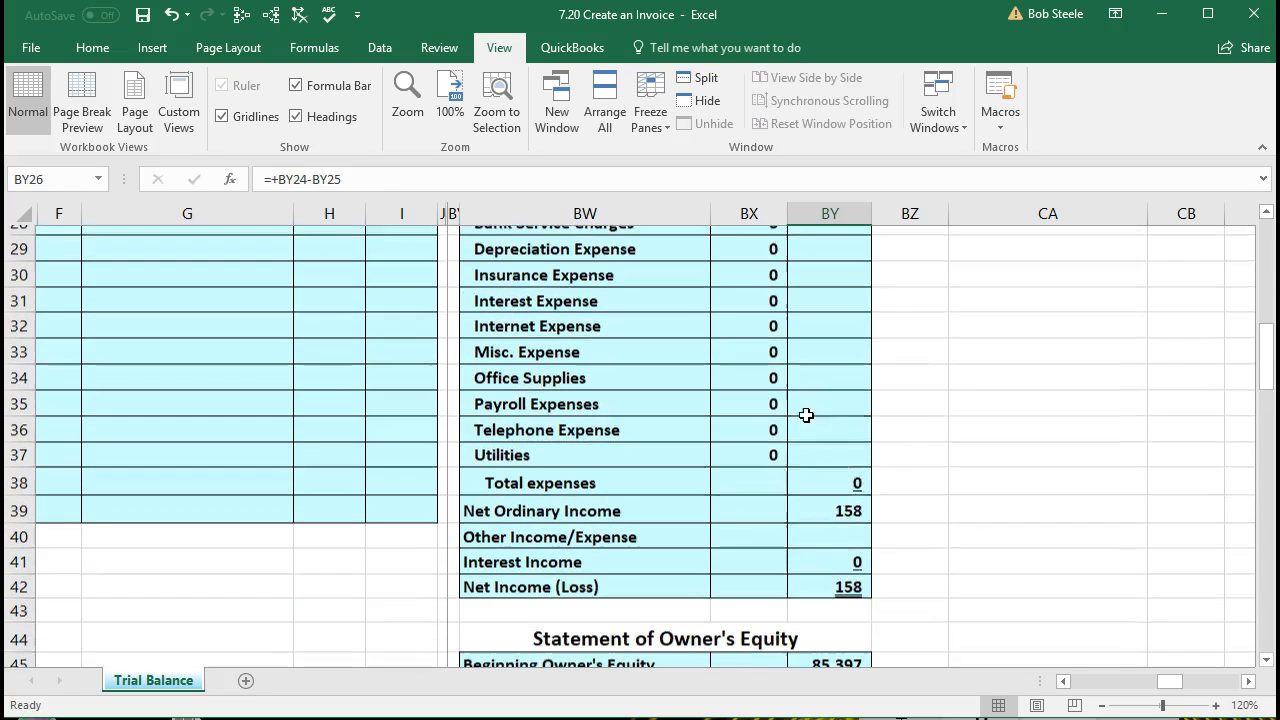
pyautogui.click(833, 576)
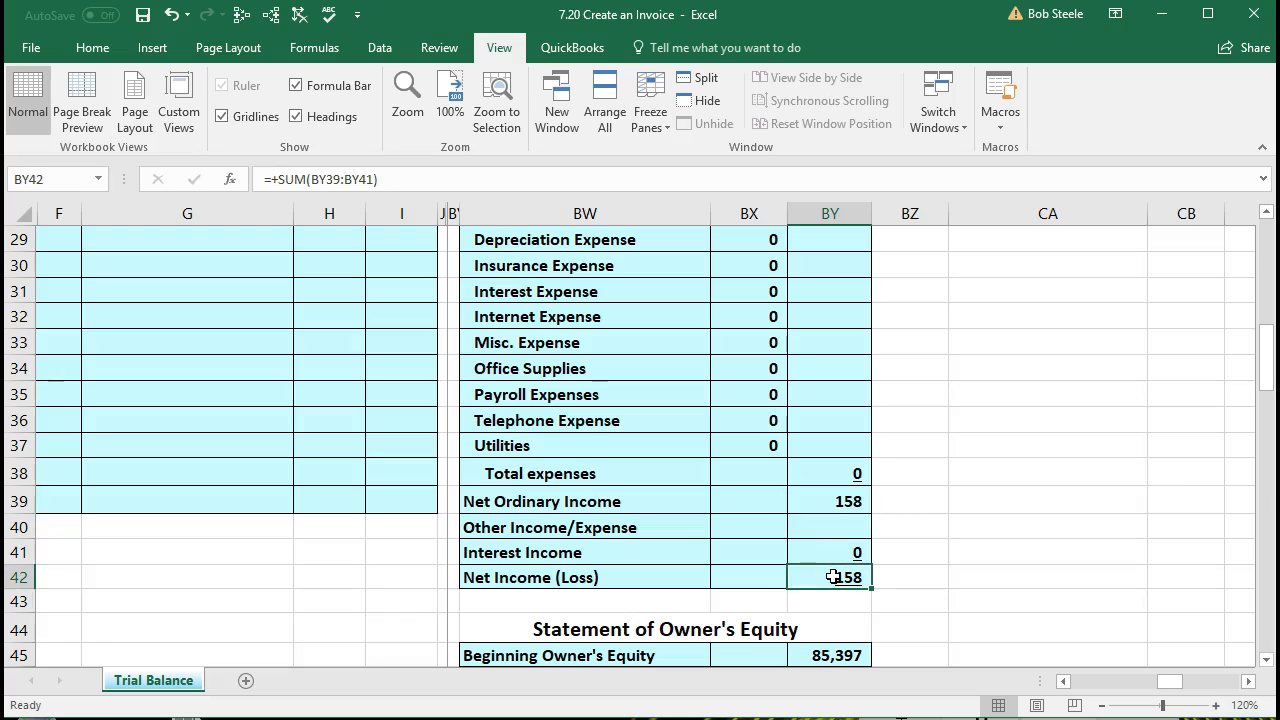
# Step: Check the Statement of Owner's Equity from Beginning Owner's Equity in BY45 through Net Income in BX70 to Ending Owner's Equity in BY73
pyautogui.scroll(-3, 833, 576)
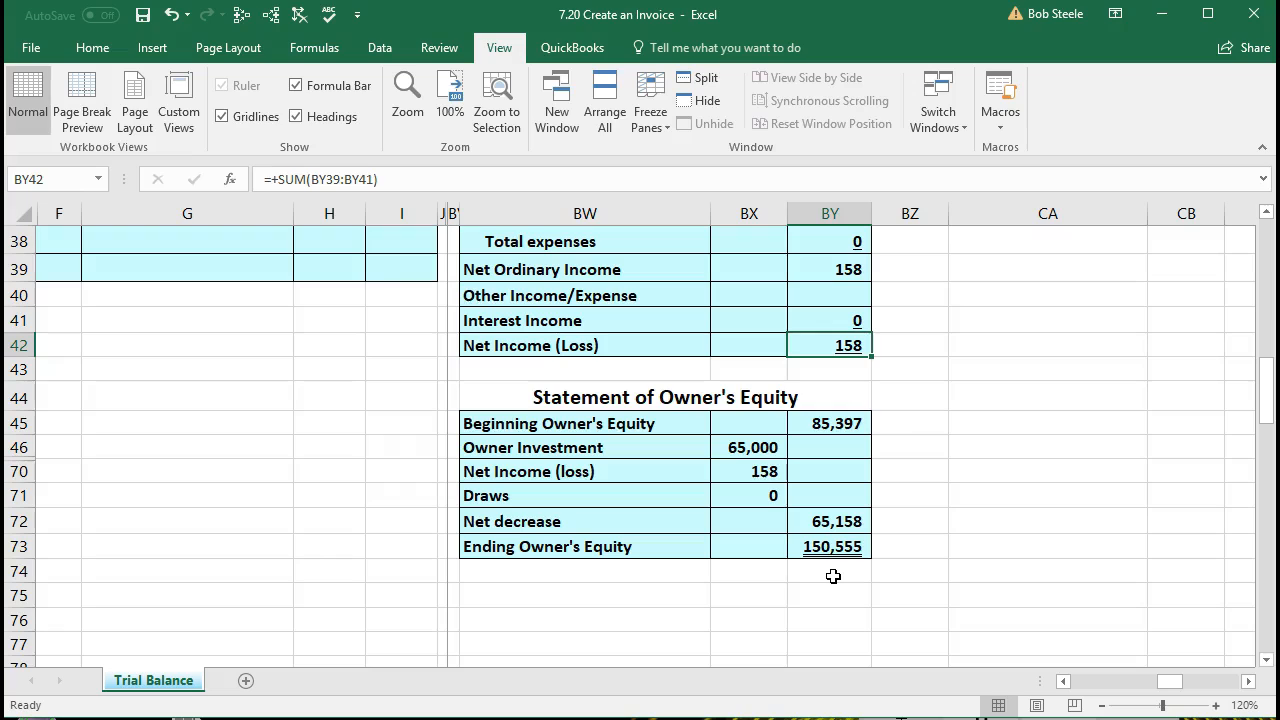
pyautogui.click(833, 425)
pyautogui.click(712, 447)
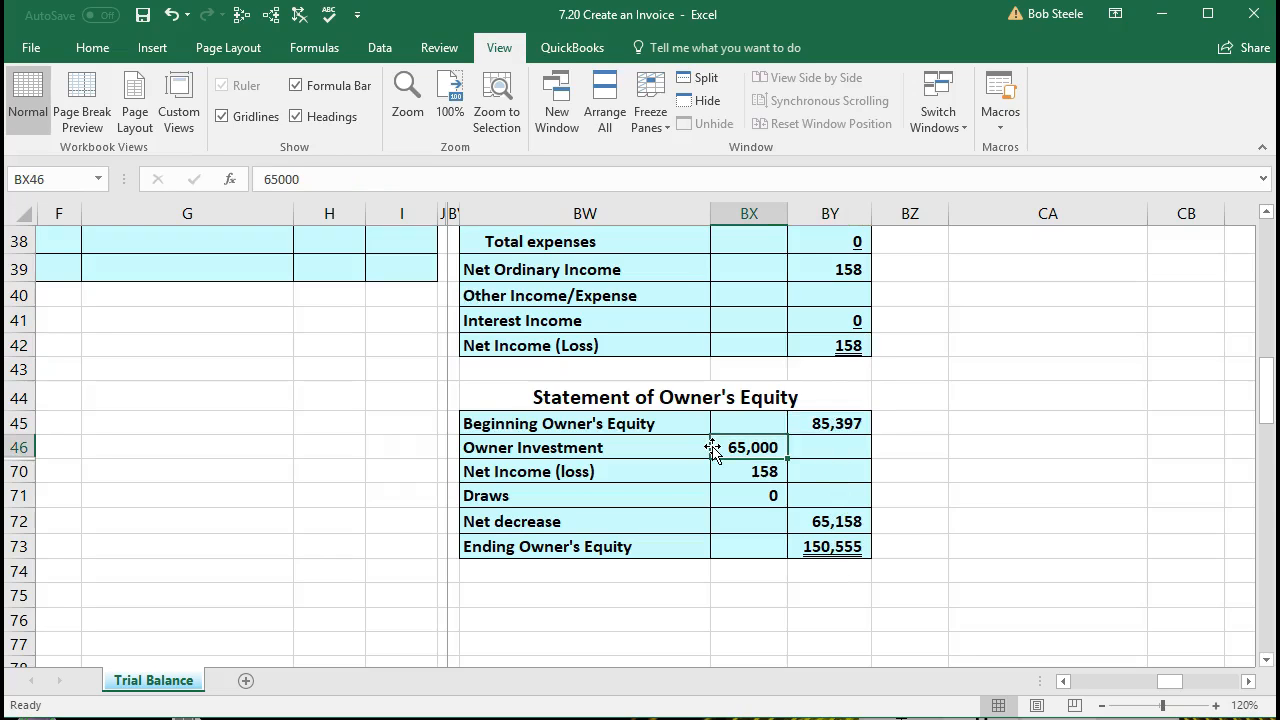
pyautogui.click(730, 471)
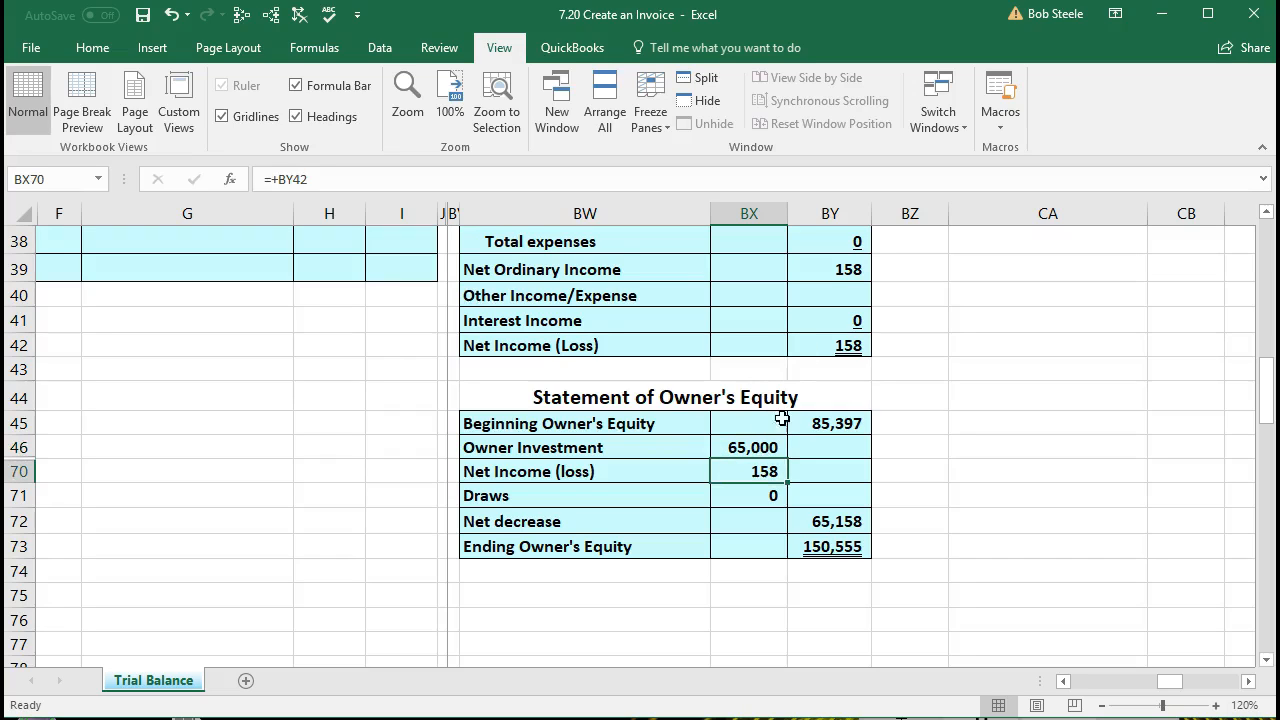
pyautogui.click(808, 521)
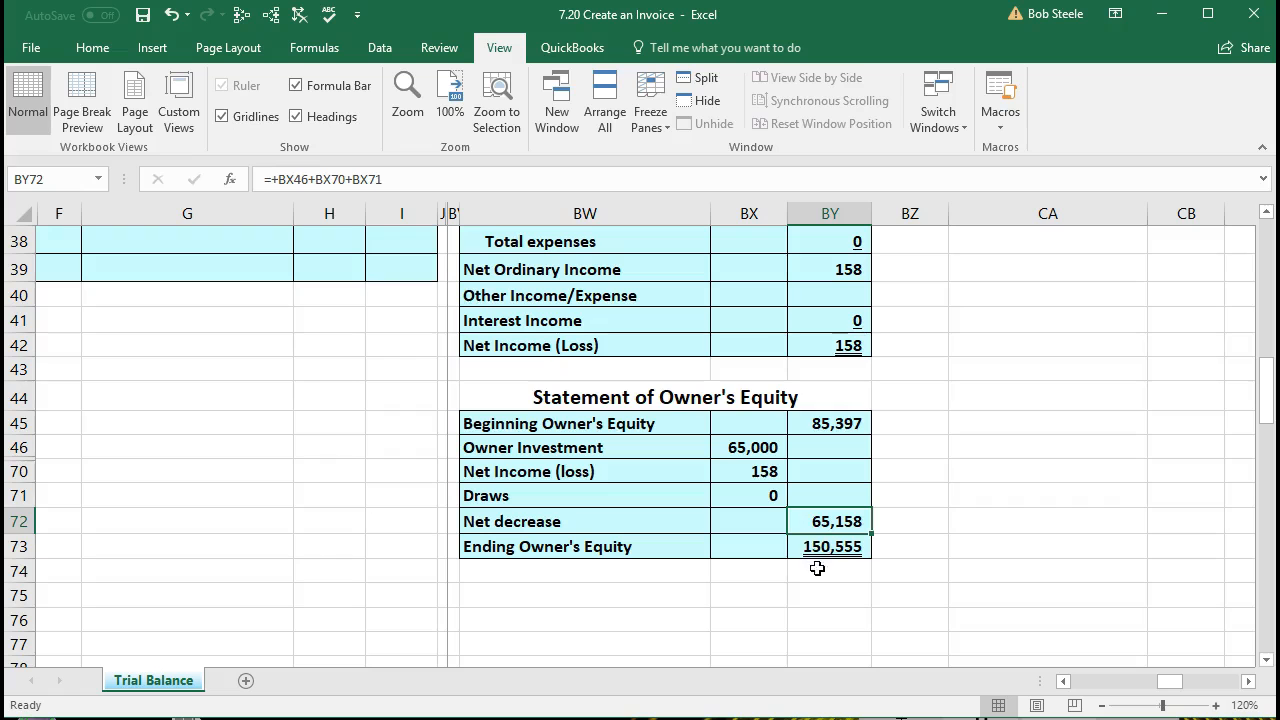
pyautogui.click(820, 549)
# Step: Compare the Owners Equity formula in CC15 on the balance sheet with Ending Owner's Equity
pyautogui.scroll(9, 885, 590)
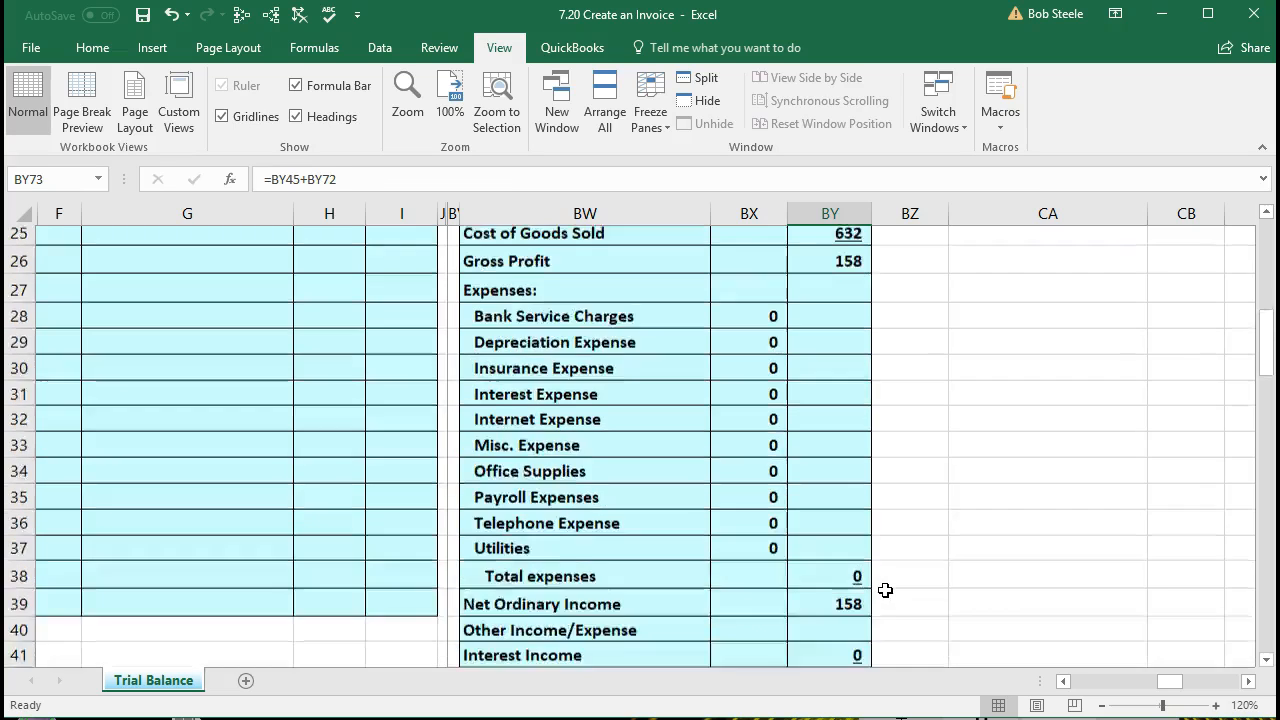
pyautogui.click(1183, 346)
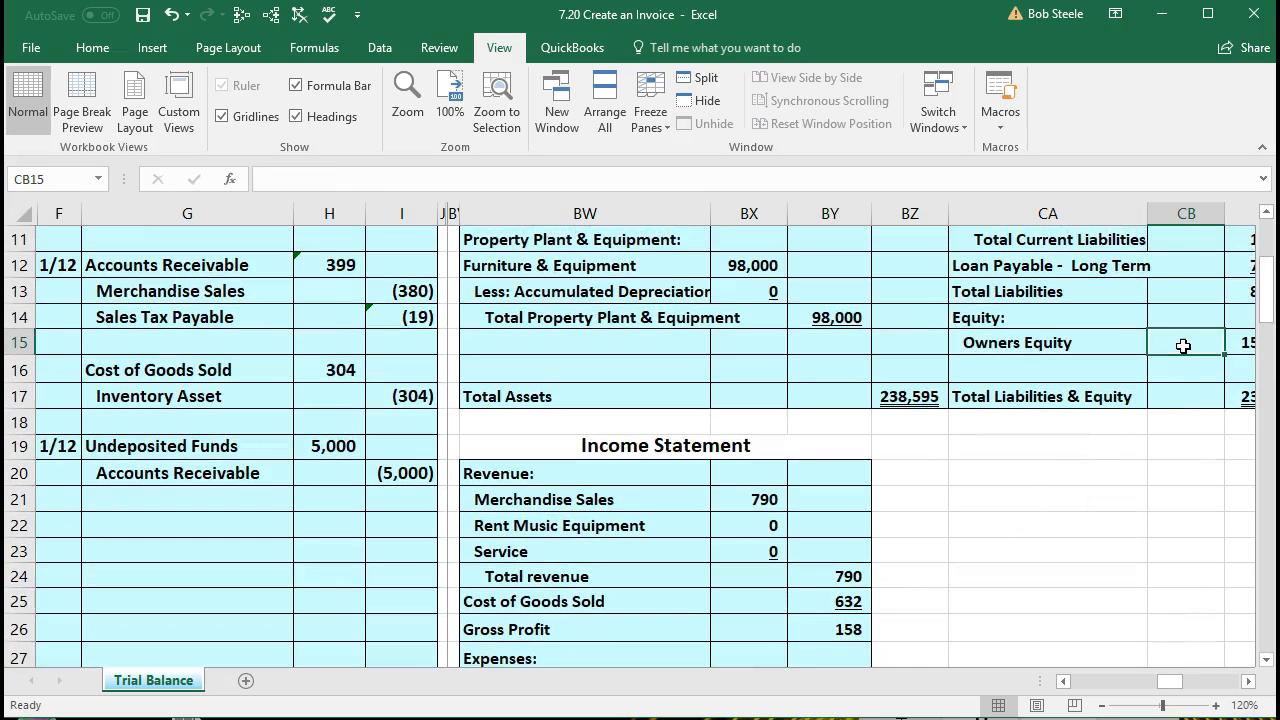
pyautogui.press('Right')
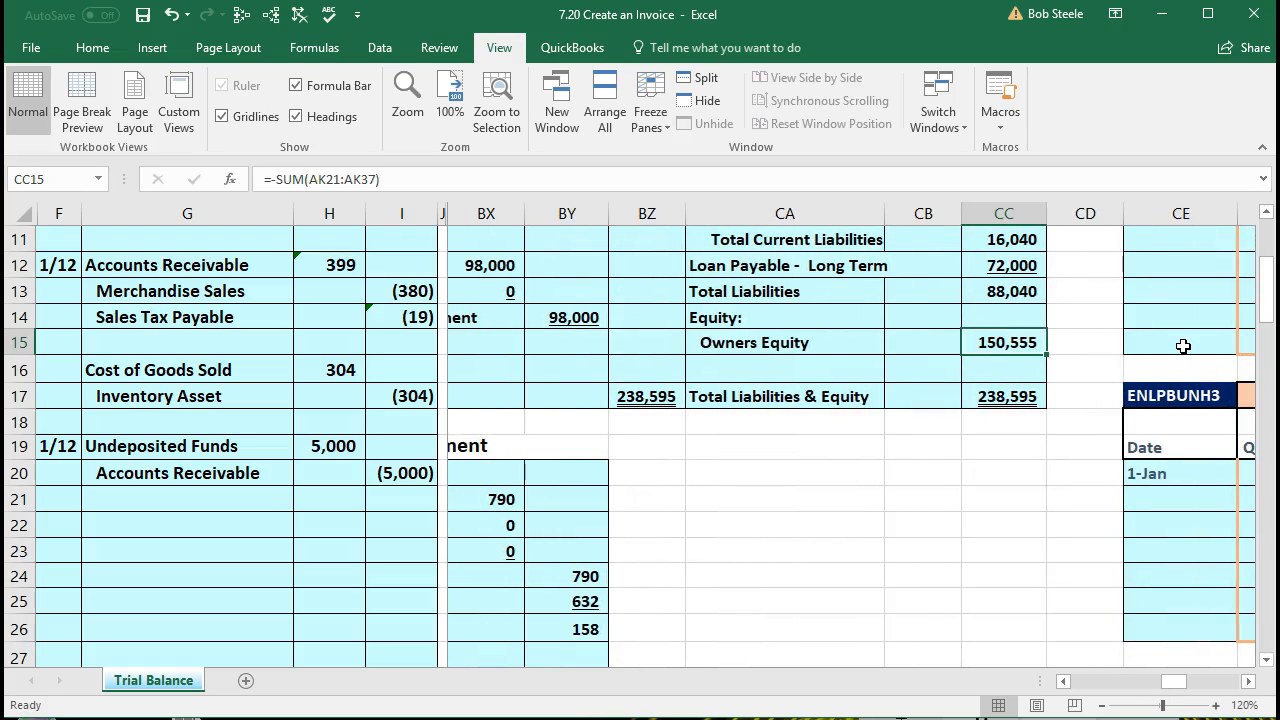
# Step: Go back over the equity and liabilities section to the top of the balance sheet at cell BZ1
pyautogui.press('Up')
pyautogui.press('Up')
pyautogui.press('Up')
pyautogui.press('Up')
pyautogui.press('Up')
pyautogui.press('Up')
pyautogui.press('Up')
pyautogui.press('Up')
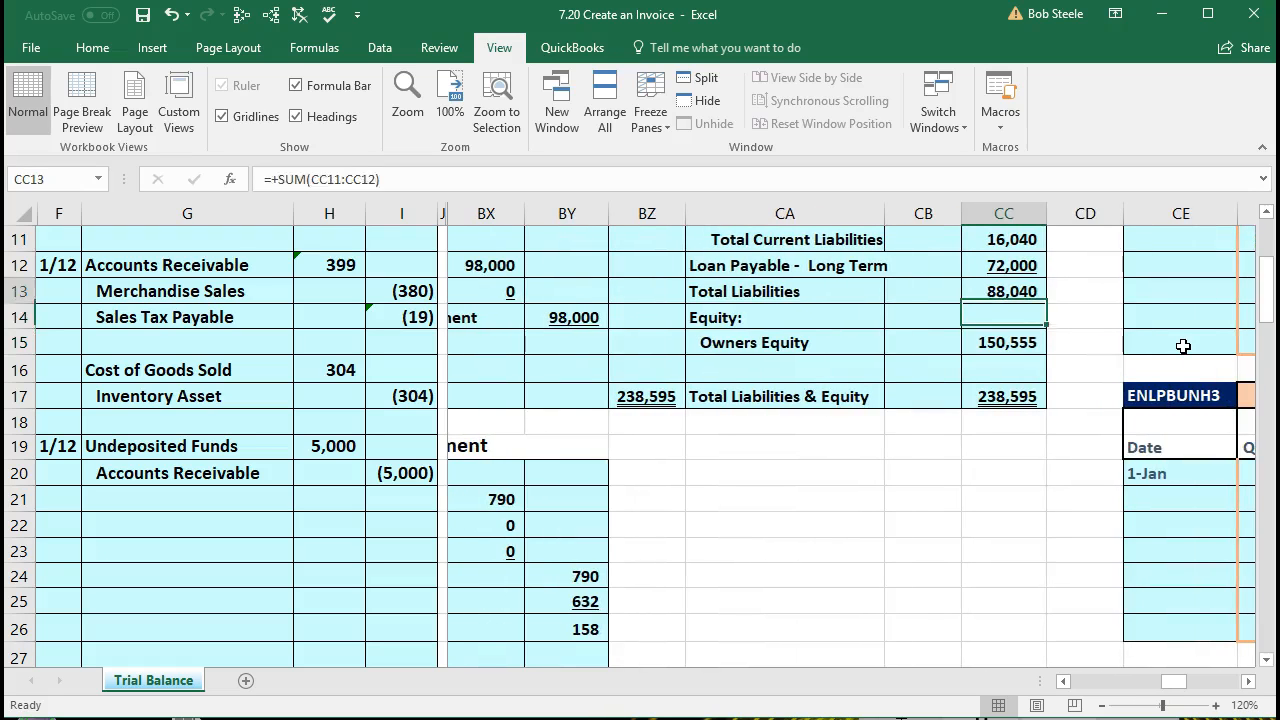
pyautogui.press('Up')
pyautogui.press('Up')
pyautogui.press('Up')
pyautogui.press('Up')
pyautogui.press('Up')
pyautogui.press('Up')
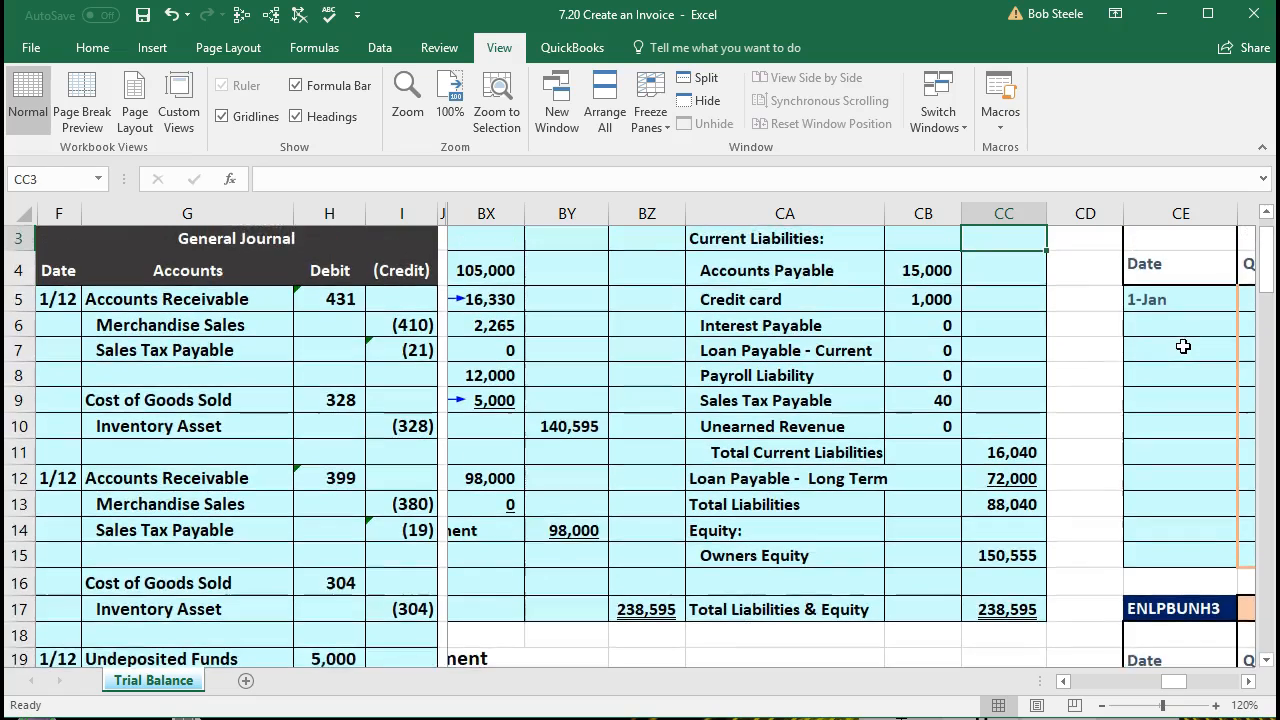
pyautogui.press('Left')
pyautogui.press('Left')
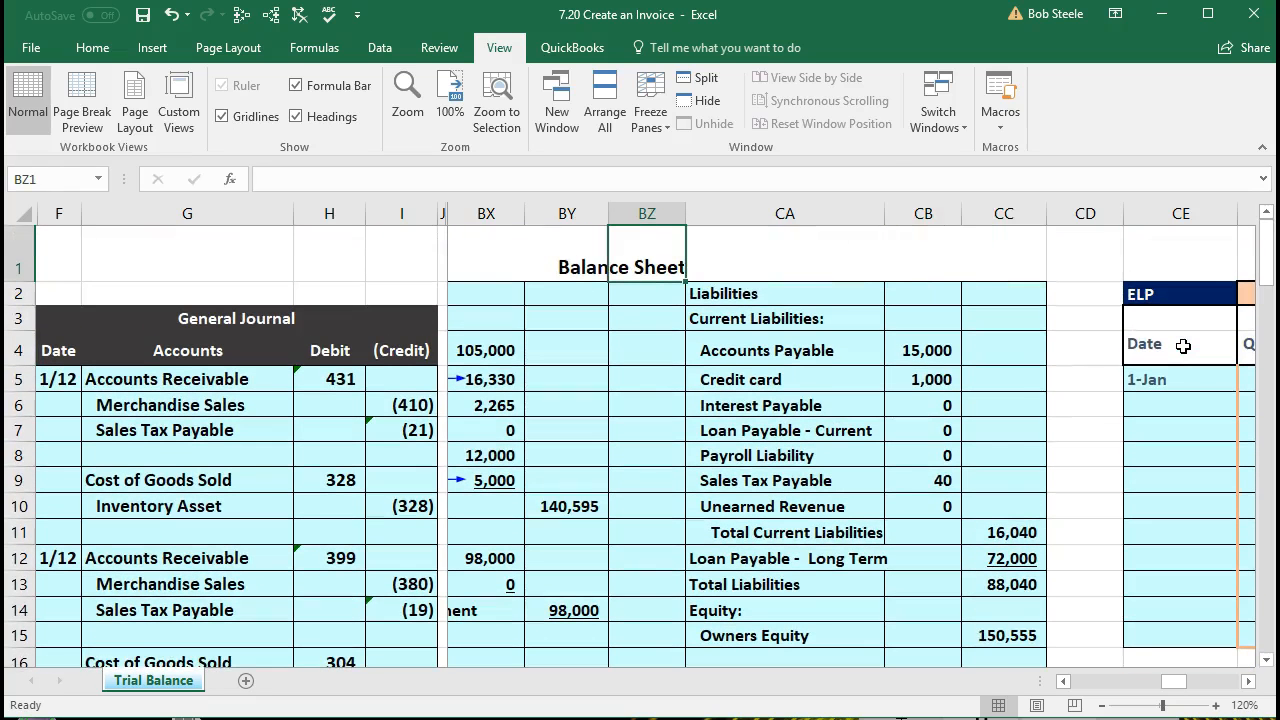